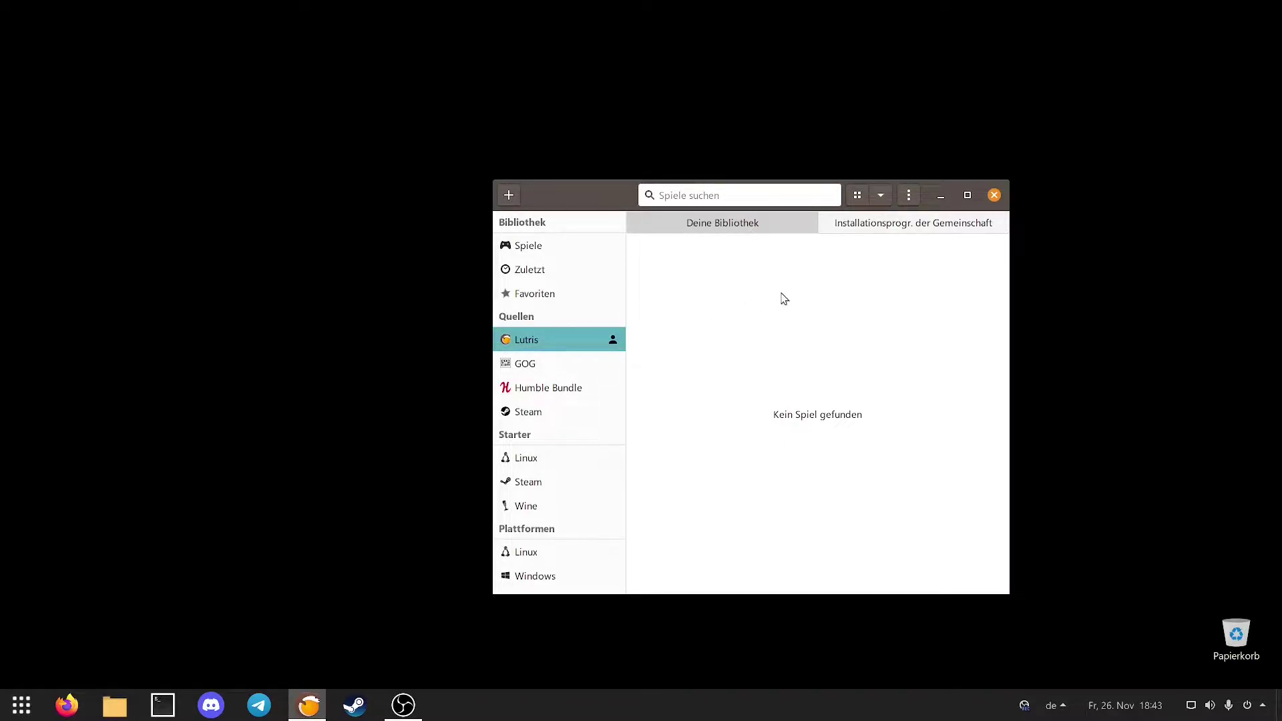
# Search the community installers for "Gothic" and look through the matching games.
pyautogui.click(870, 231)
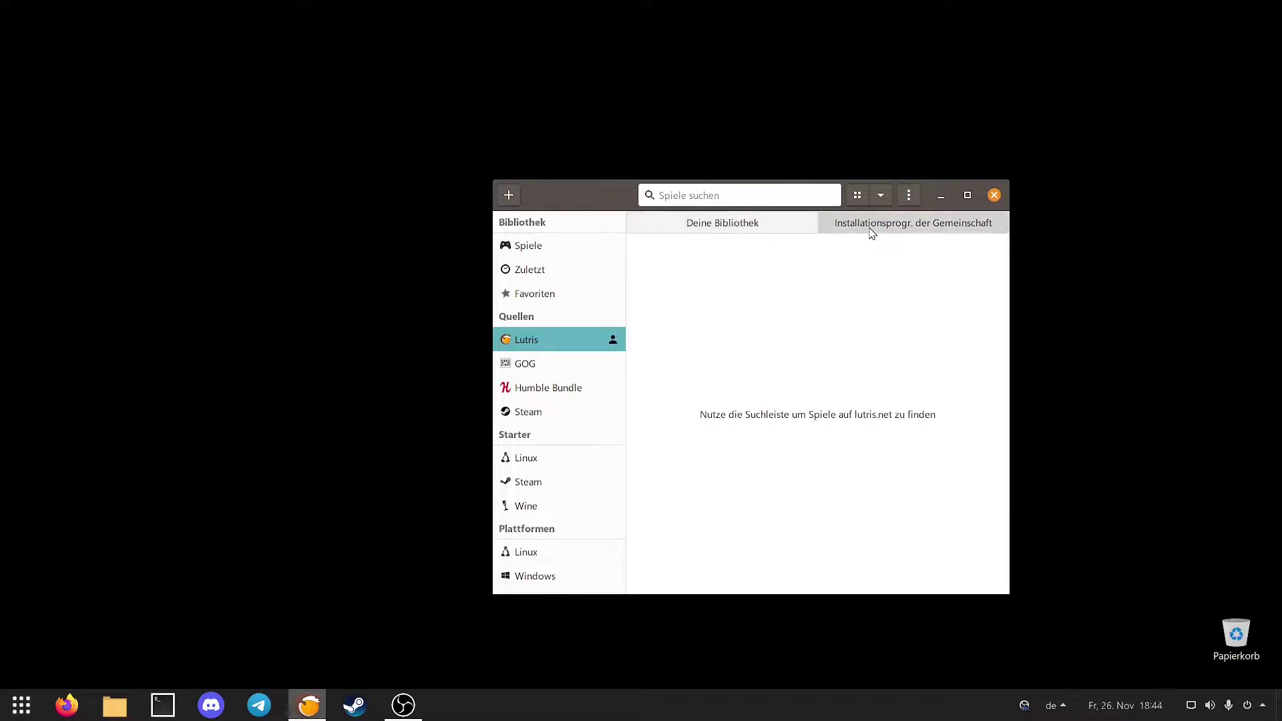
pyautogui.click(801, 194)
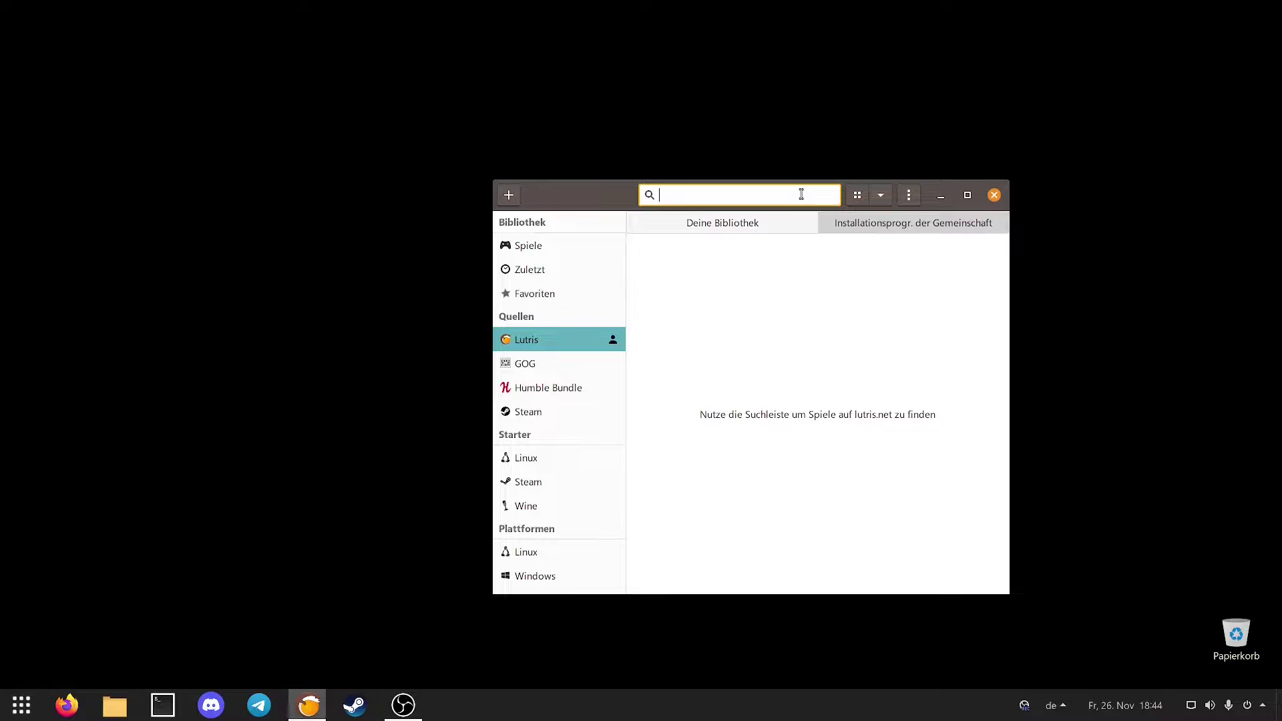
pyautogui.write('Gothic')
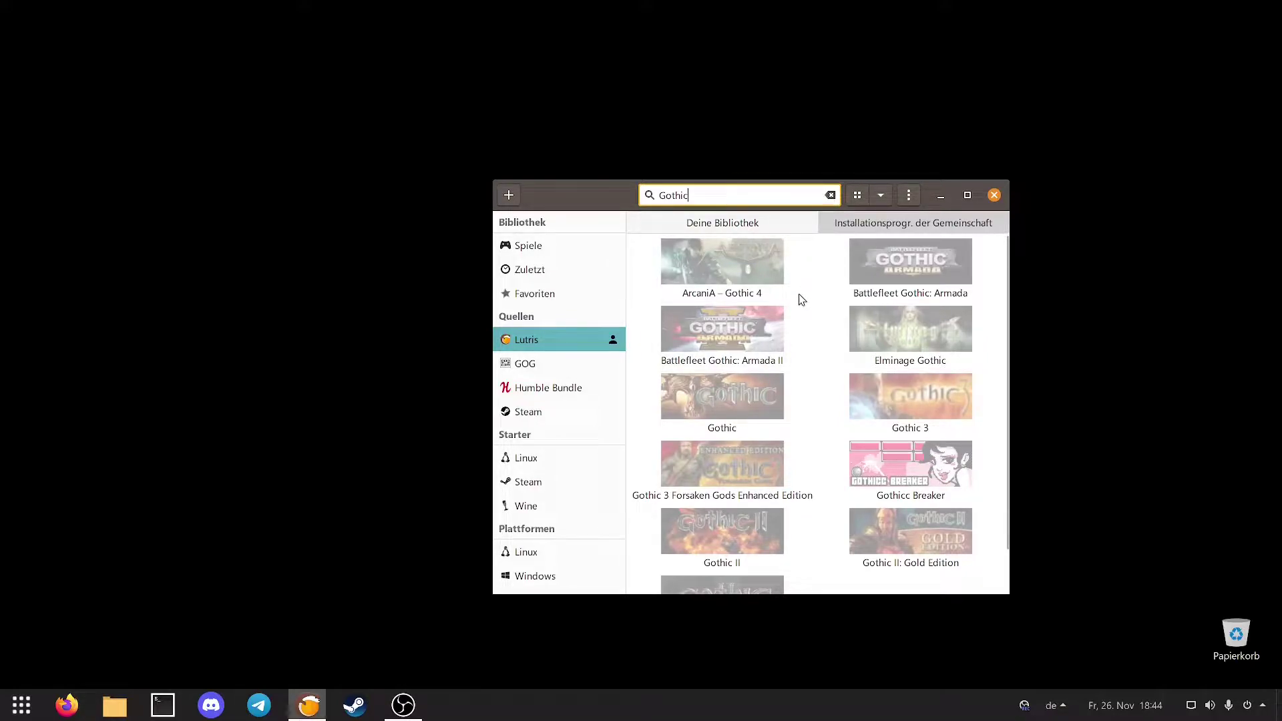
pyautogui.scroll(-2, 801, 298)
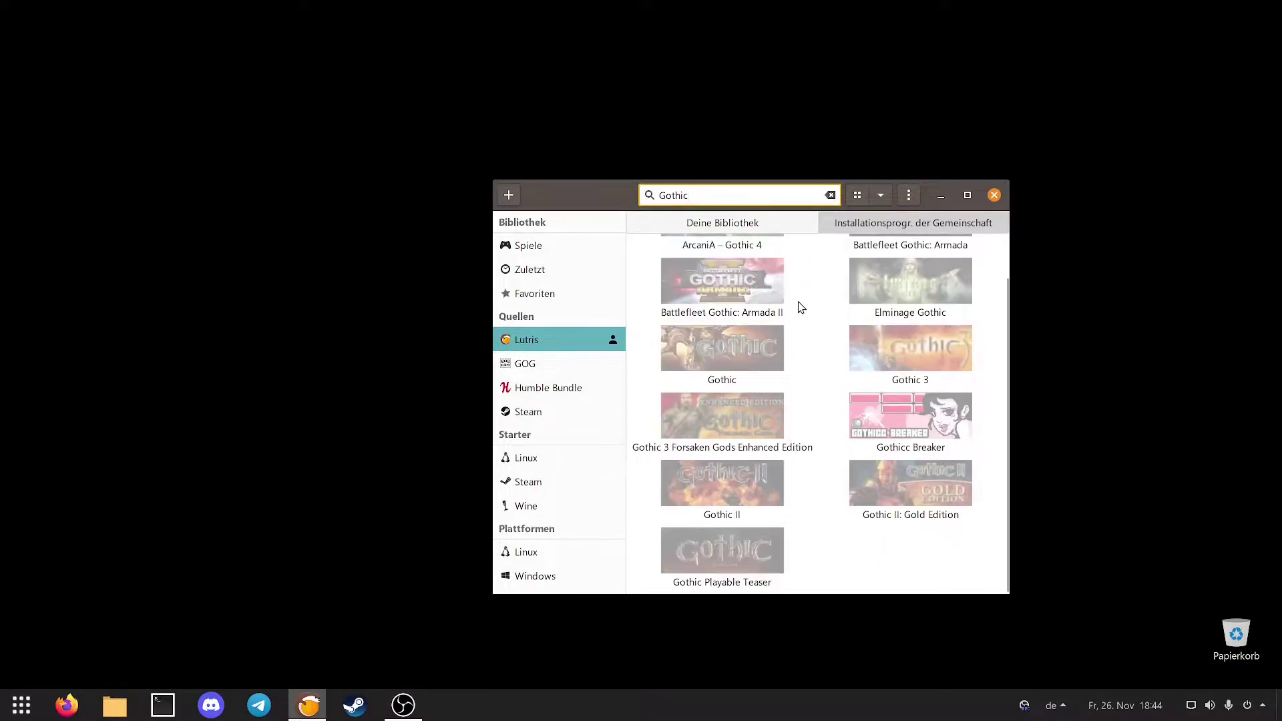
# Start the installation of Gothic II: Gold Edition using the GOG installer version.
pyautogui.click(876, 474)
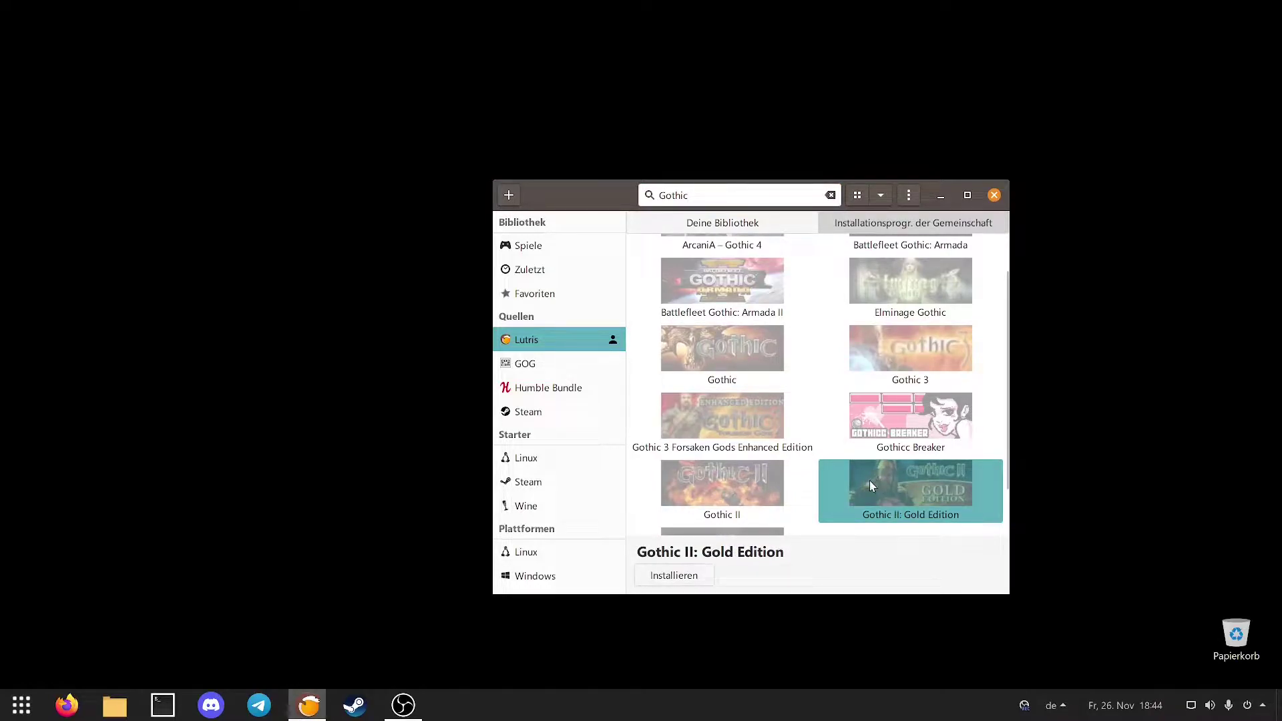
pyautogui.click(690, 579)
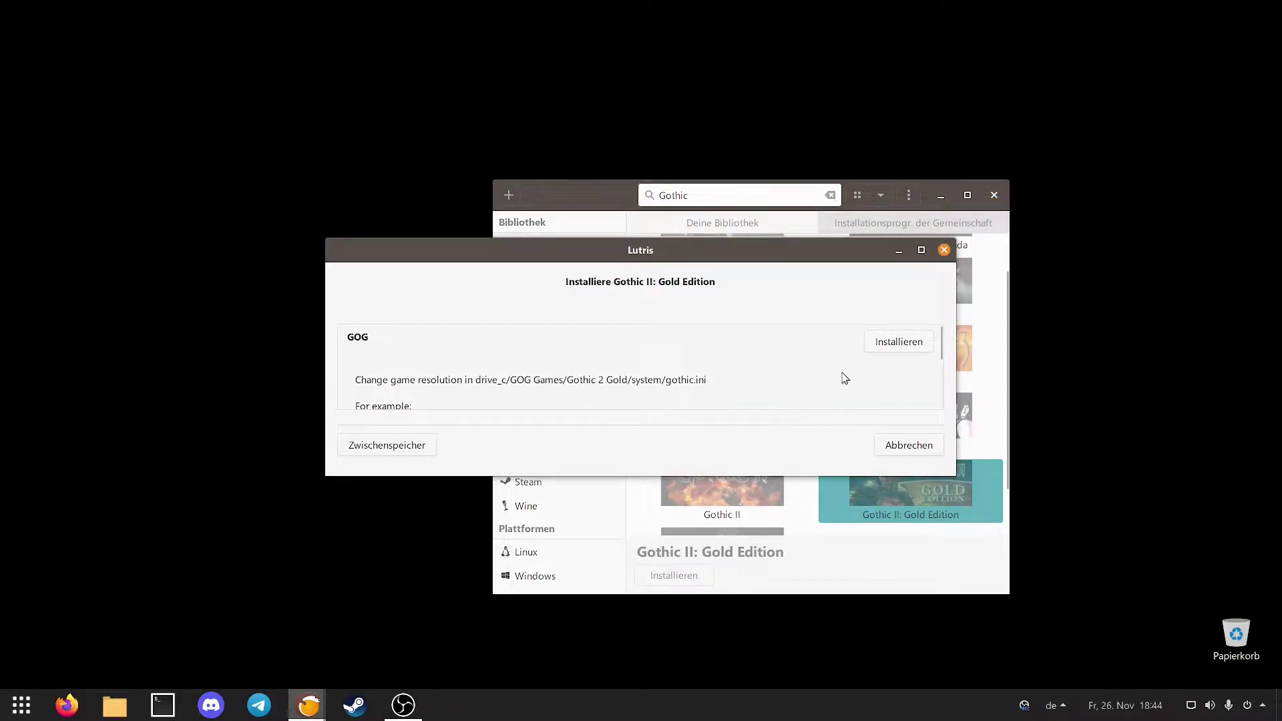
pyautogui.click(892, 343)
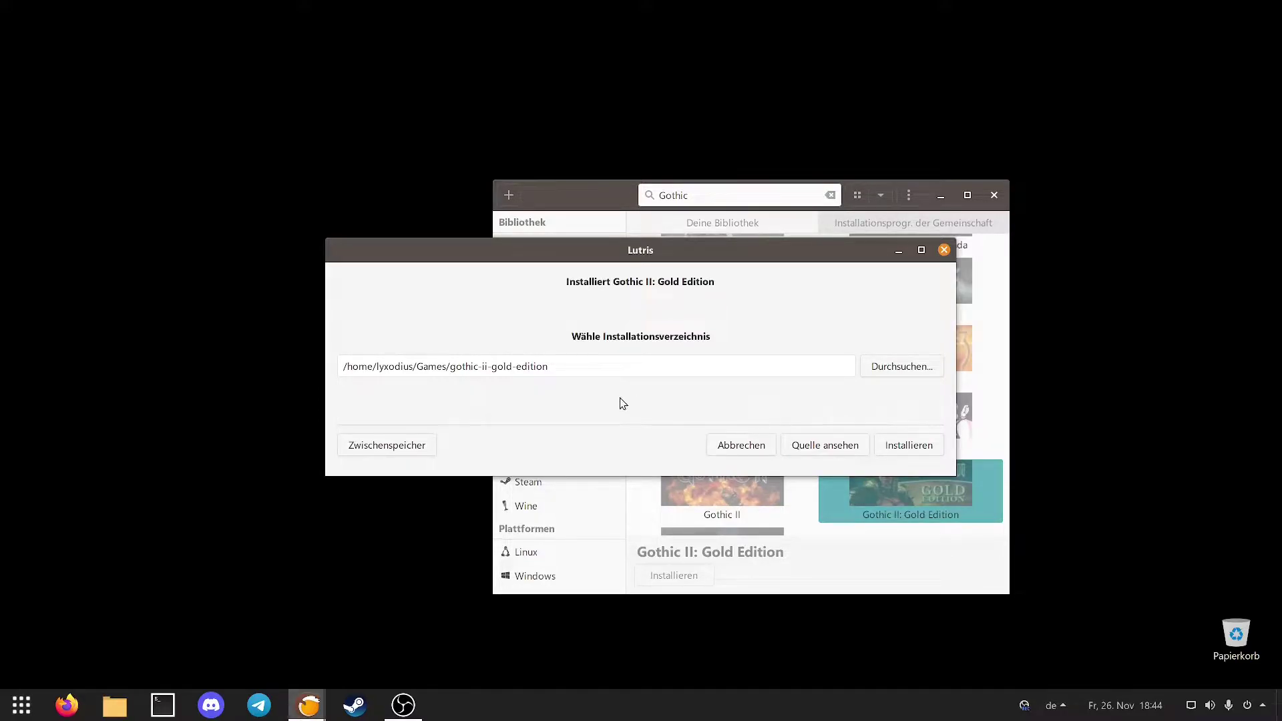
# Set the installation directory to Games/gog/gothic-2 in the home folder and download the required GOG setup files.
pyautogui.click(450, 367)
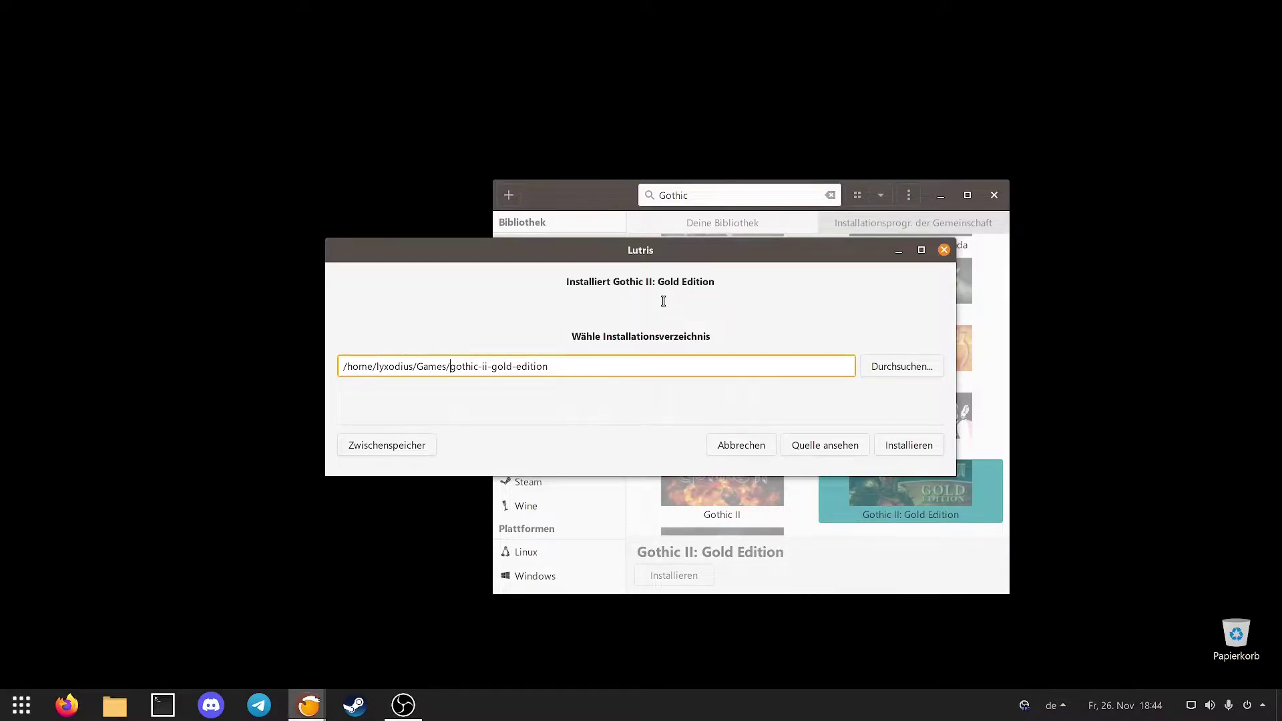
pyautogui.write('gog/')
pyautogui.press('Delete')
pyautogui.press('Delete')
pyautogui.press('Delete')
pyautogui.press('Delete')
pyautogui.press('Delete')
pyautogui.press('Delete')
pyautogui.press('Delete')
pyautogui.press('Delete')
pyautogui.press('Delete')
pyautogui.press('Delete')
pyautogui.press('Delete')
pyautogui.press('Delete')
pyautogui.press('Delete')
pyautogui.press('Delete')
pyautogui.press('Delete')
pyautogui.press('Delete')
pyautogui.press('Delete')
pyautogui.press('Delete')
pyautogui.press('Delete')
pyautogui.press('Delete')
pyautogui.write('gothic-2')
pyautogui.click(898, 448)
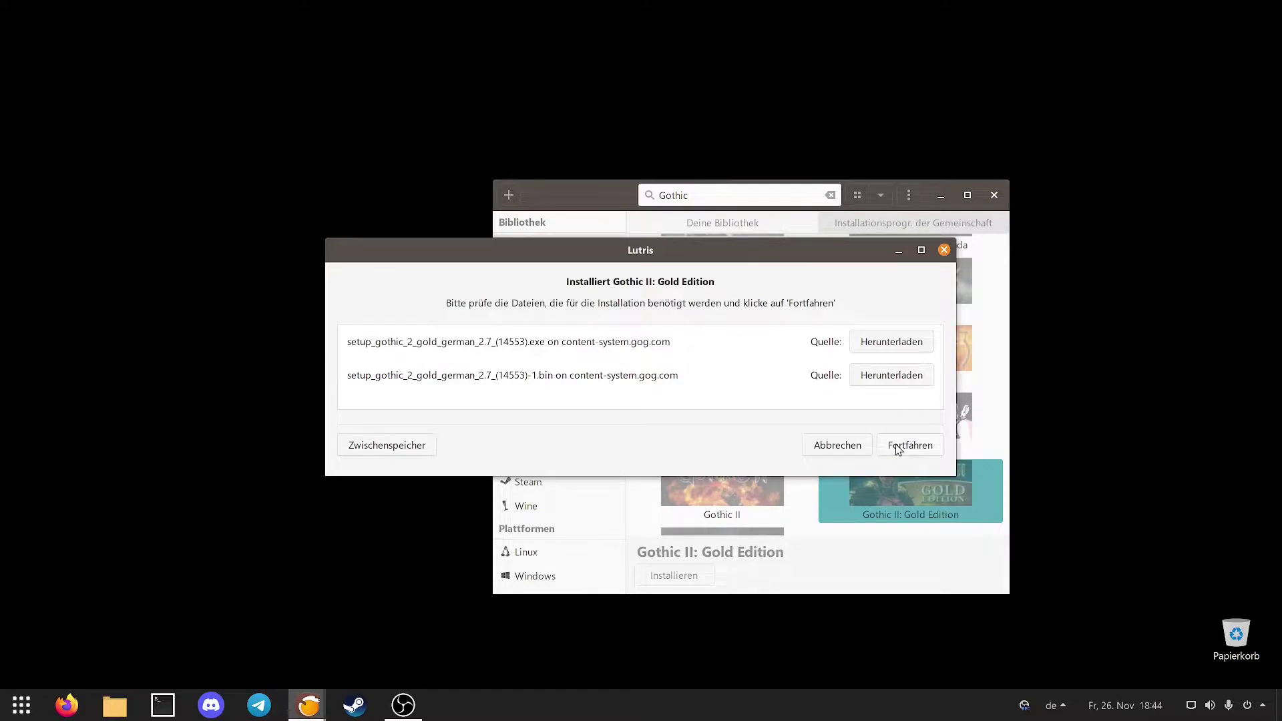
pyautogui.click(898, 446)
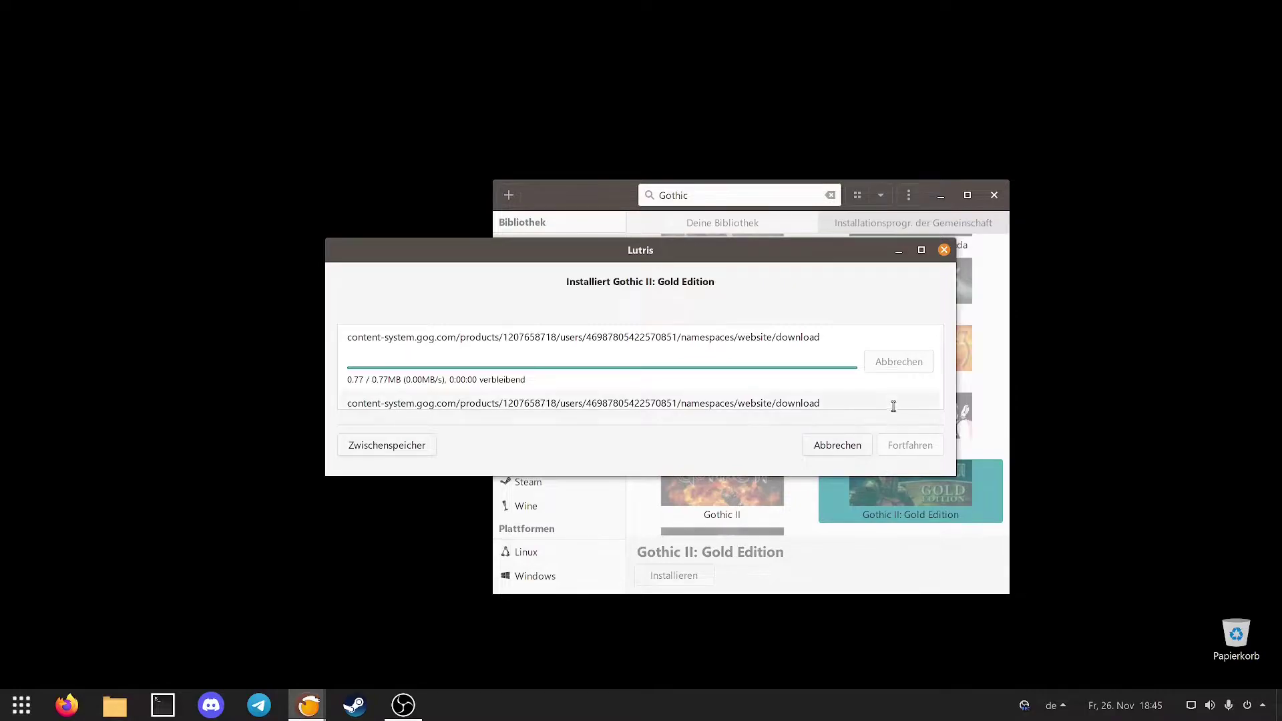
pyautogui.scroll(-2, 900, 387)
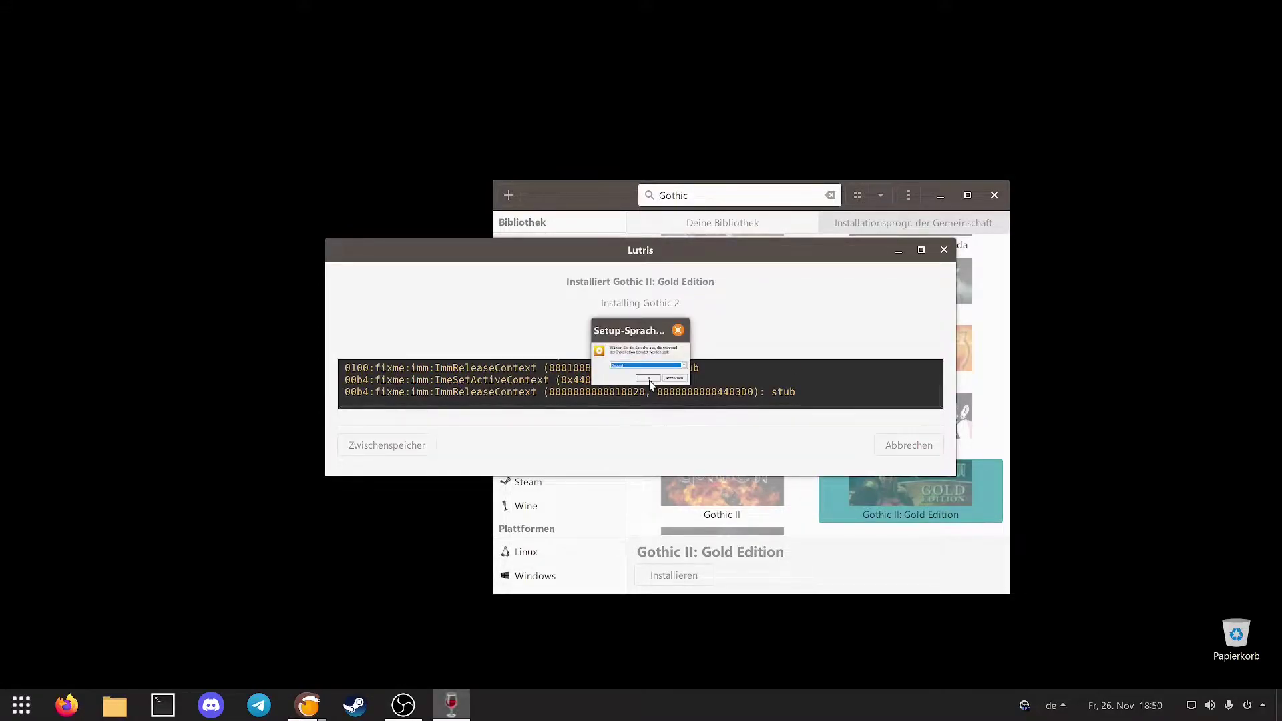
# Install Gothic 2 Gold with the preset setup language and default options, then finish the installer without launching the game.
pyautogui.click(648, 378)
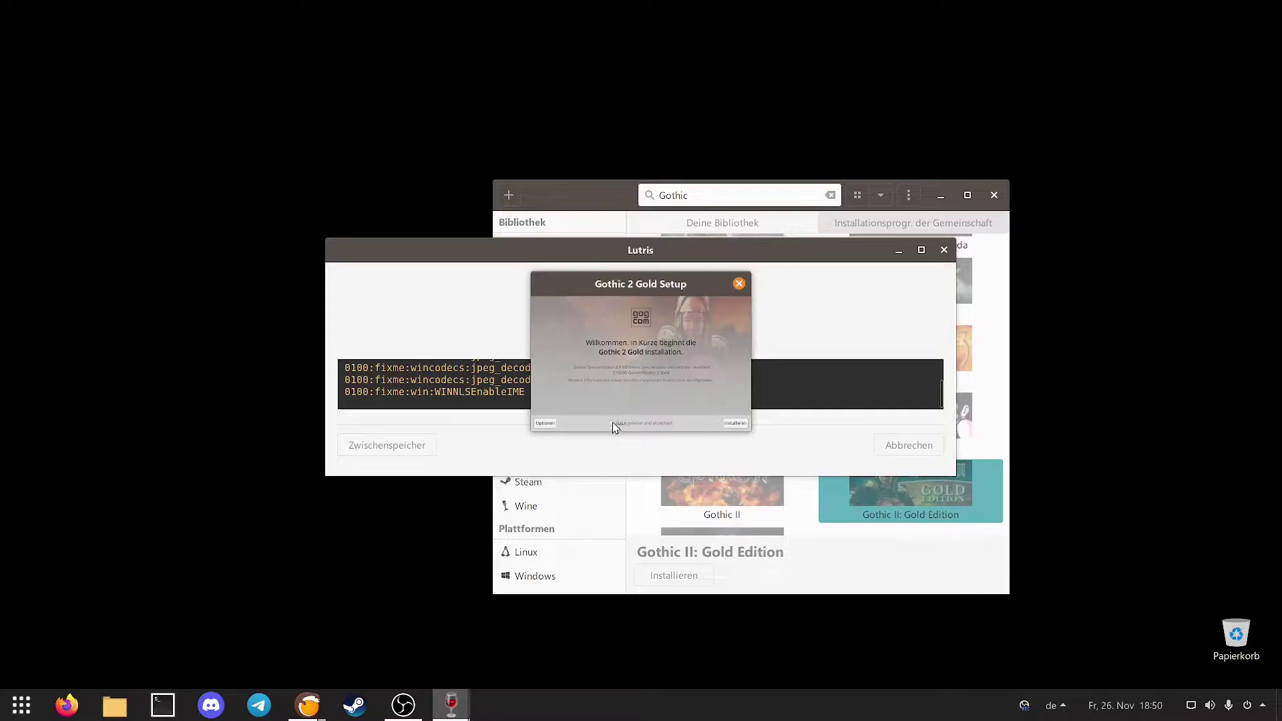
pyautogui.click(733, 425)
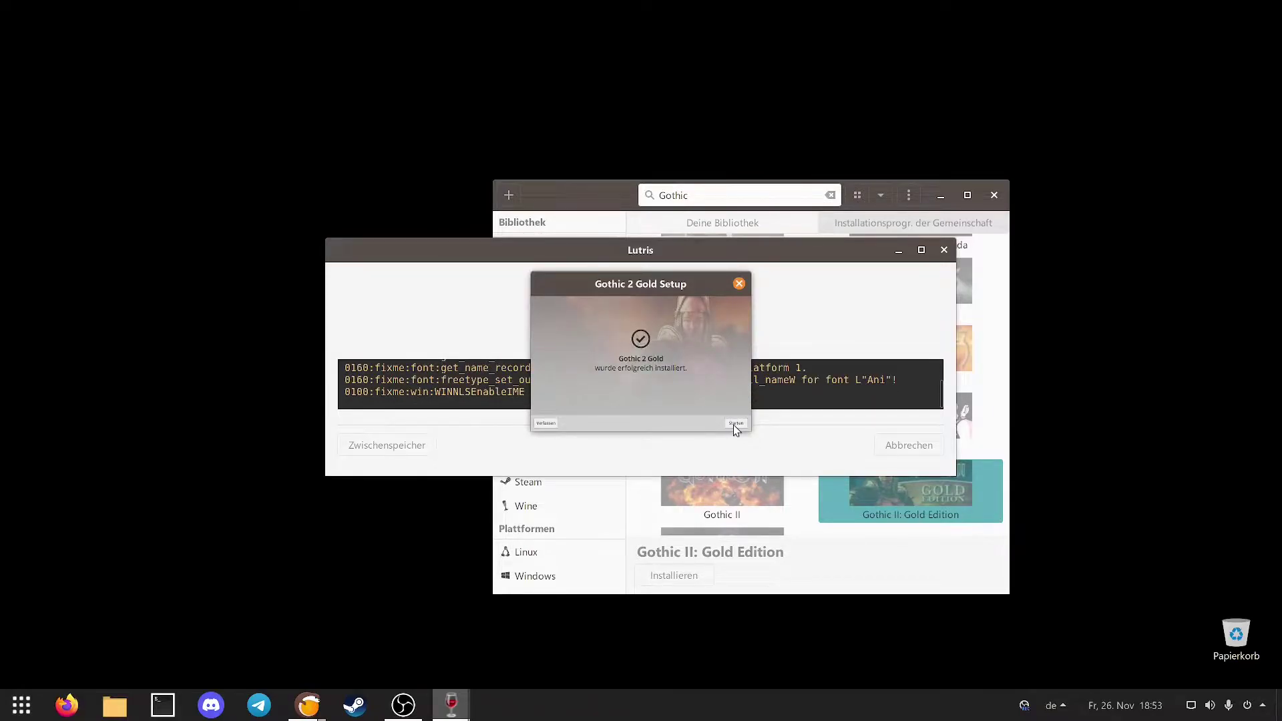
pyautogui.click(547, 428)
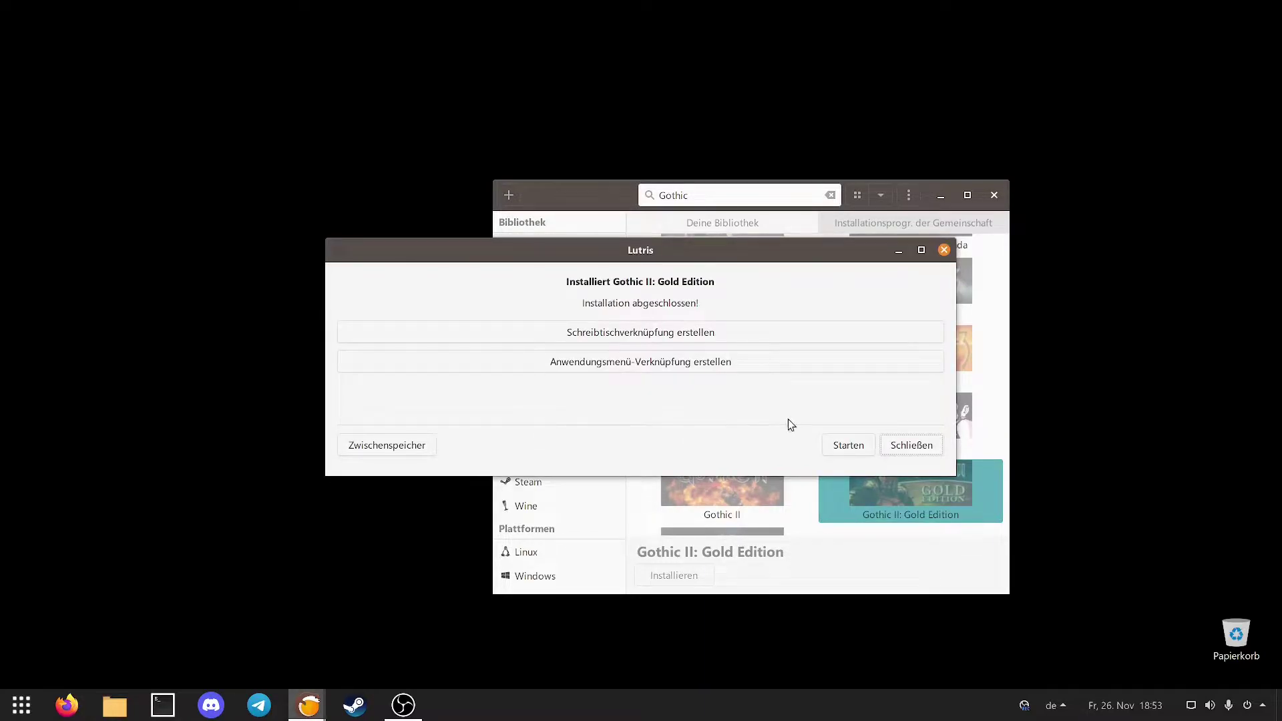
pyautogui.click(903, 444)
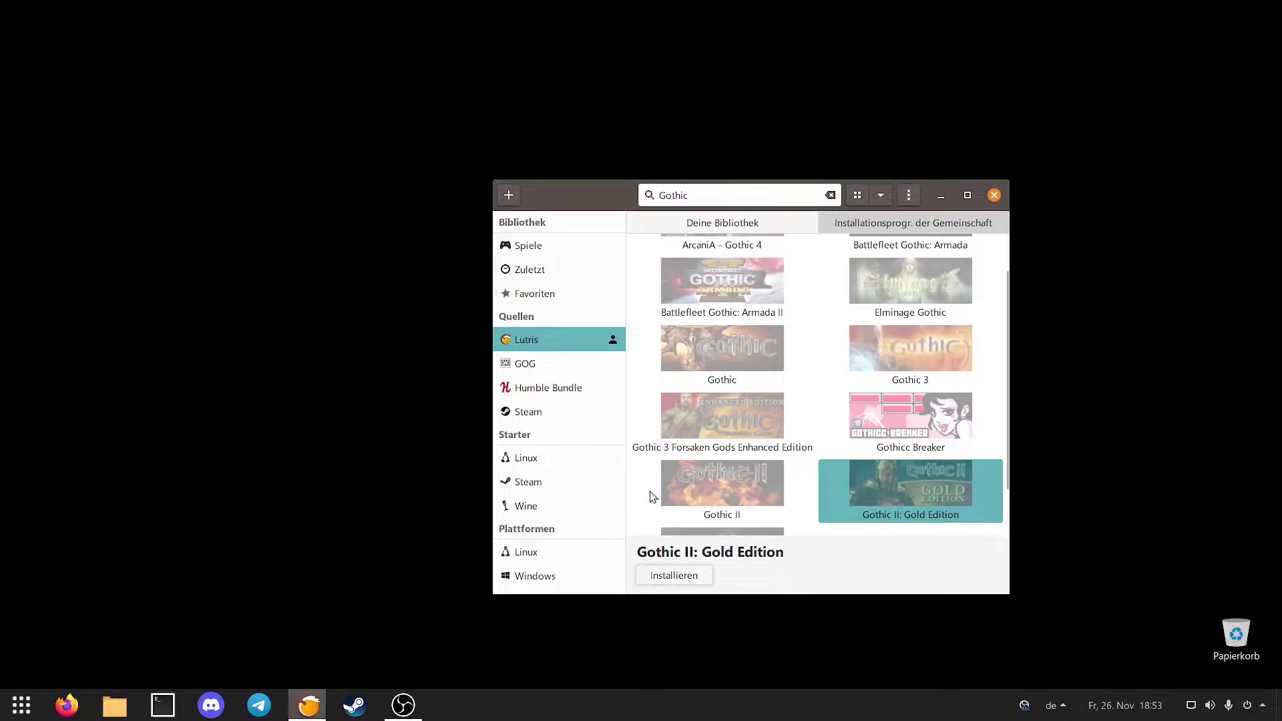
# Install the Wine runner version lutris-6.1-3 (x86_64) through the Wine version management.
pyautogui.moveTo(578, 512)
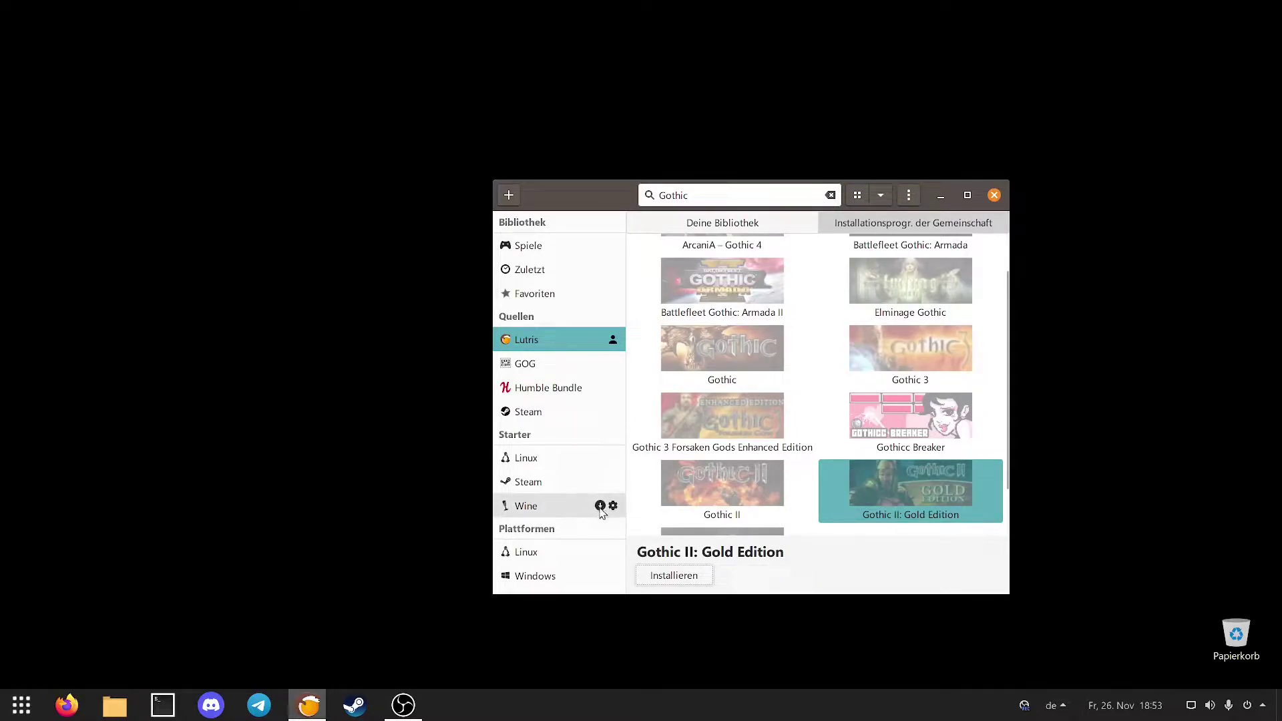
pyautogui.click(600, 507)
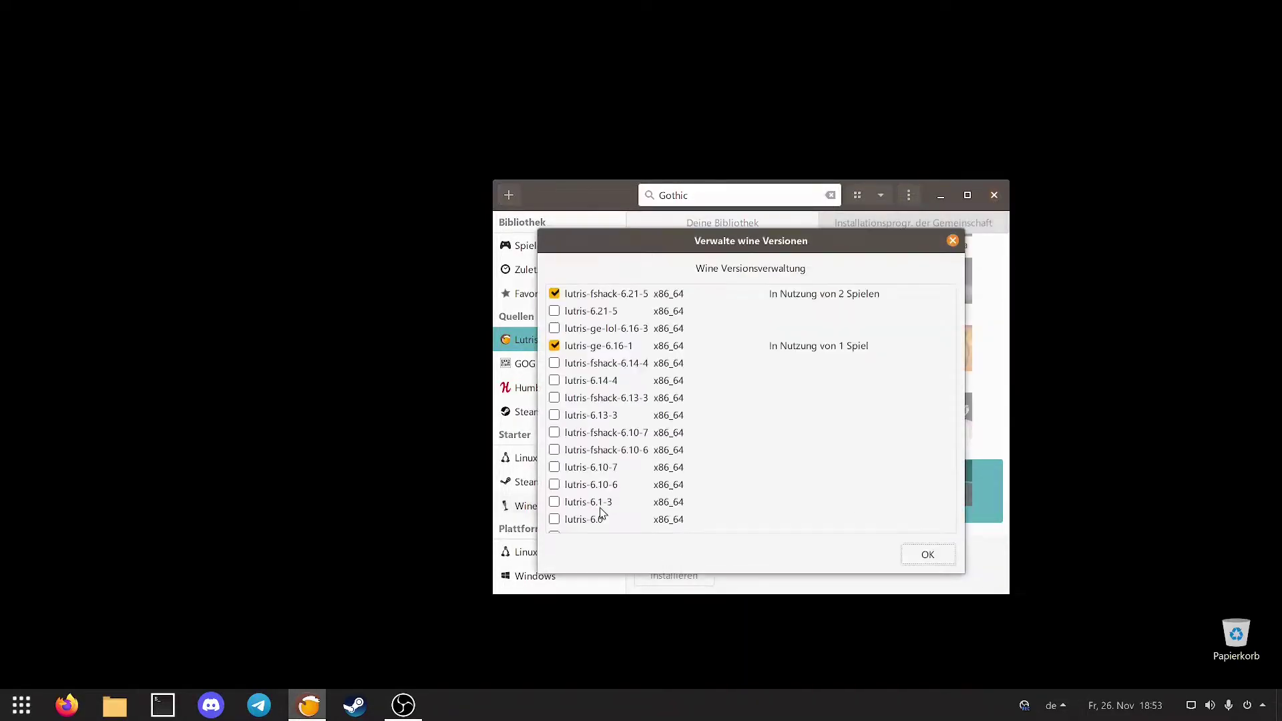
pyautogui.click(554, 502)
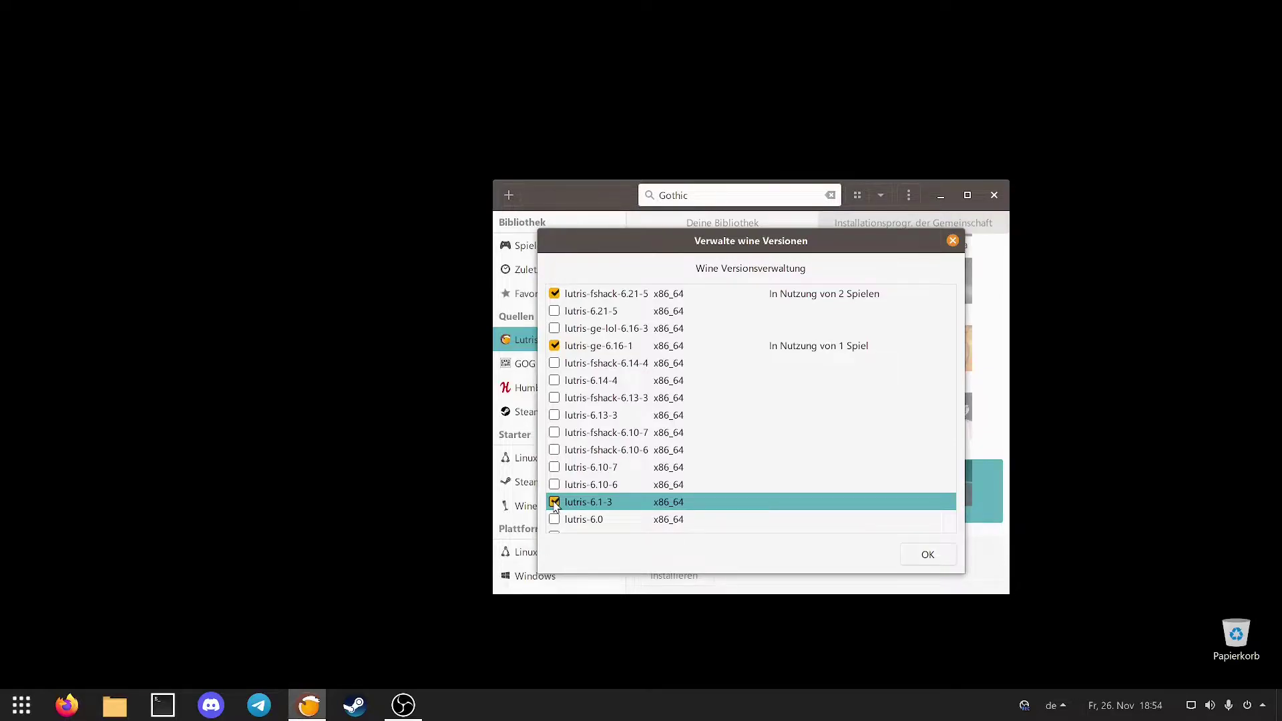
pyautogui.click(921, 555)
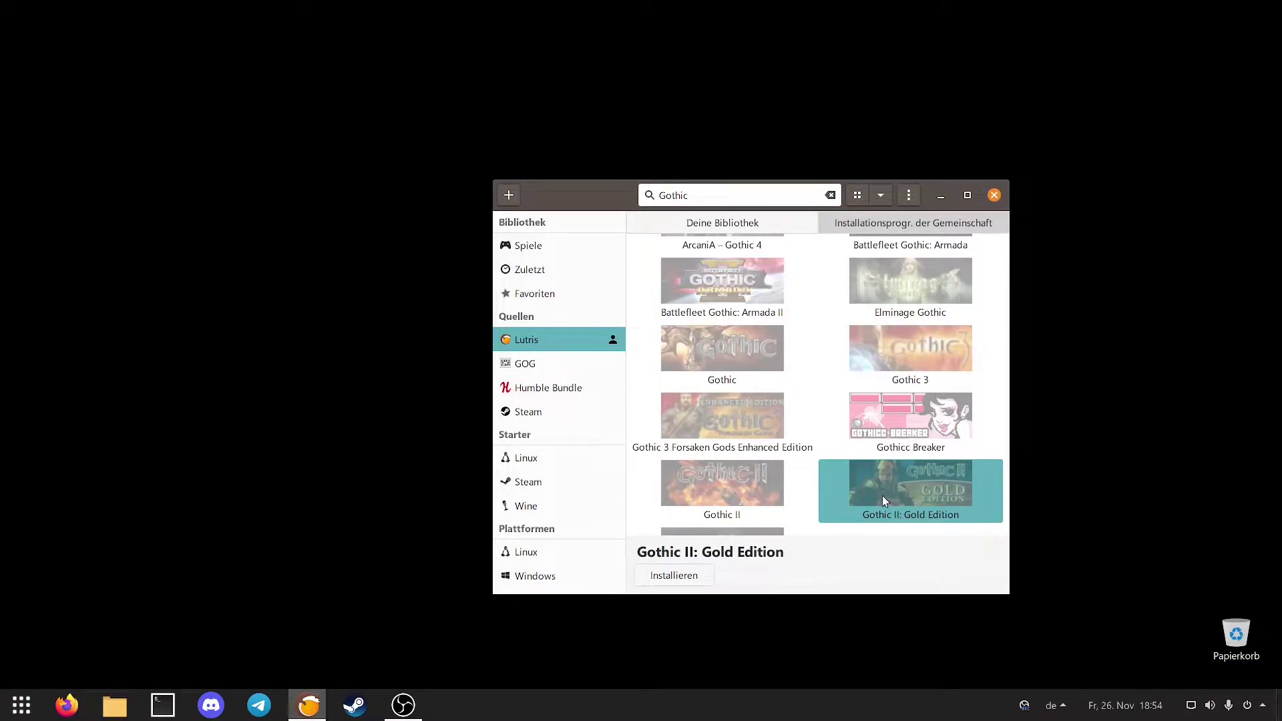
# Set the Wine version of Gothic II: Gold Edition in the games library to lutris-6.1-3-x86_64 and save the configuration.
pyautogui.click(590, 248)
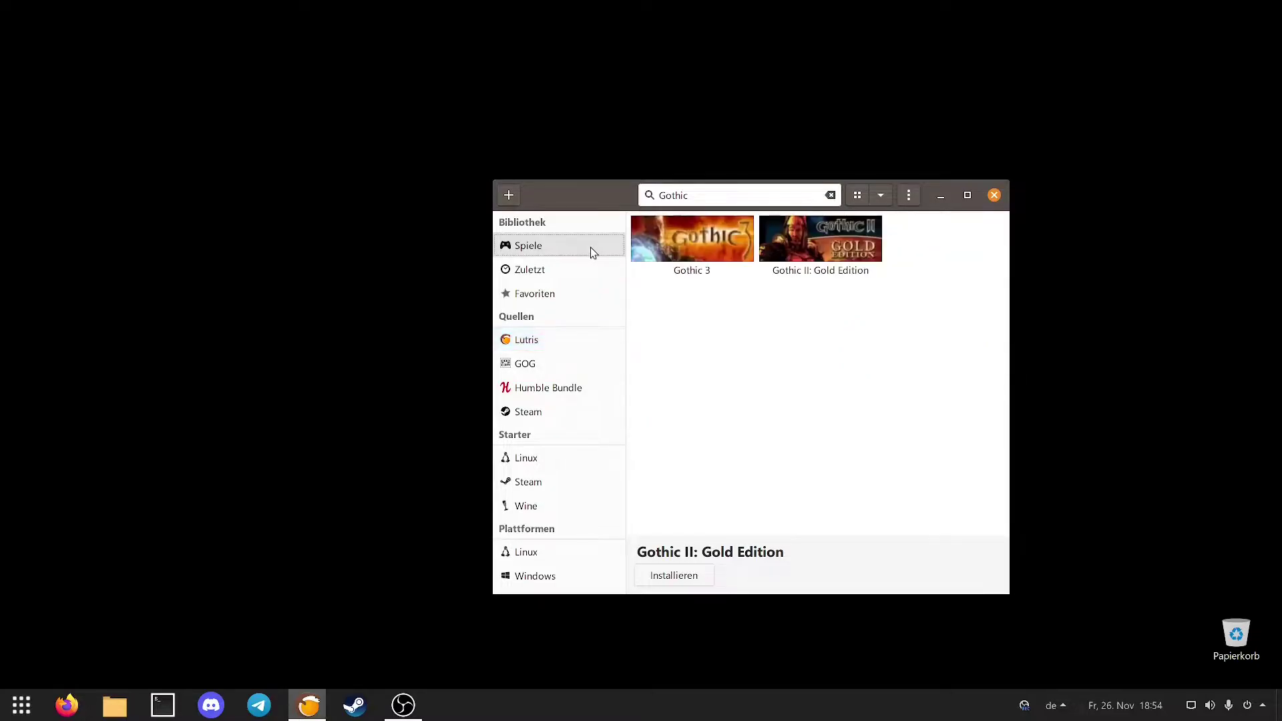
pyautogui.rightClick(807, 262)
pyautogui.click(838, 309)
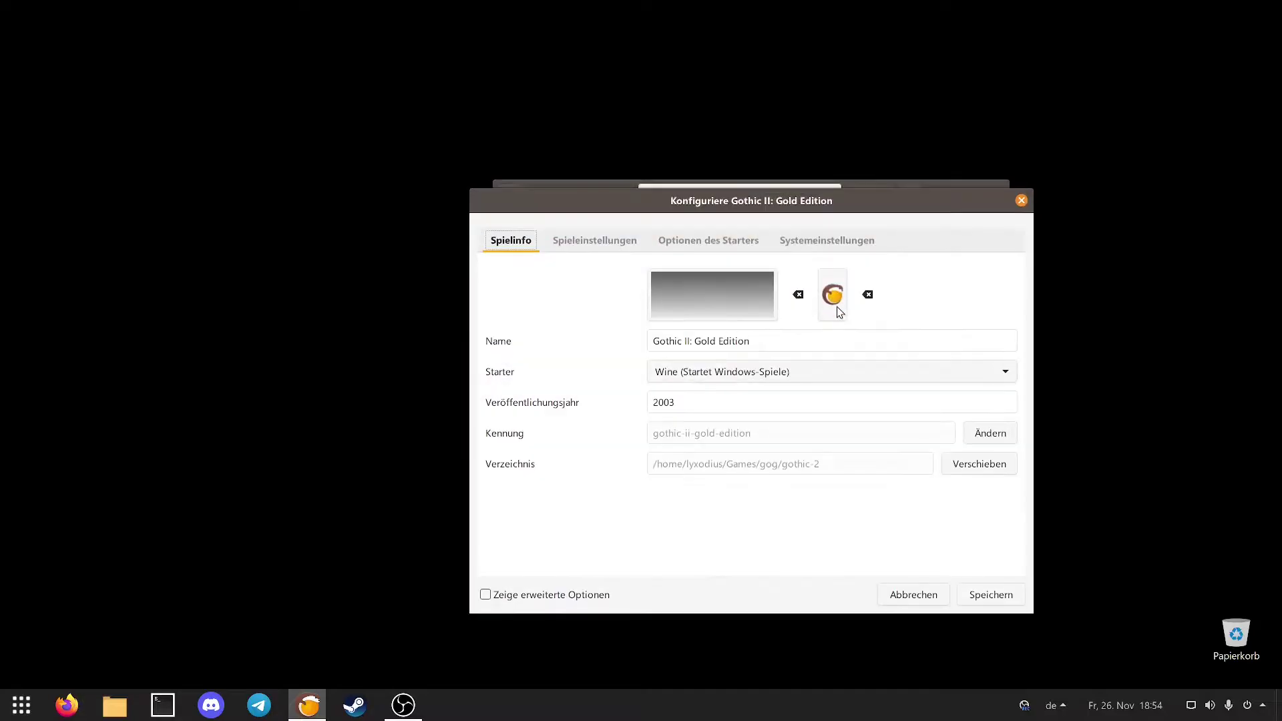
pyautogui.click(724, 245)
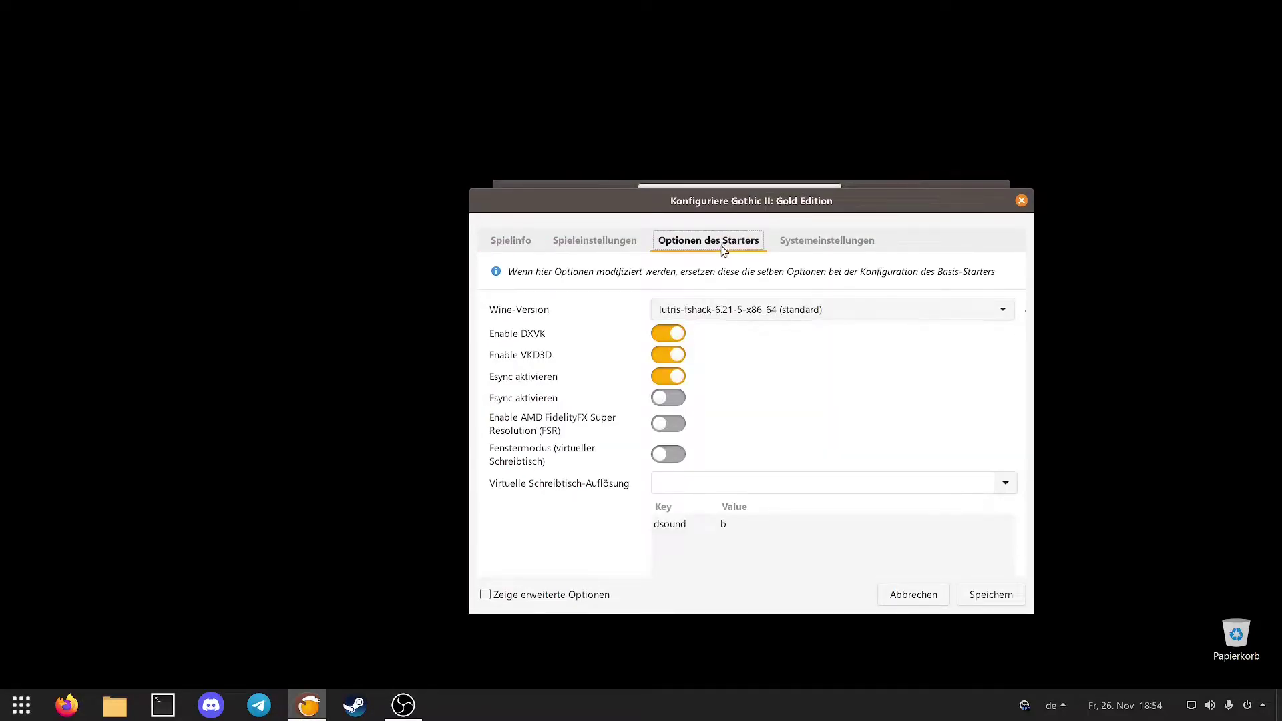
pyautogui.click(714, 312)
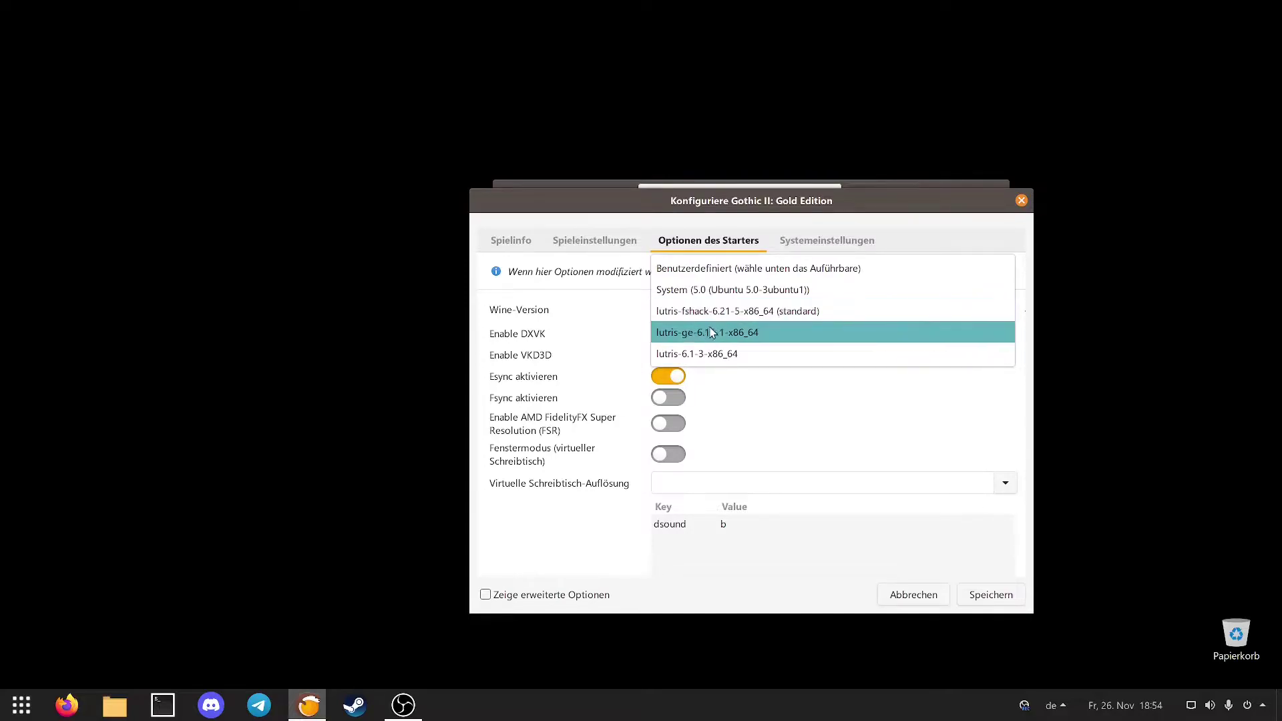
pyautogui.click(708, 352)
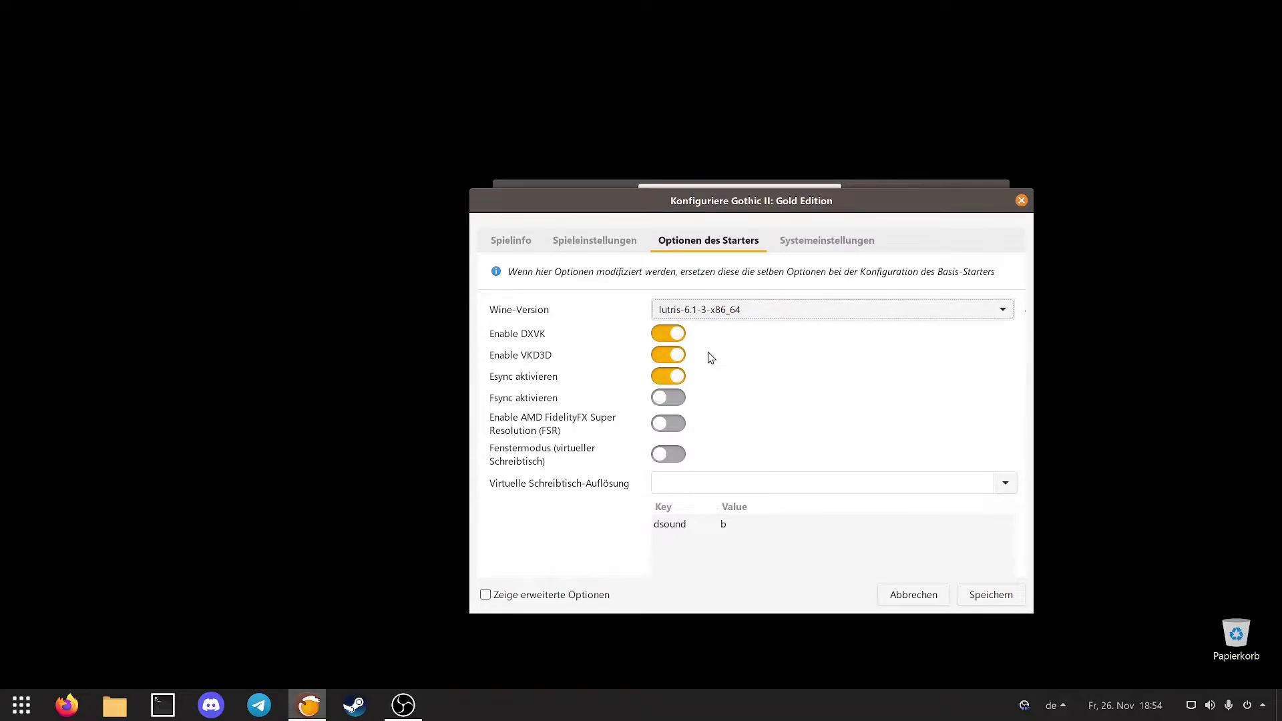
pyautogui.click(977, 602)
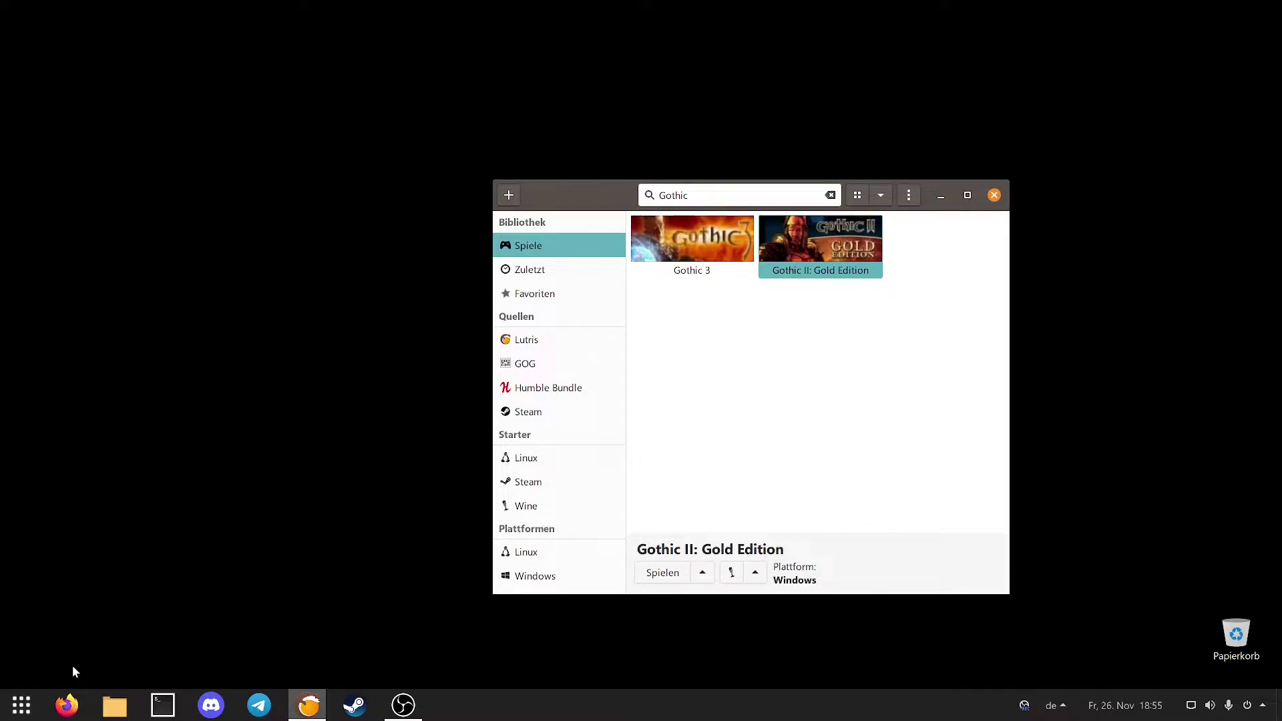
# Switch to Firefox and download the archive from lyxodius.net/files/gothic/Gothic%202%20Lutris.tar.xz, saving it to disk.
pyautogui.click(67, 703)
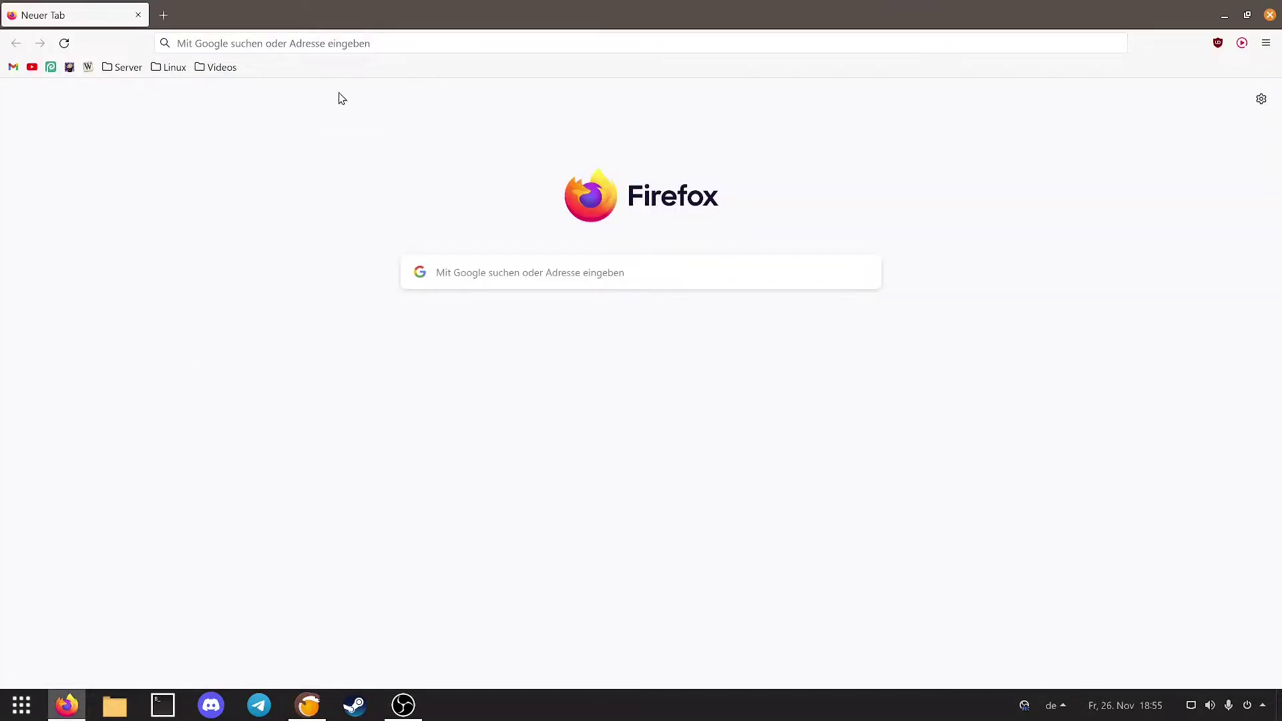
pyautogui.click(342, 44)
pyautogui.write('lyxodius.net/files/gothic/Gothic%202%20Lutris.tar.xz')
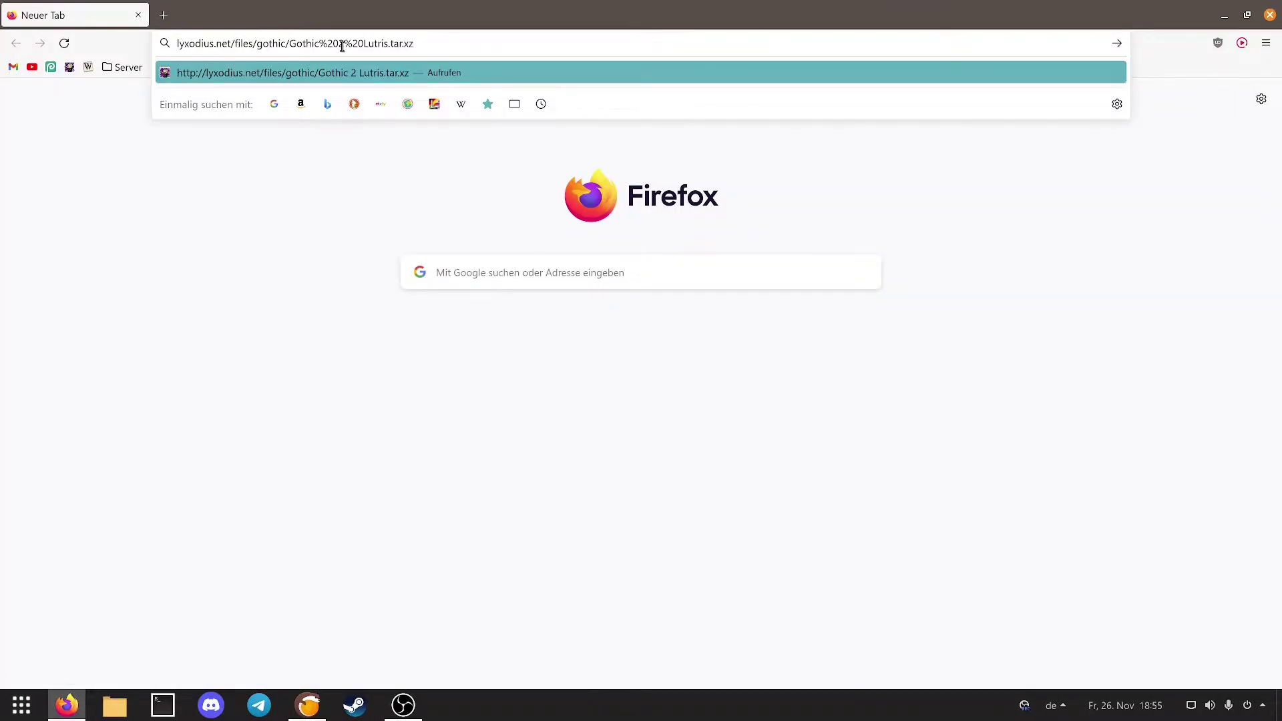
pyautogui.press('Return')
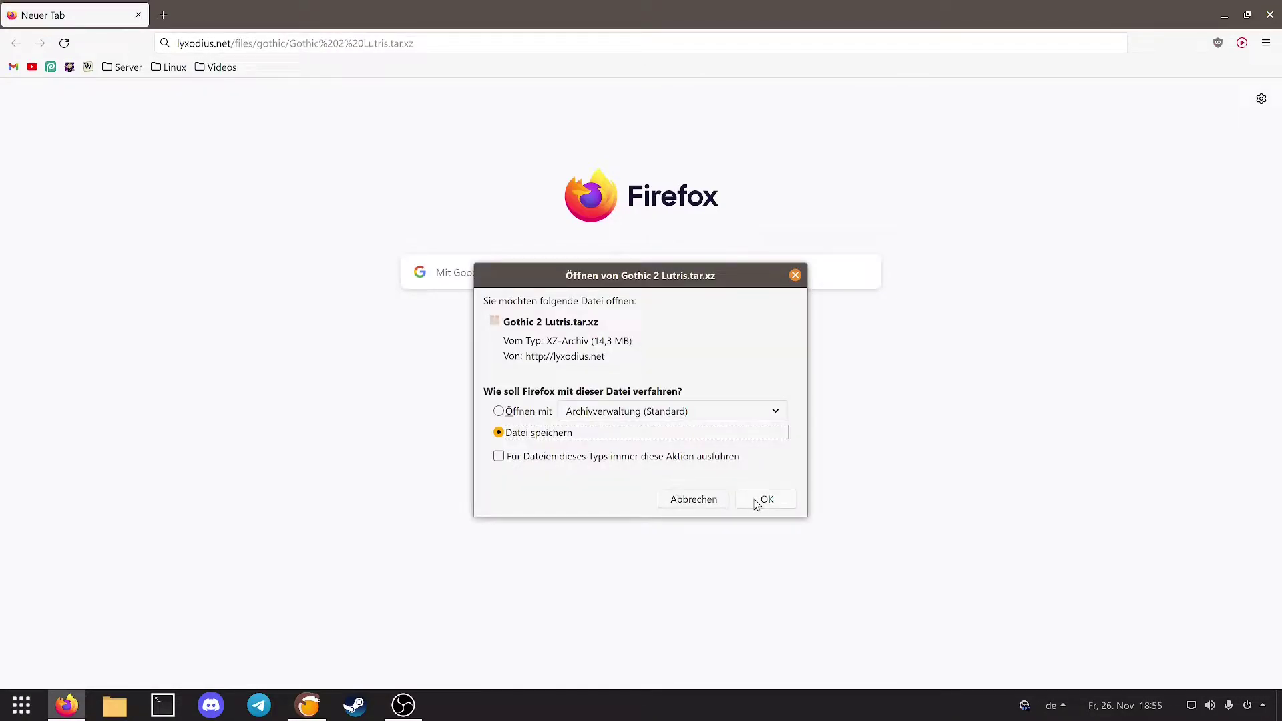
pyautogui.click(765, 500)
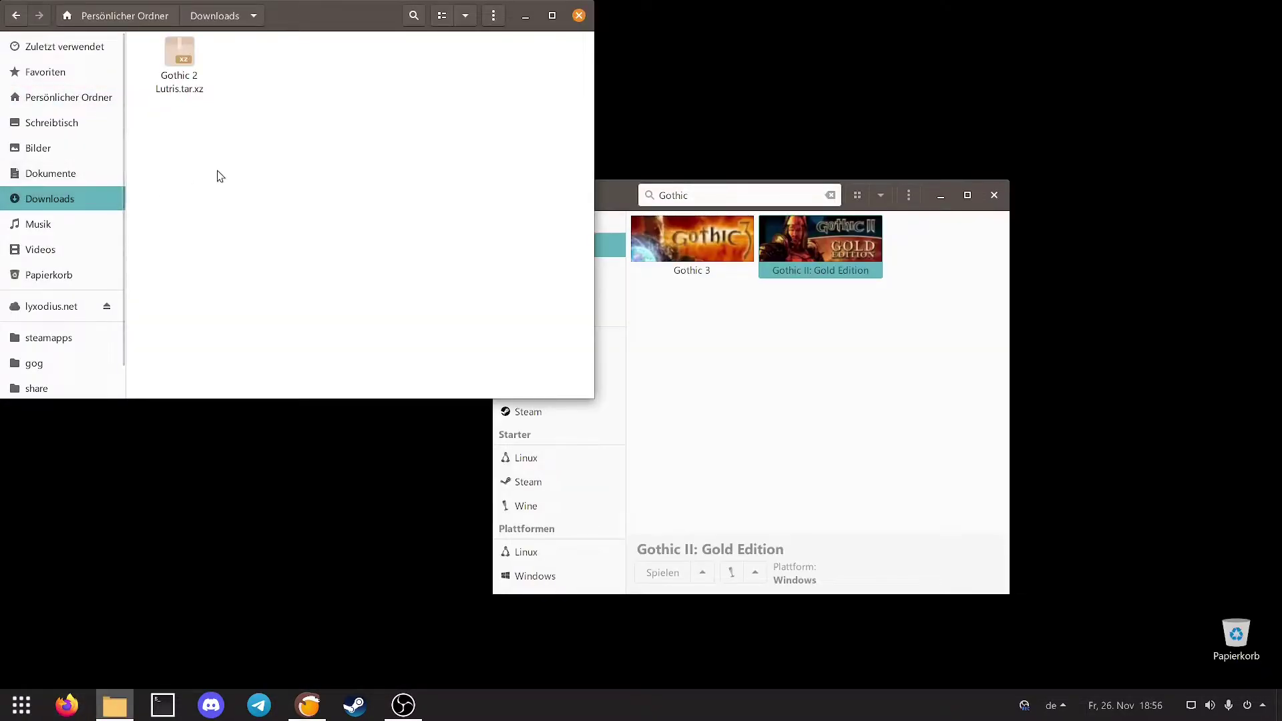
# Extract Gothic 2 Lutris.tar.xz in the file manager's Downloads folder, check the extracted folder's contents and close the file manager.
pyautogui.rightClick(189, 76)
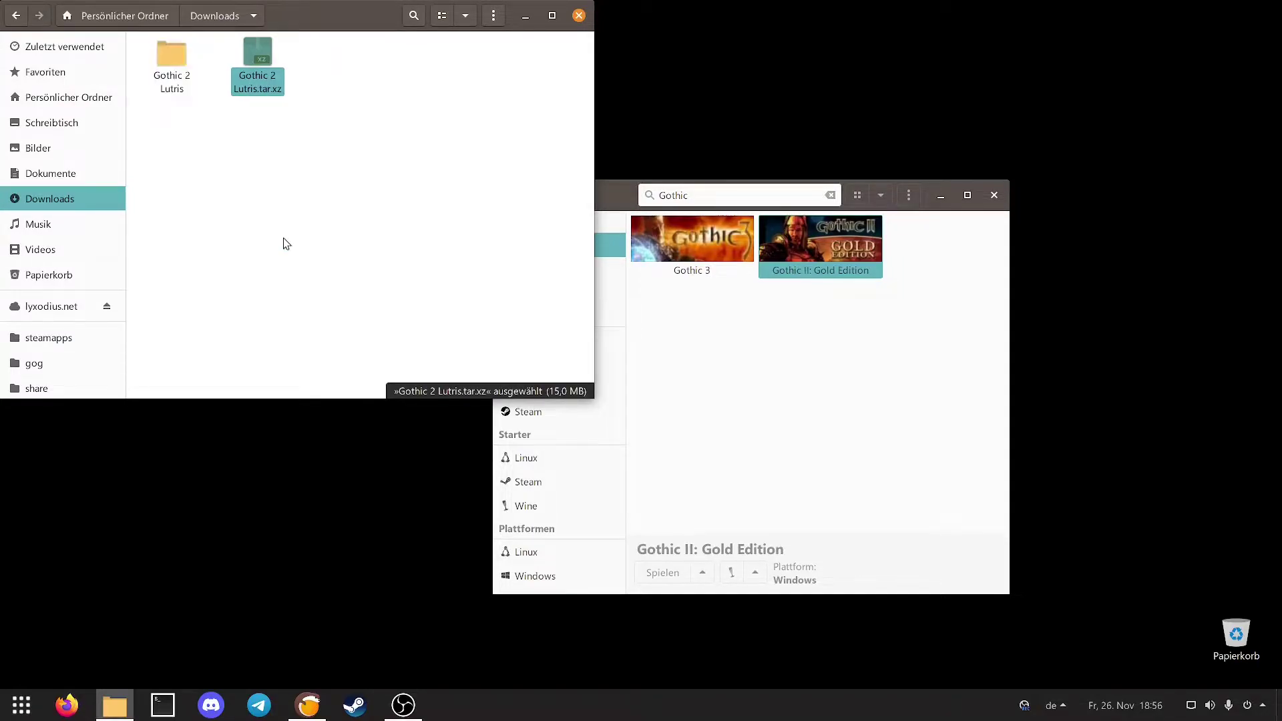
pyautogui.click(283, 238)
pyautogui.doubleClick(179, 93)
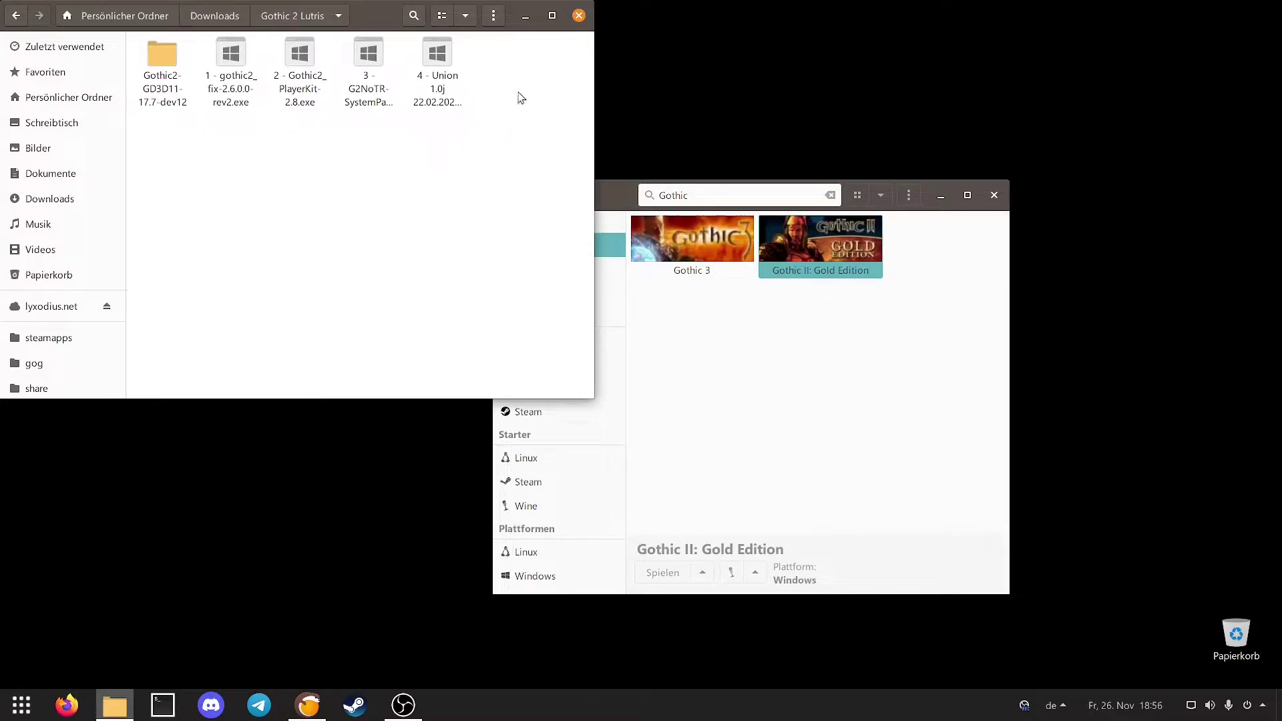
pyautogui.click(578, 17)
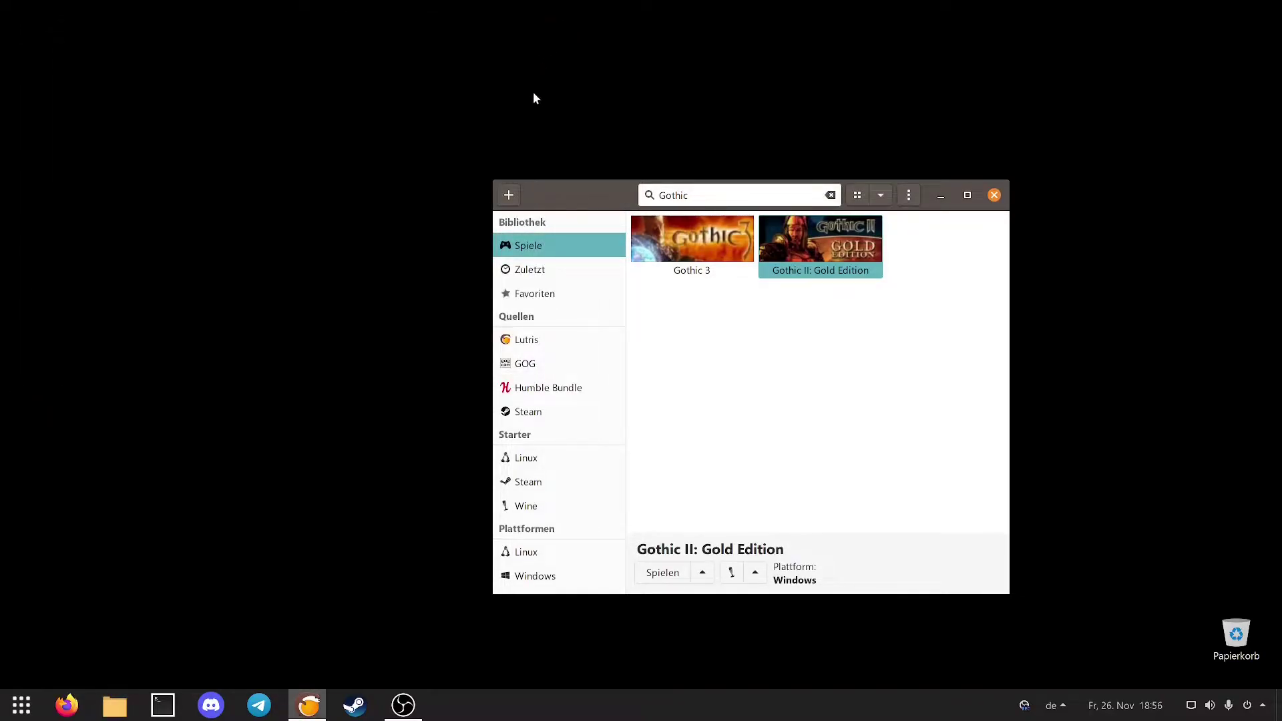
# Run 1 - gothic2_fix-2.6.0.0-rev2.exe from Downloads/Gothic 2 Lutris inside the game's Wine prefix, installing Wine Gecko for both requests.
pyautogui.click(755, 576)
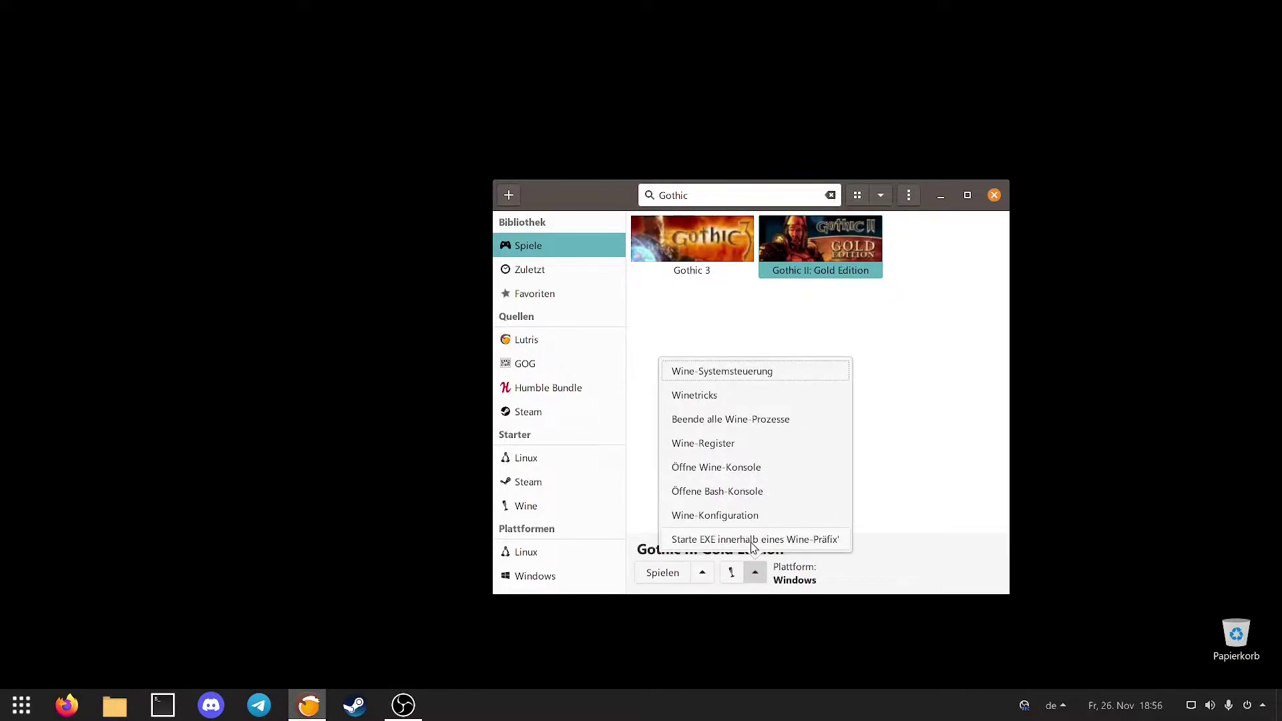
pyautogui.click(753, 541)
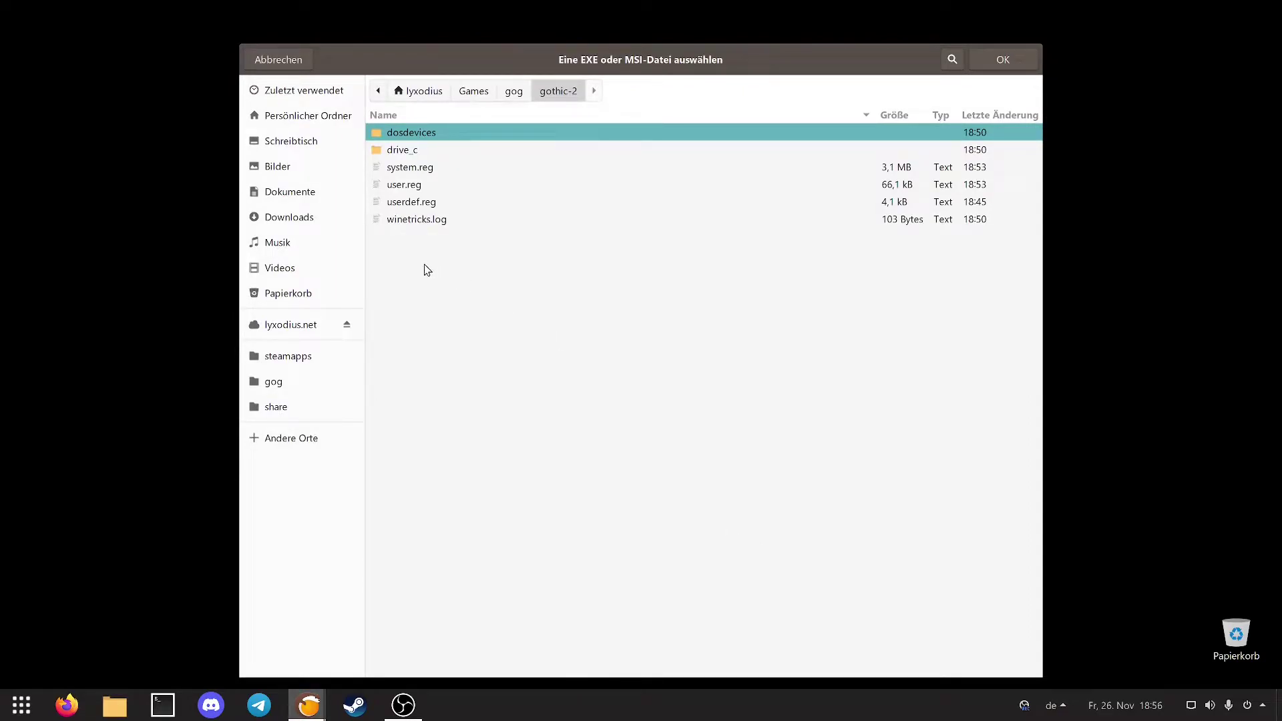
pyautogui.click(338, 226)
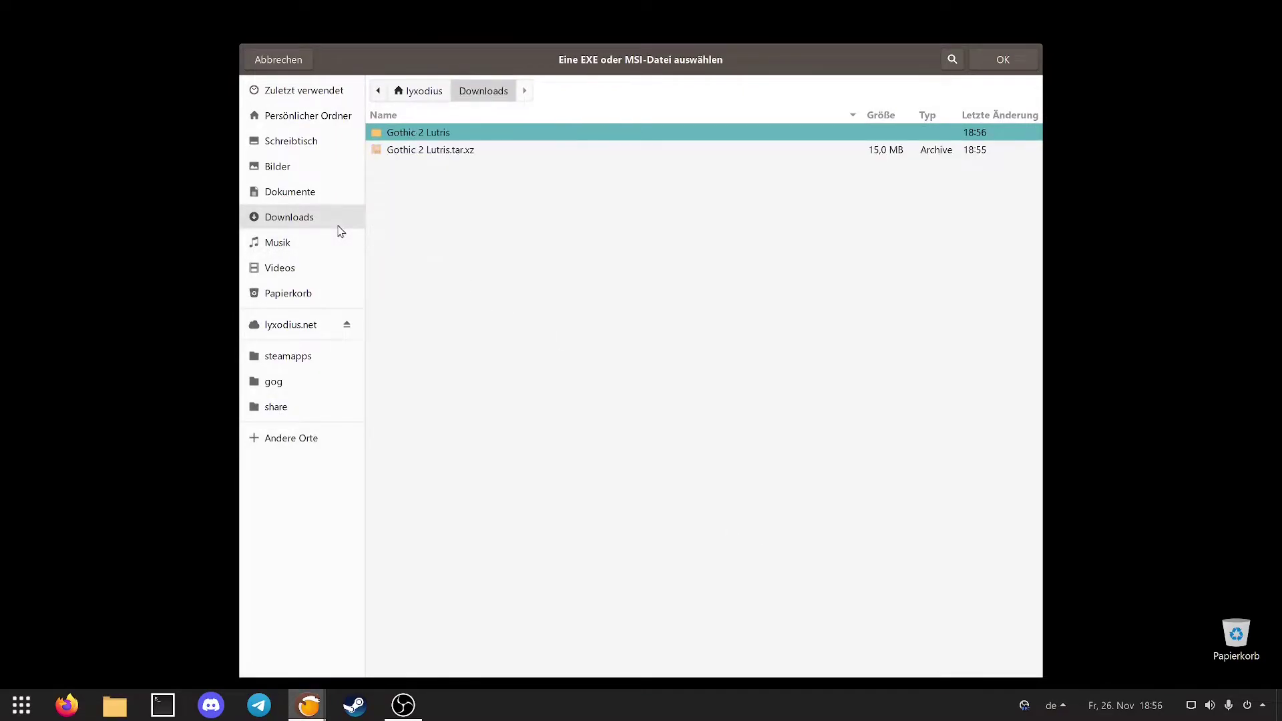
pyautogui.doubleClick(453, 135)
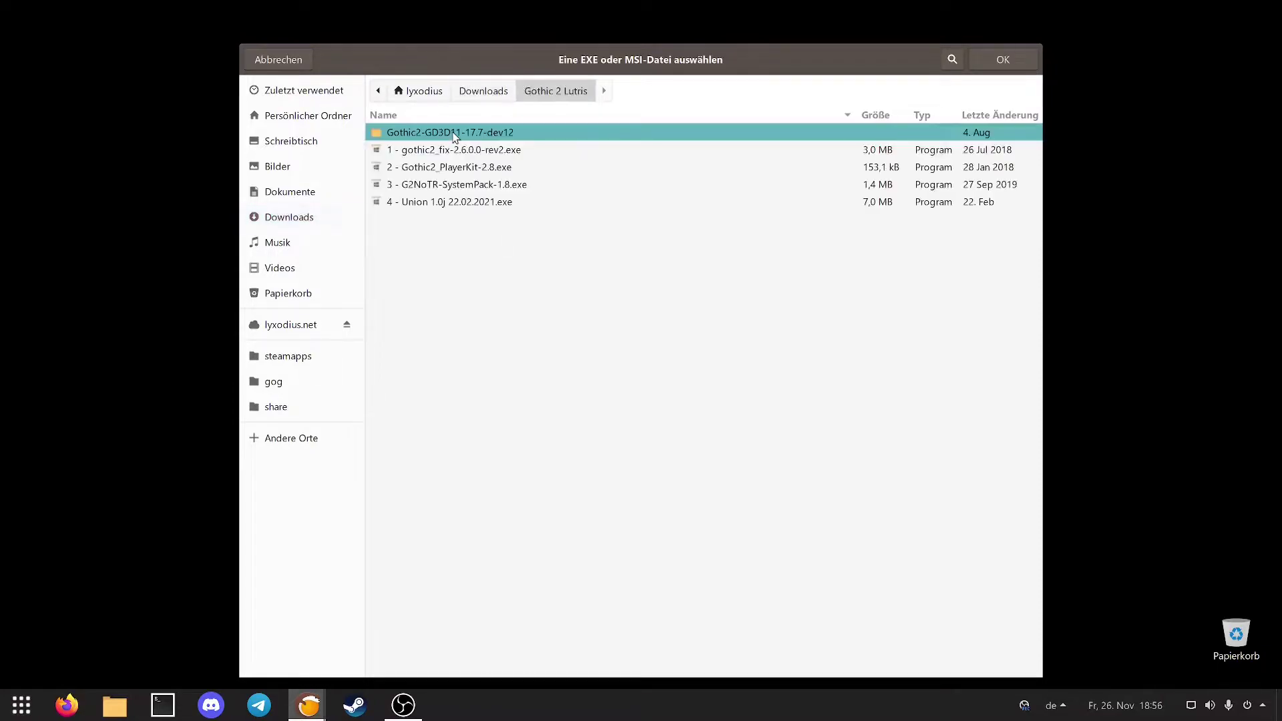
pyautogui.doubleClick(447, 151)
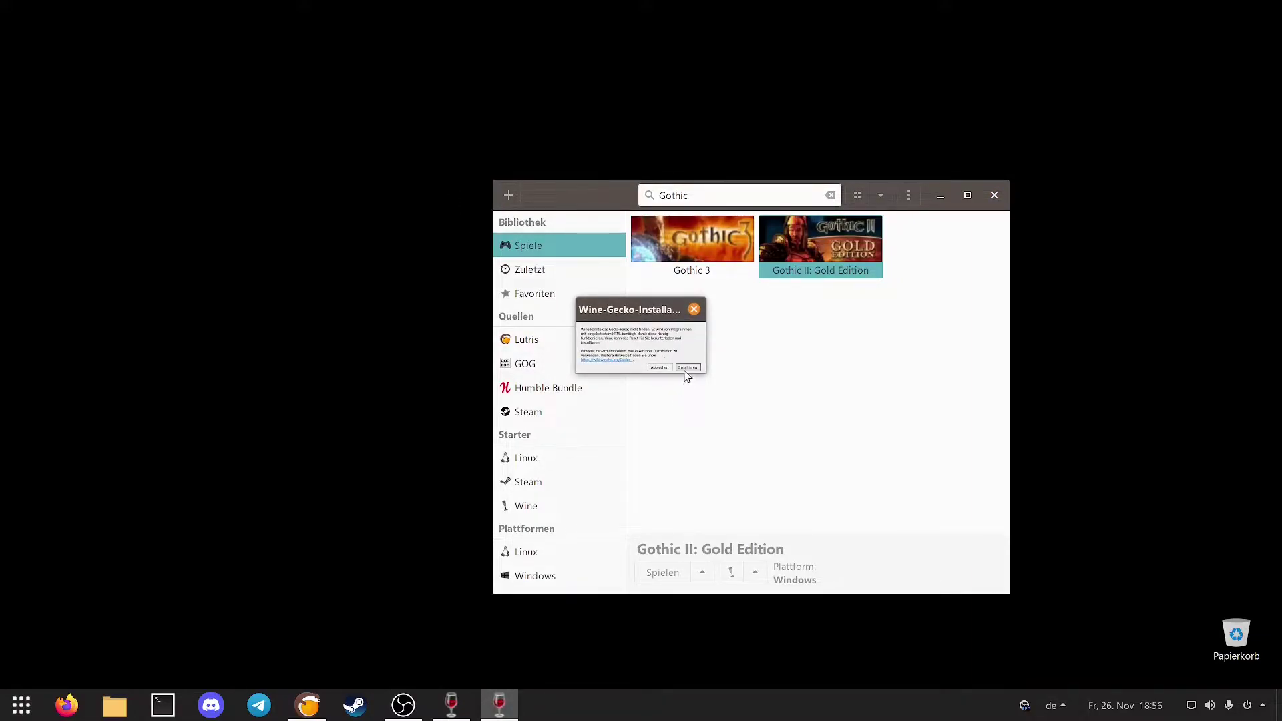
pyautogui.click(686, 370)
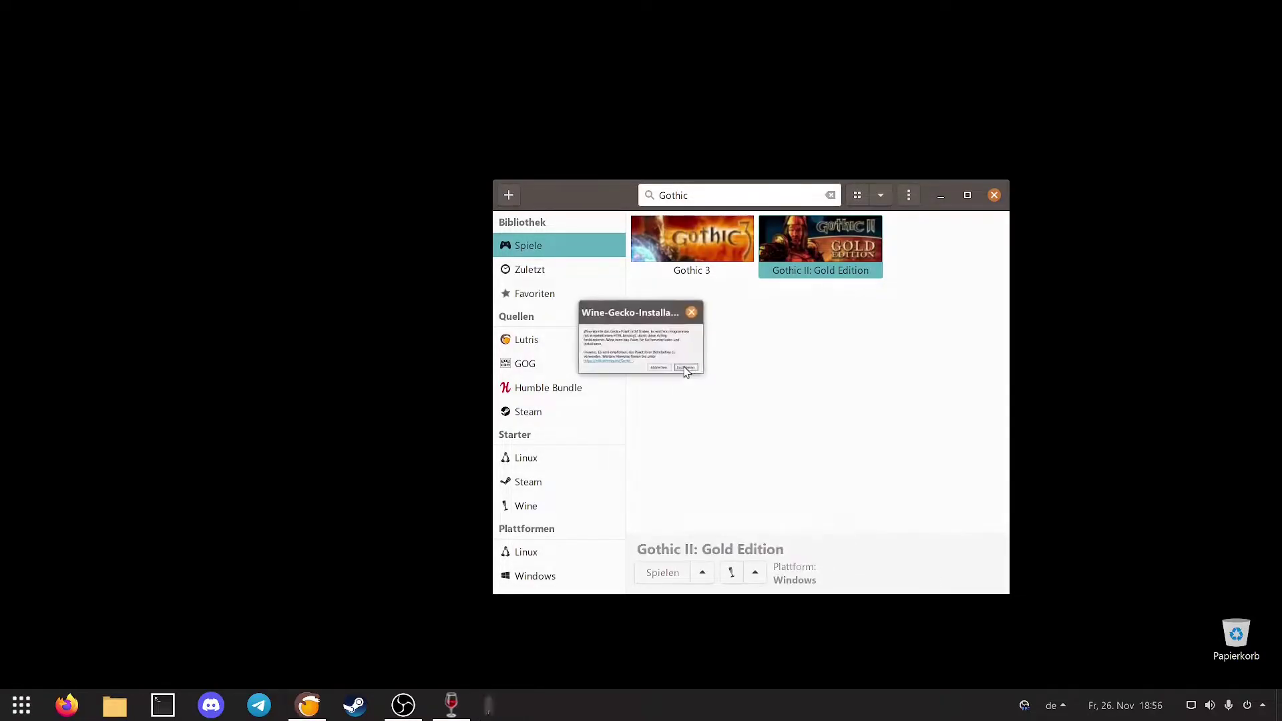
pyautogui.click(686, 368)
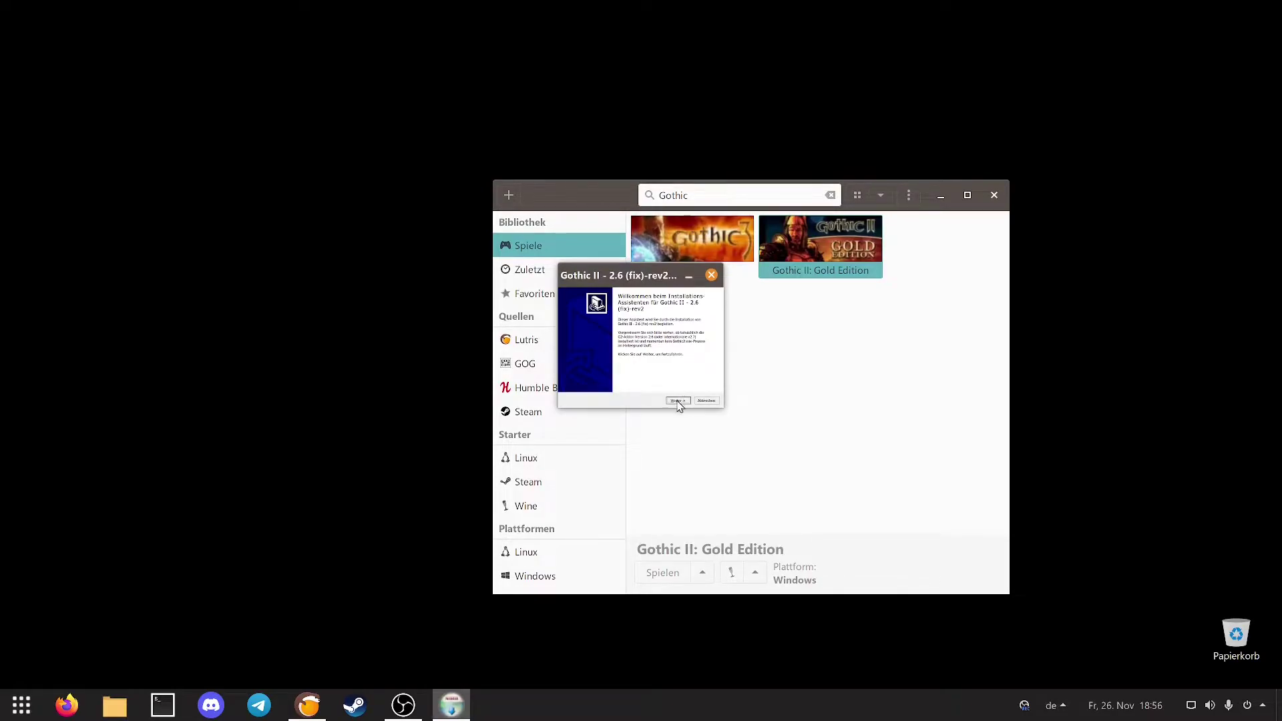
# Proceed to the fix installer's target directory and choose the Gothic 2 Gold folder under GOG Games on drive C.
pyautogui.click(677, 401)
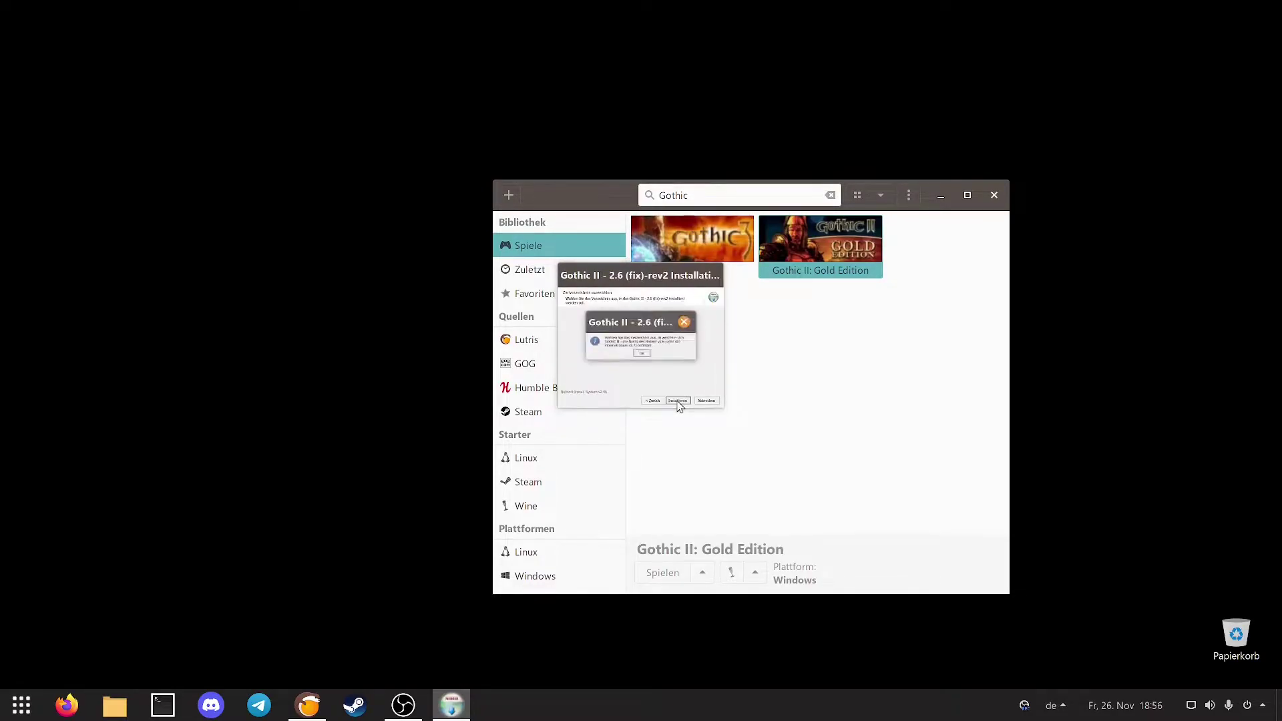
pyautogui.click(643, 356)
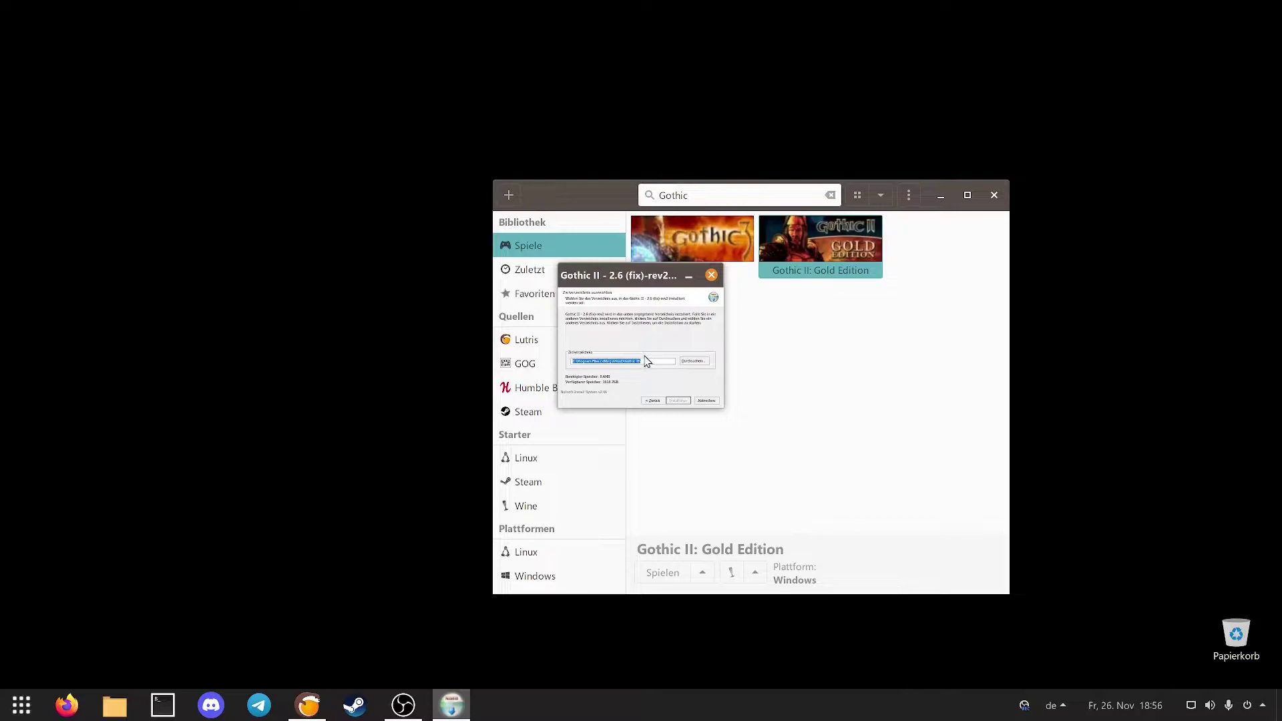
pyautogui.click(693, 362)
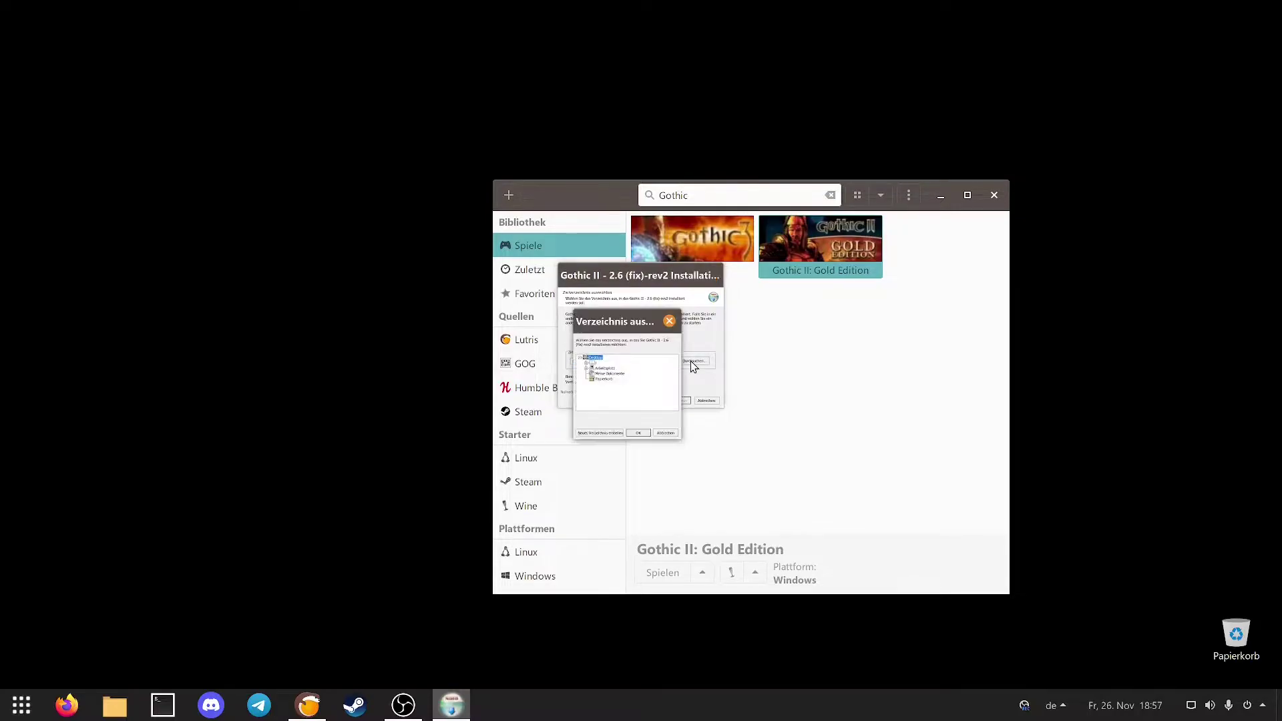
pyautogui.click(589, 369)
pyautogui.click(594, 374)
pyautogui.click(600, 379)
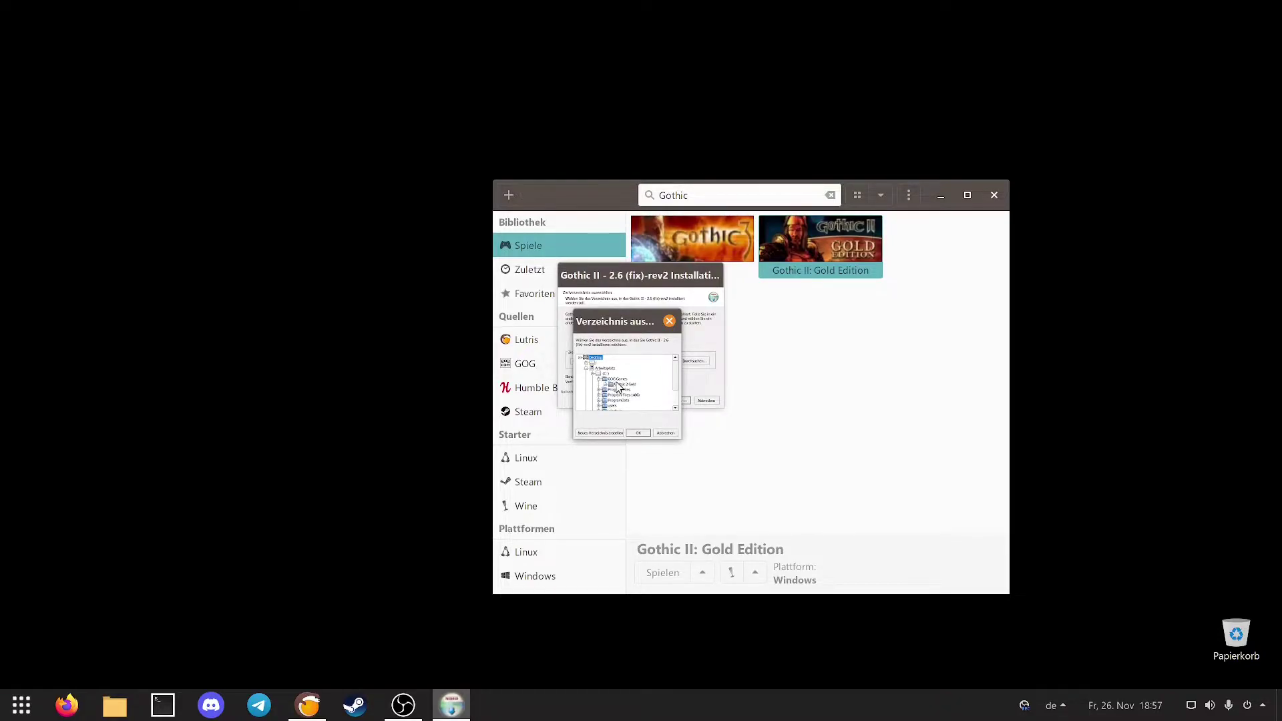
pyautogui.click(622, 384)
pyautogui.click(637, 434)
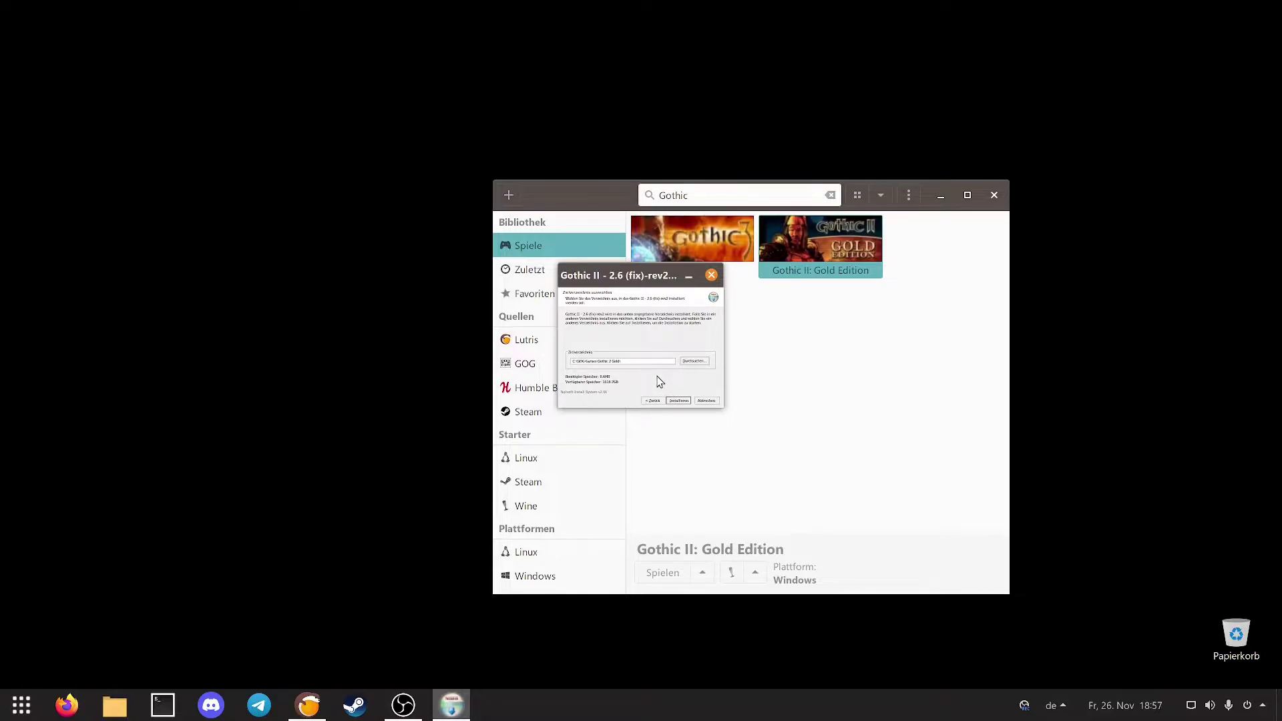
# Copy the target directory path, install the Gothic II 2.6 (fix)-rev2 patch and finish its installer.
pyautogui.tripleClick(647, 361)
pyautogui.hotkey('ctrl', 'c')
pyautogui.click(652, 361)
pyautogui.click(675, 398)
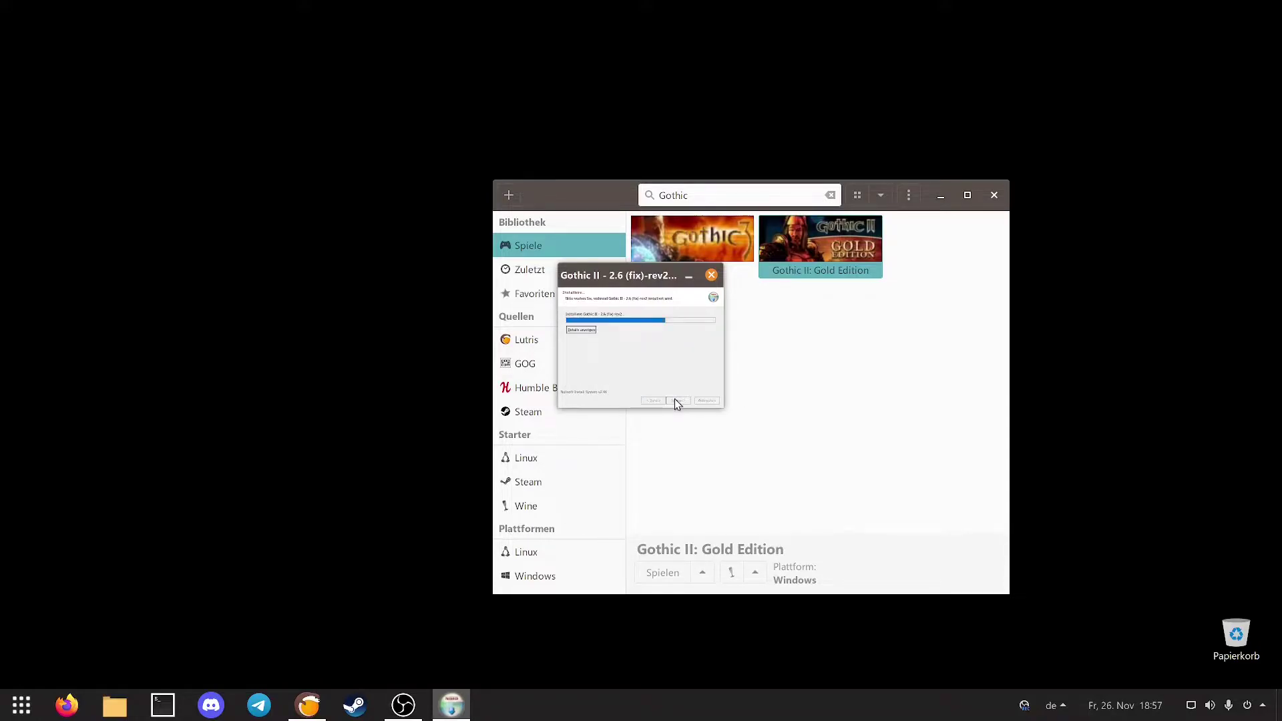
pyautogui.click(677, 400)
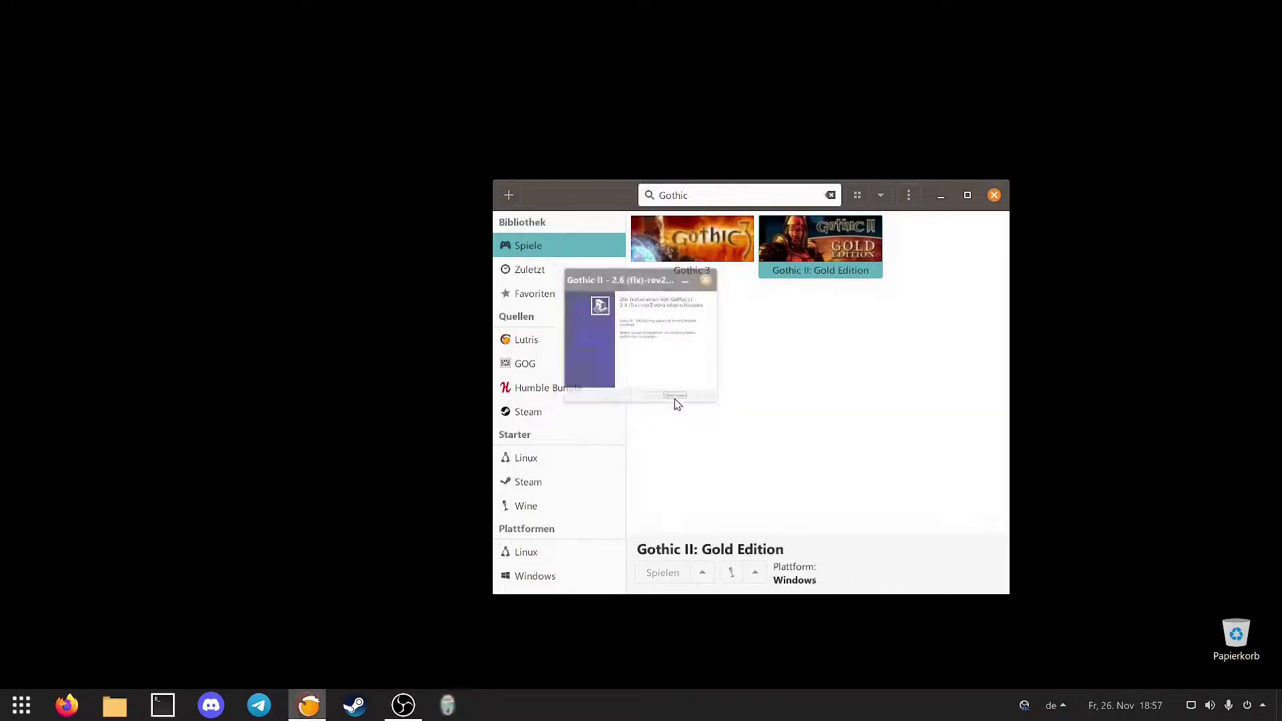
# Run 2 - Gothic2_PlayerKit-2.8.exe from Downloads/Gothic 2 Lutris inside the game's Wine prefix.
pyautogui.click(759, 572)
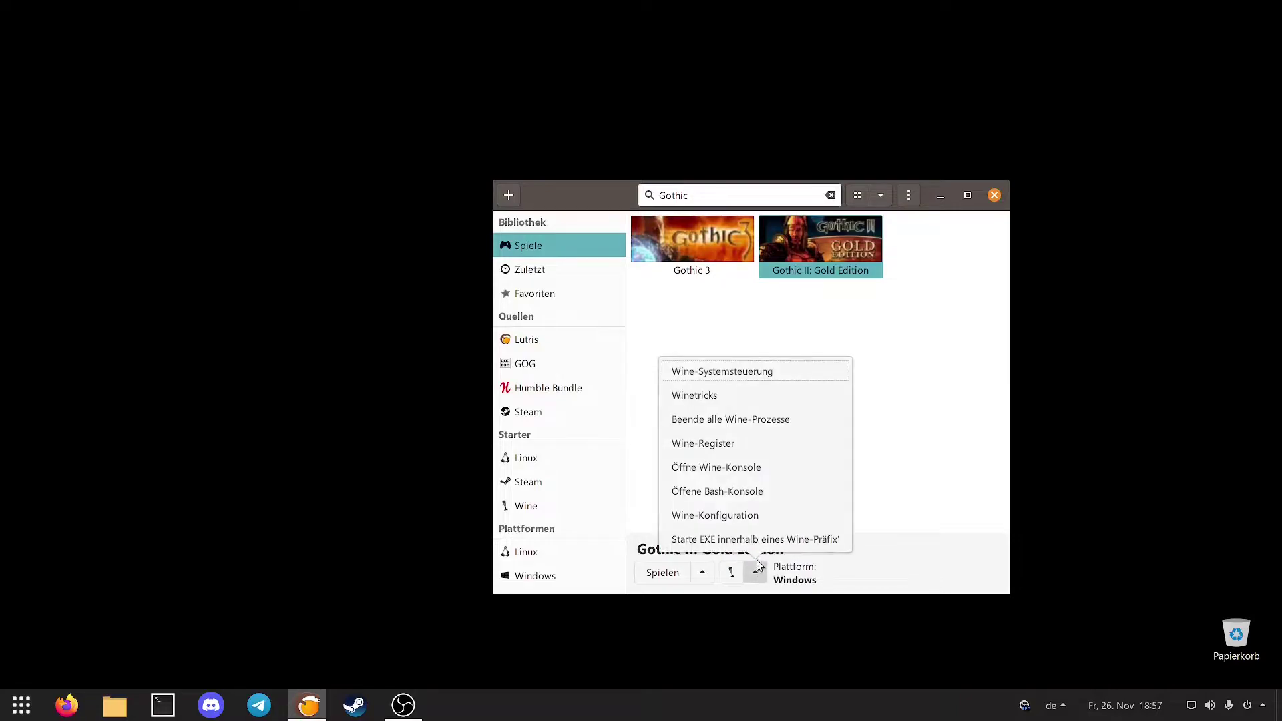
pyautogui.click(759, 541)
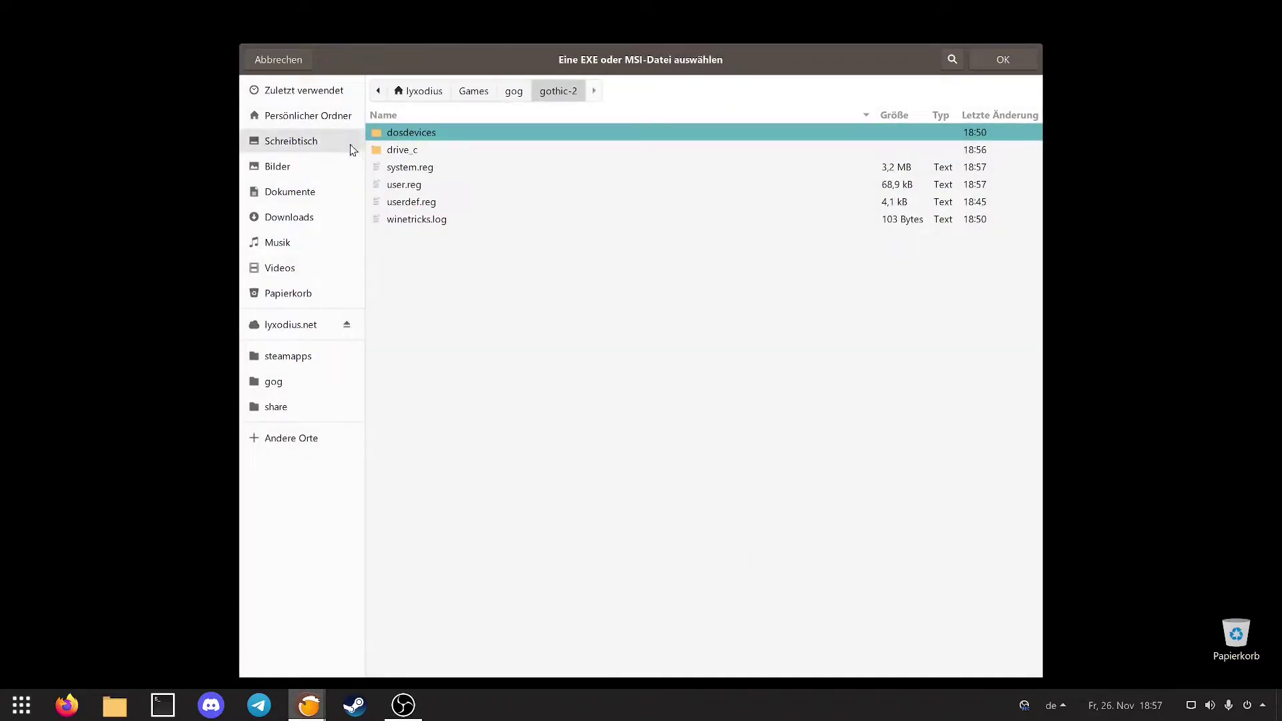
pyautogui.click(306, 217)
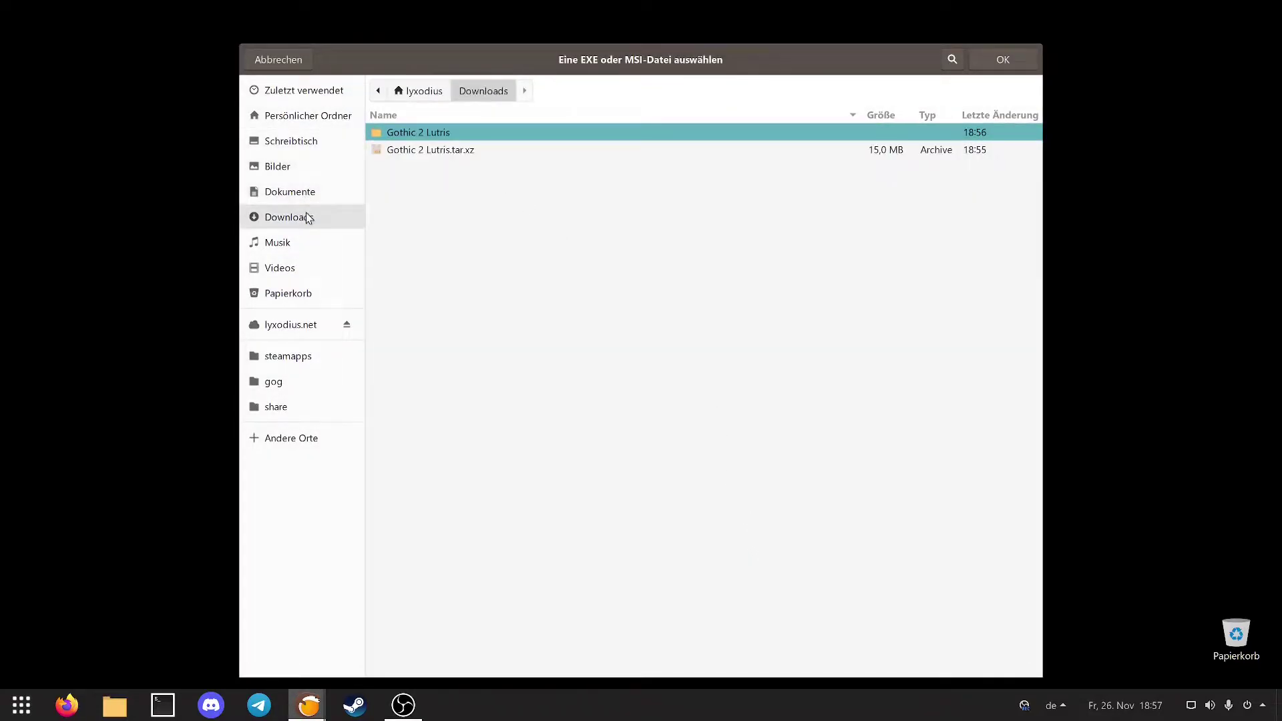
pyautogui.doubleClick(438, 134)
pyautogui.click(435, 168)
pyautogui.doubleClick(435, 168)
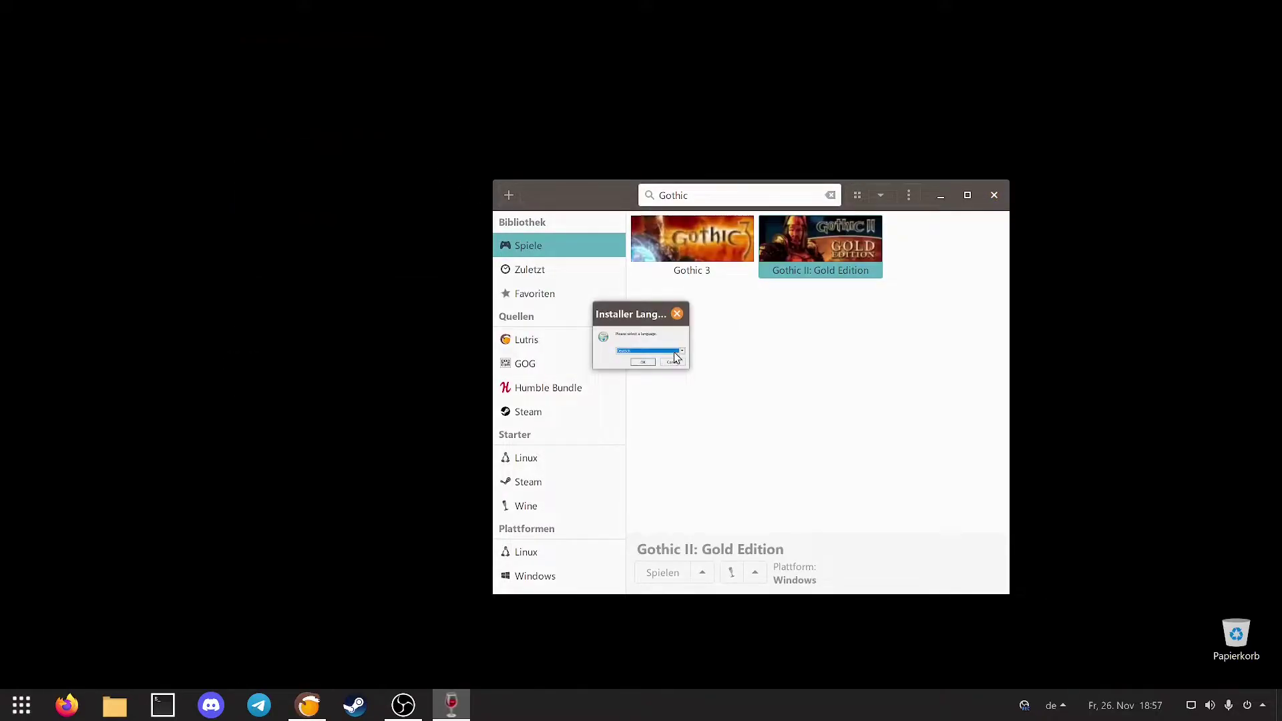
# Accept the preselected installer language, paste the copied game path as target directory, and install the Gothic II Player-Kit.
pyautogui.click(643, 361)
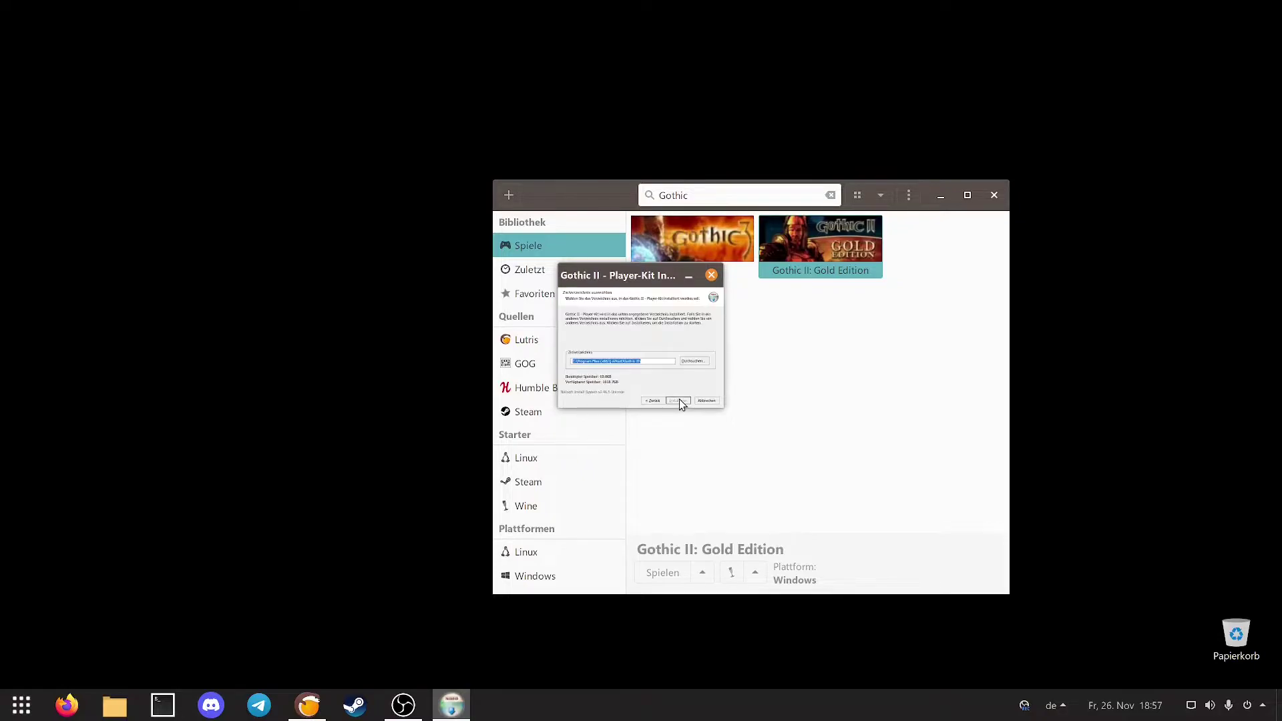
pyautogui.hotkey('ctrl', 'v')
pyautogui.click(678, 401)
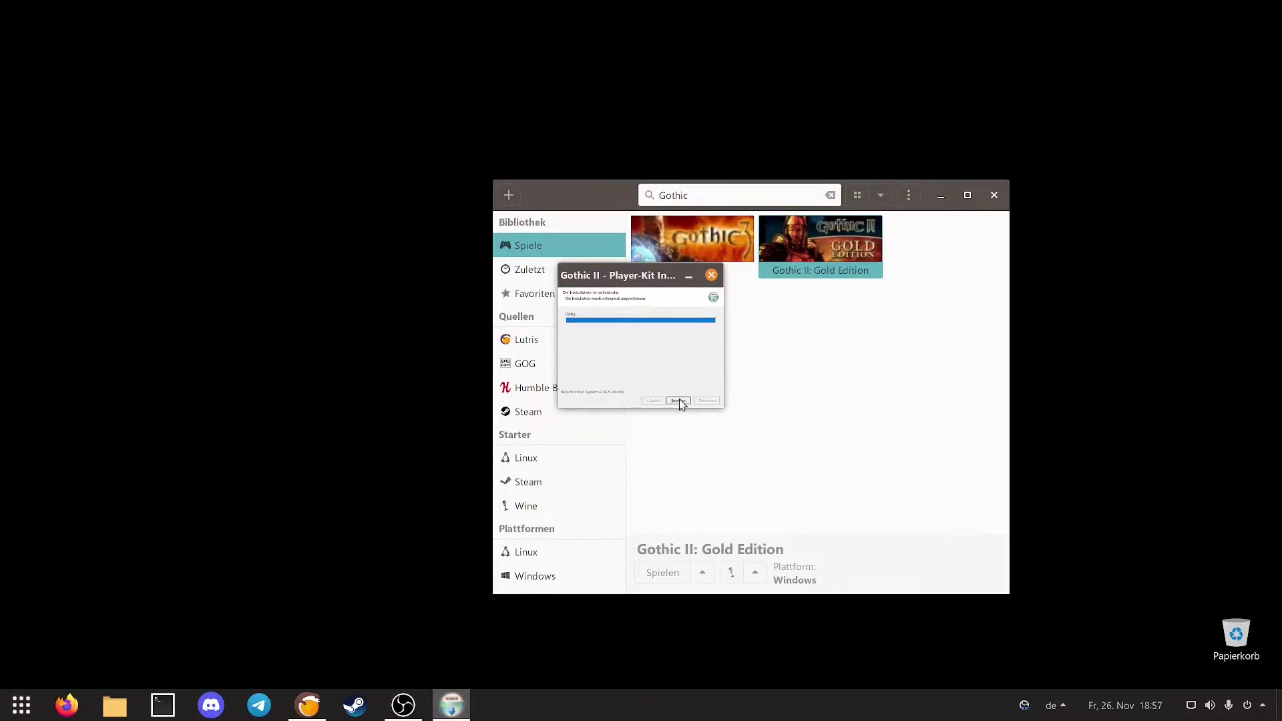
pyautogui.click(678, 401)
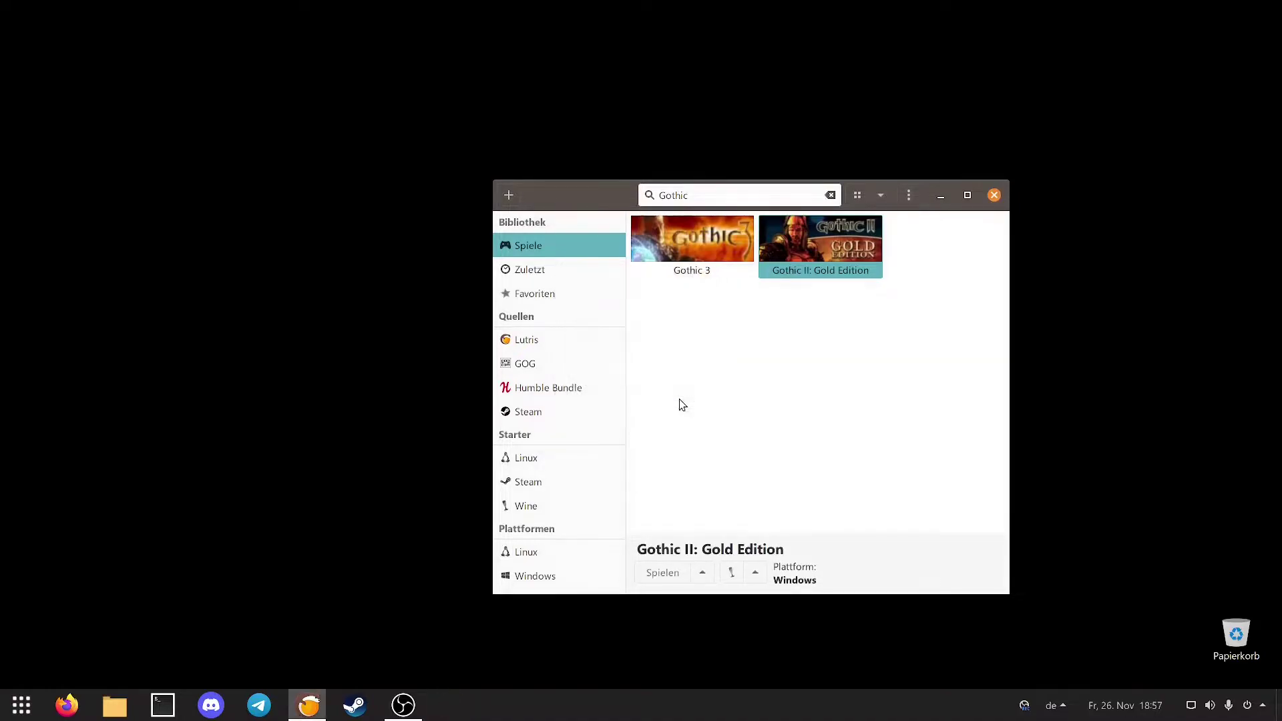
# Run 3 - G2NoTR-SystemPack-1.8.exe from Downloads/Gothic 2 Lutris inside the game's Wine prefix.
pyautogui.click(755, 572)
pyautogui.click(755, 539)
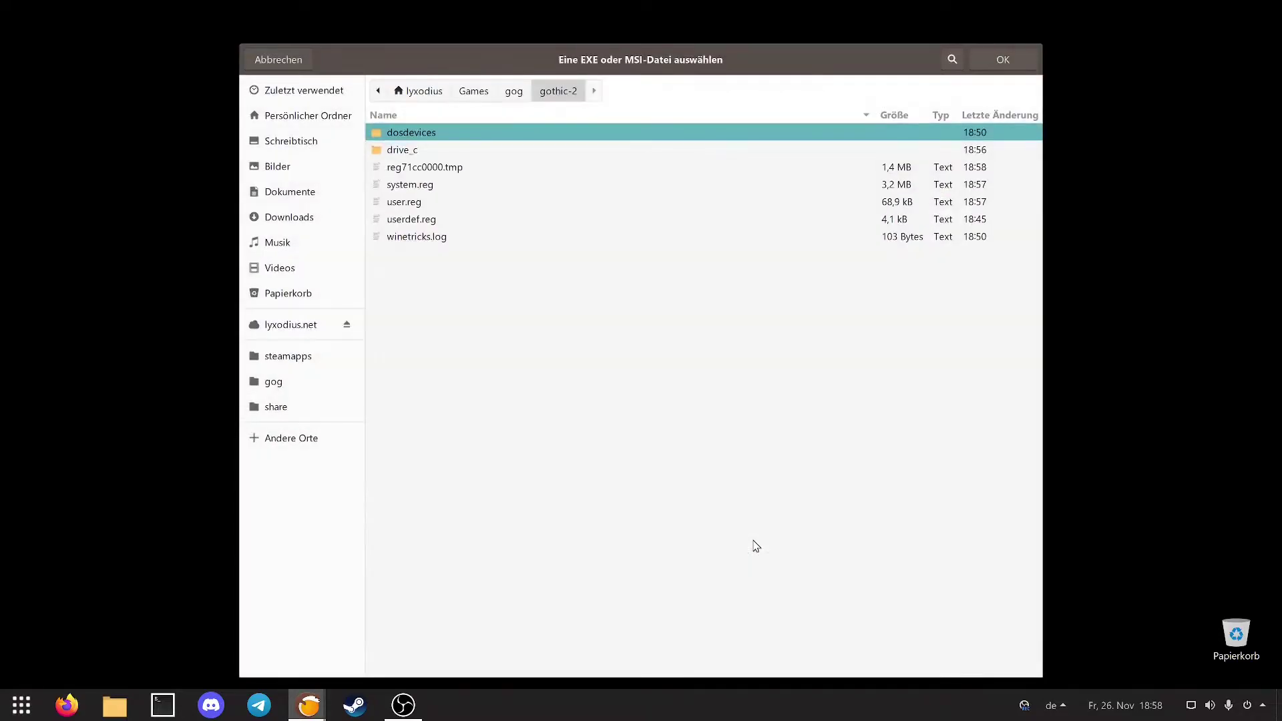
pyautogui.click(316, 216)
pyautogui.doubleClick(429, 133)
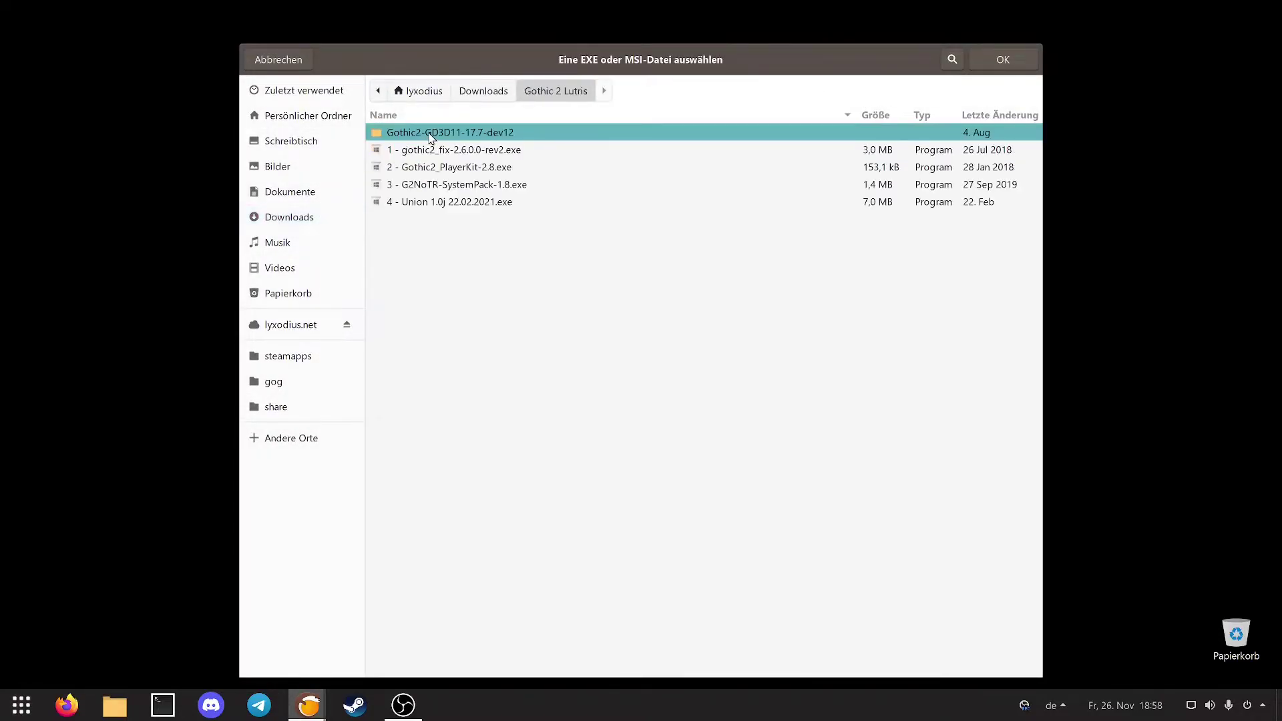
pyautogui.click(447, 185)
pyautogui.doubleClick(447, 186)
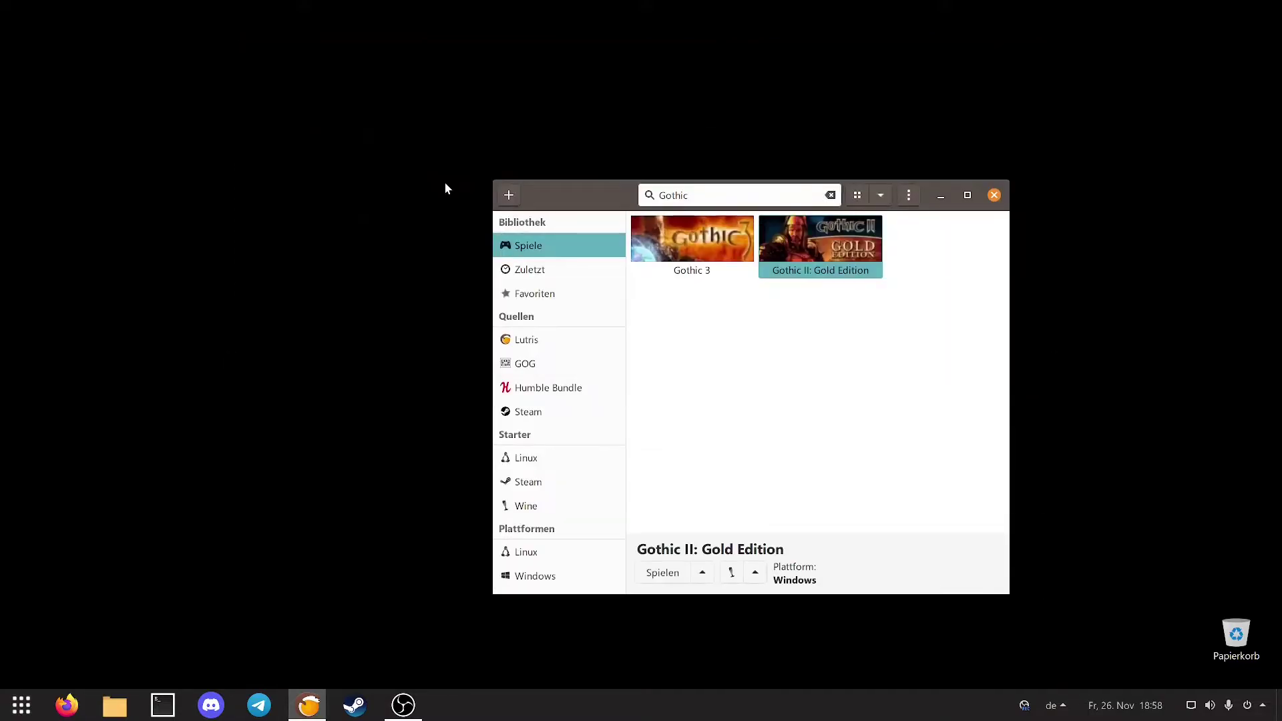
# Install the Gothic 2 Die Nacht des Raben system pack with the preselected language and components, and close its installer.
pyautogui.click(641, 364)
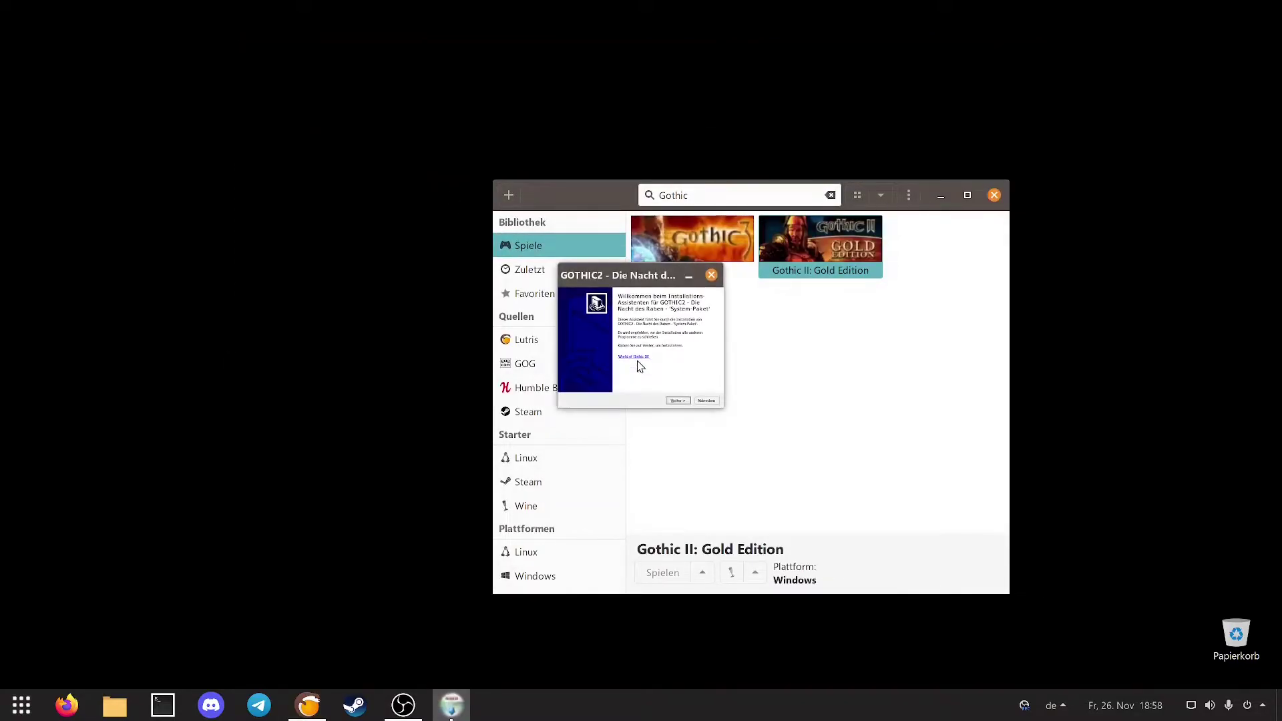
pyautogui.click(678, 402)
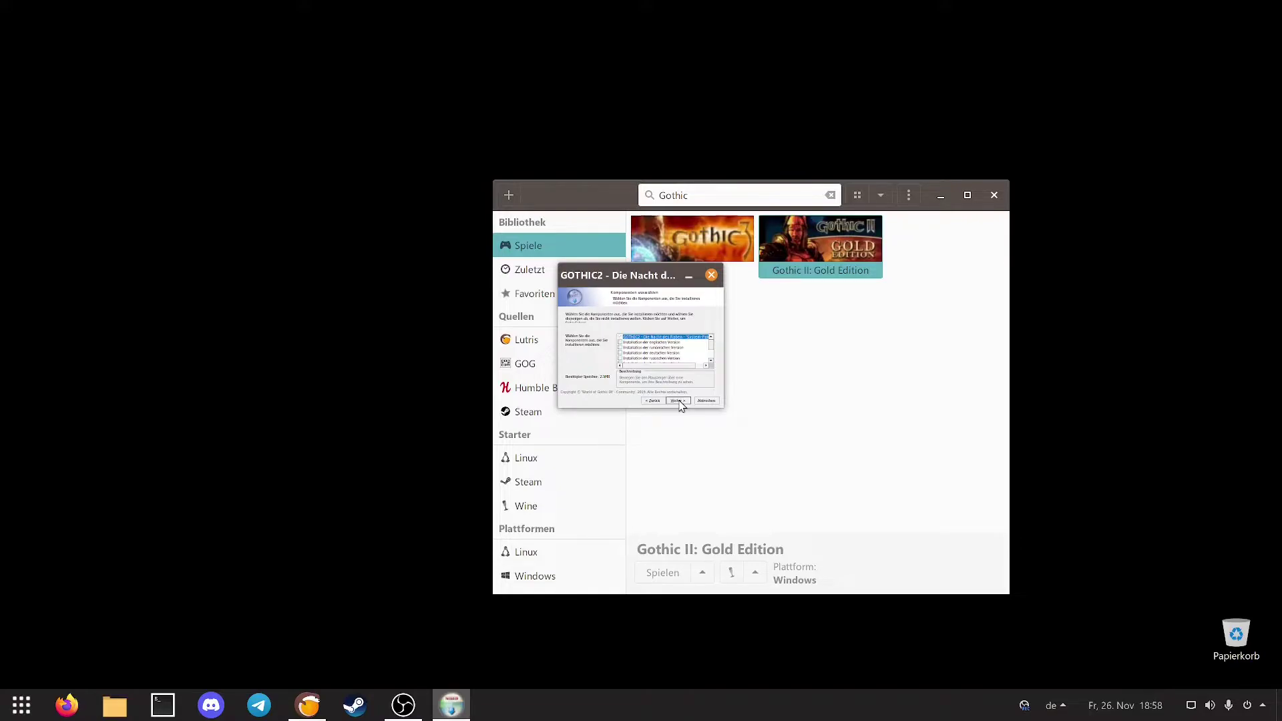
pyautogui.click(678, 401)
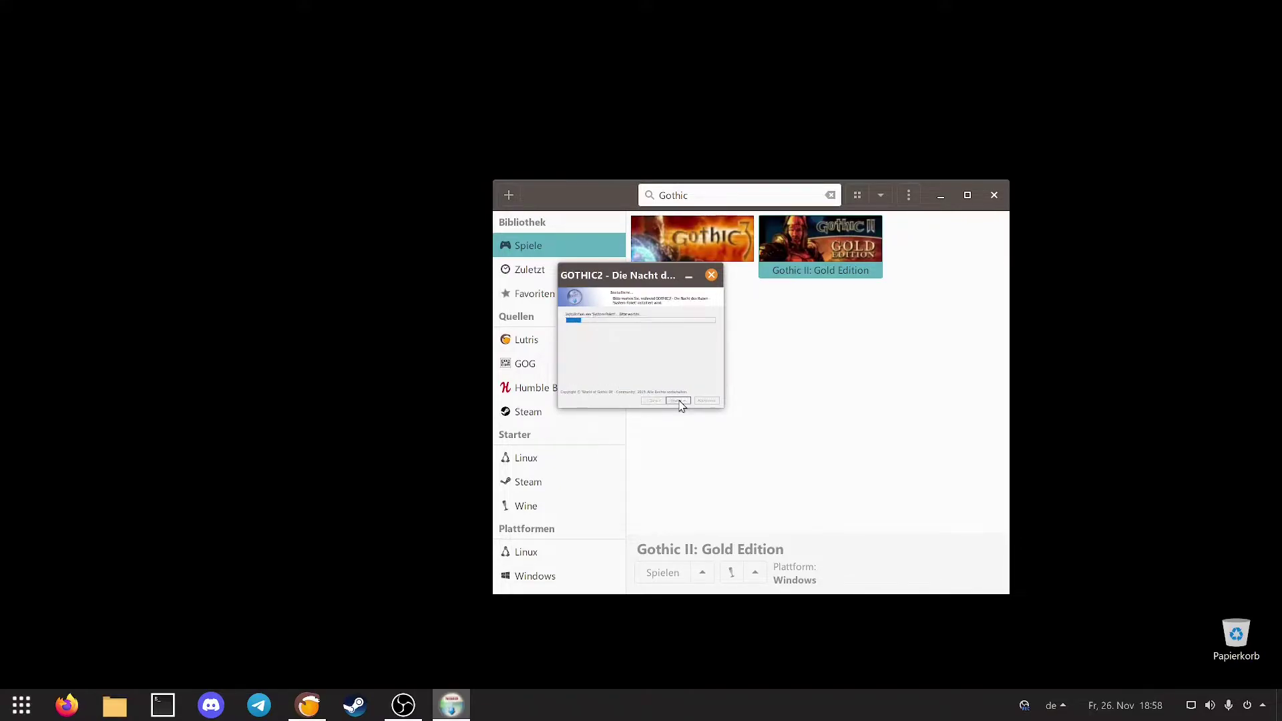
pyautogui.click(679, 403)
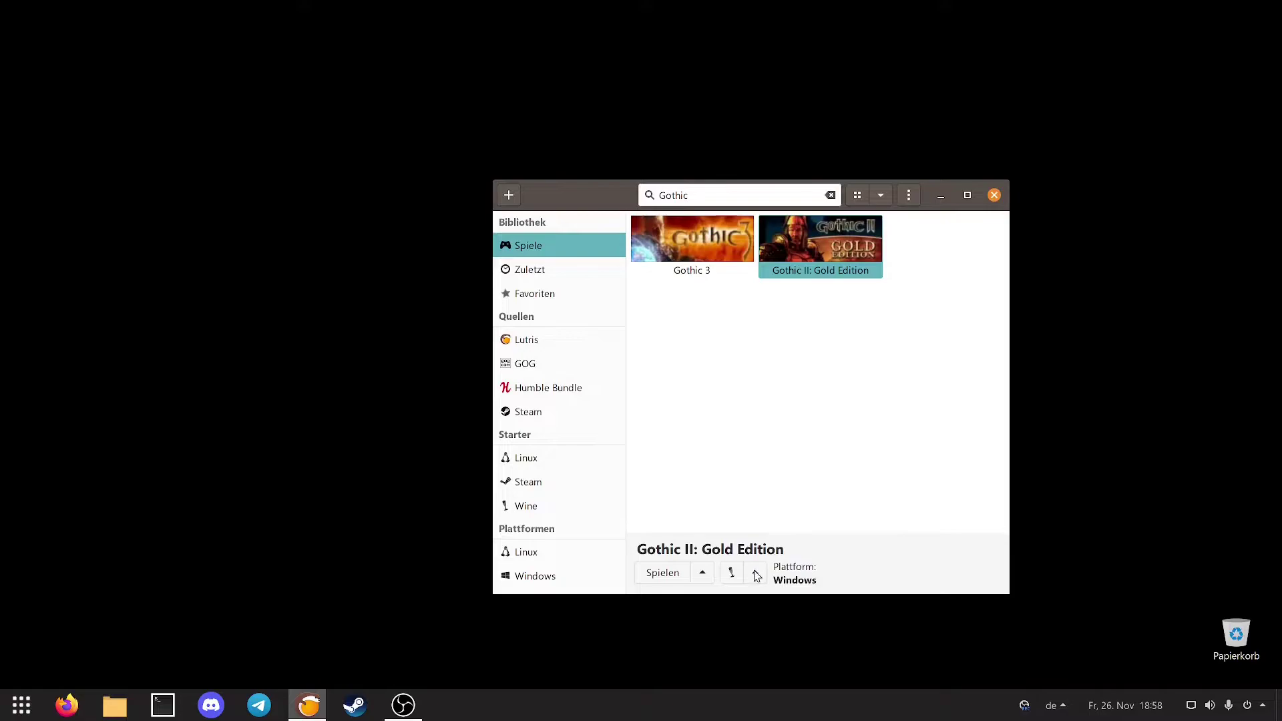
# Run 4 - Union 1.0j 22.02.2021.exe from Downloads/Gothic 2 Lutris inside the game's Wine prefix.
pyautogui.click(756, 575)
pyautogui.click(749, 541)
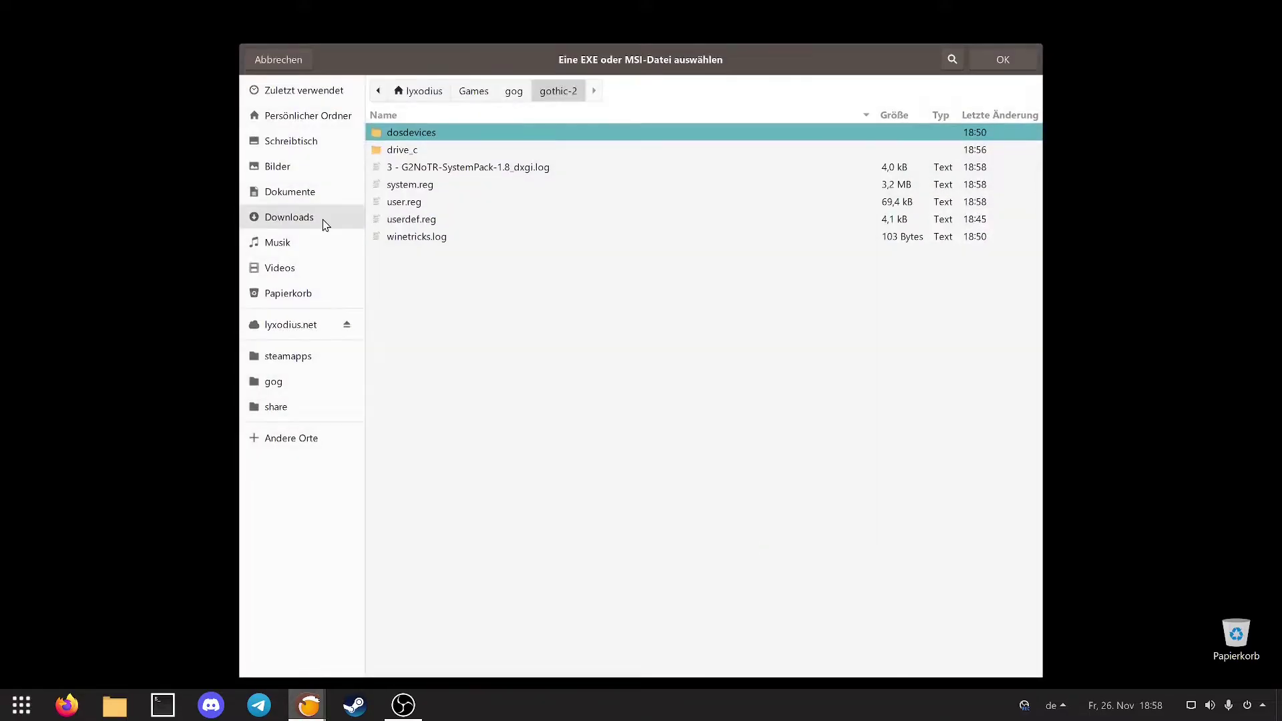
pyautogui.click(325, 225)
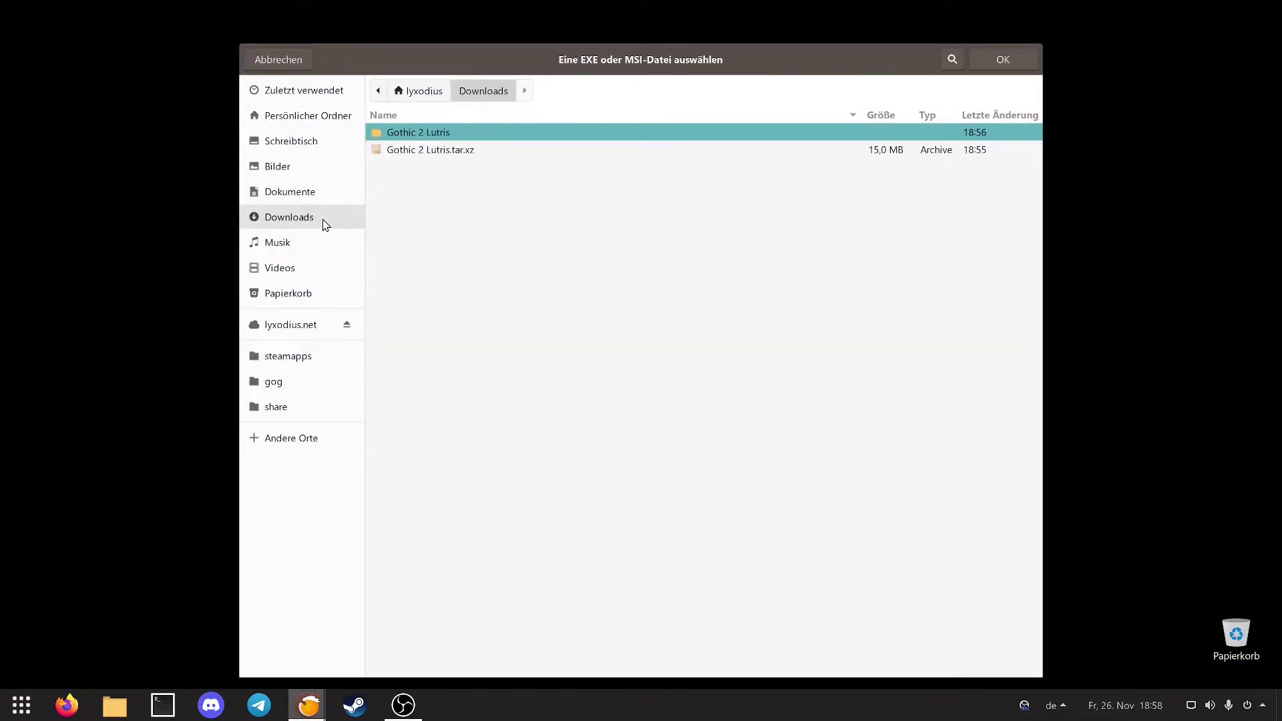
pyautogui.doubleClick(434, 134)
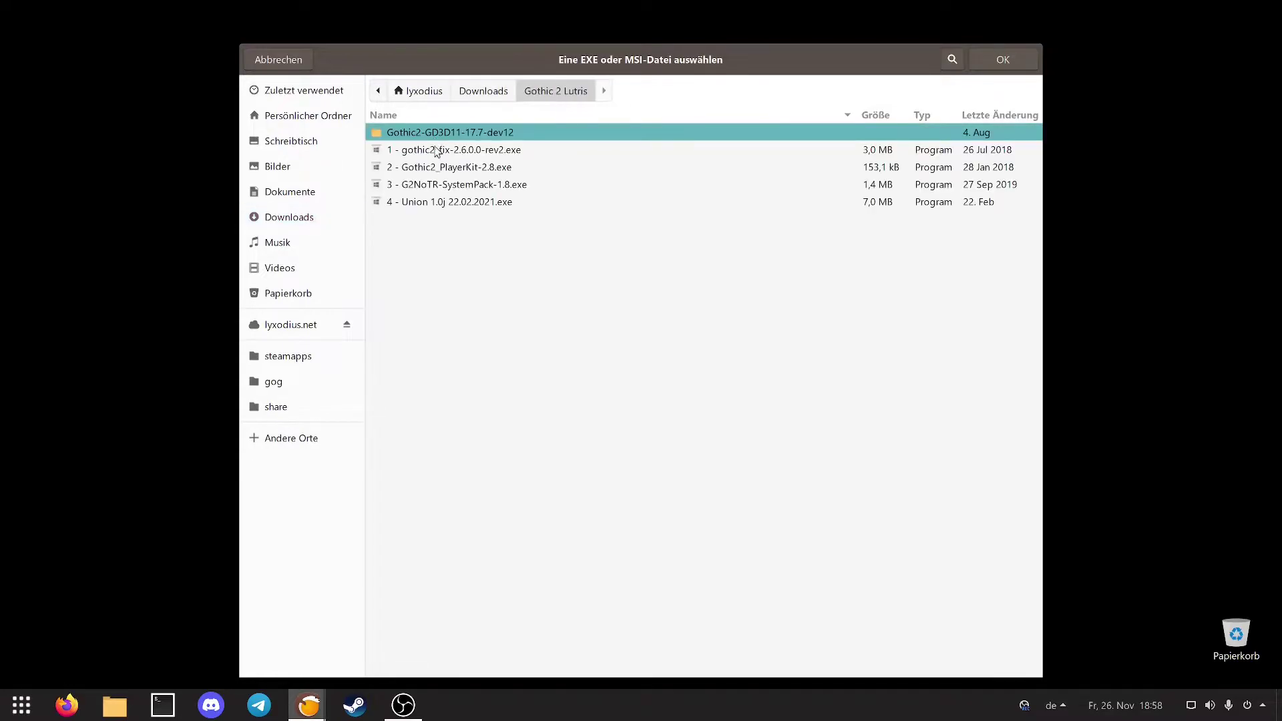
pyautogui.doubleClick(457, 202)
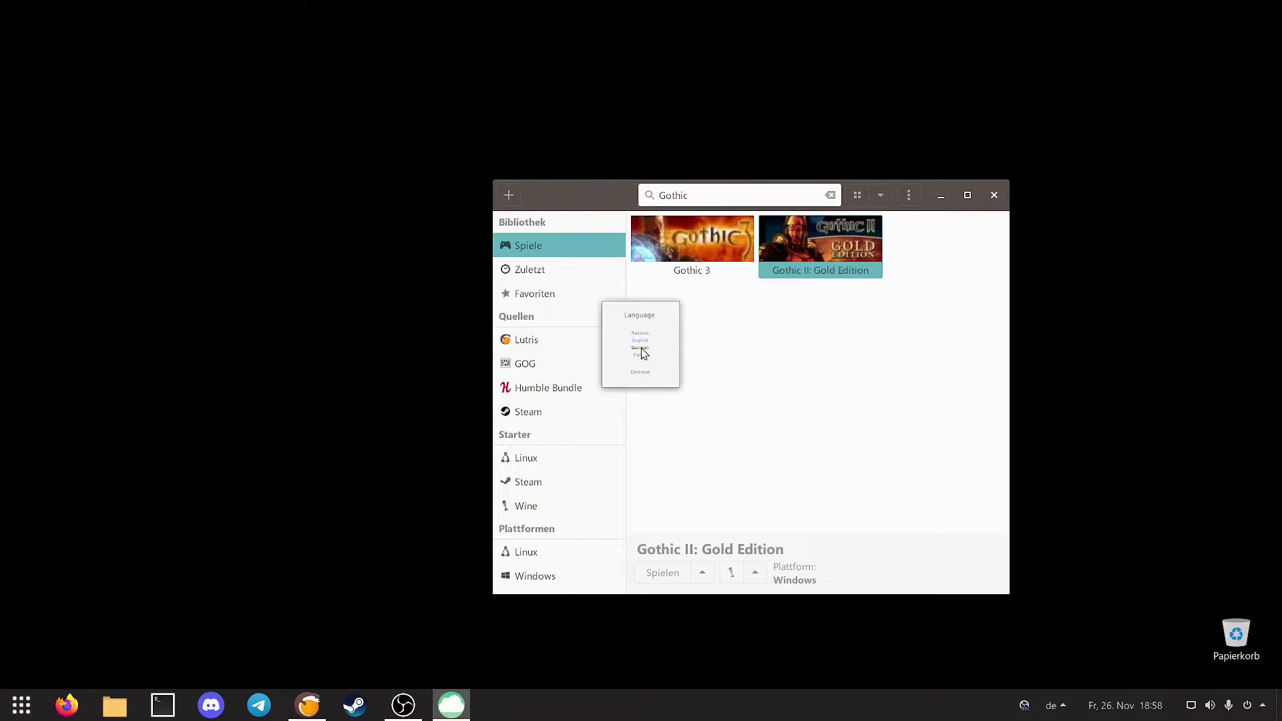
# Install Union with German as the language, confirm the game directory and close the installer.
pyautogui.click(642, 372)
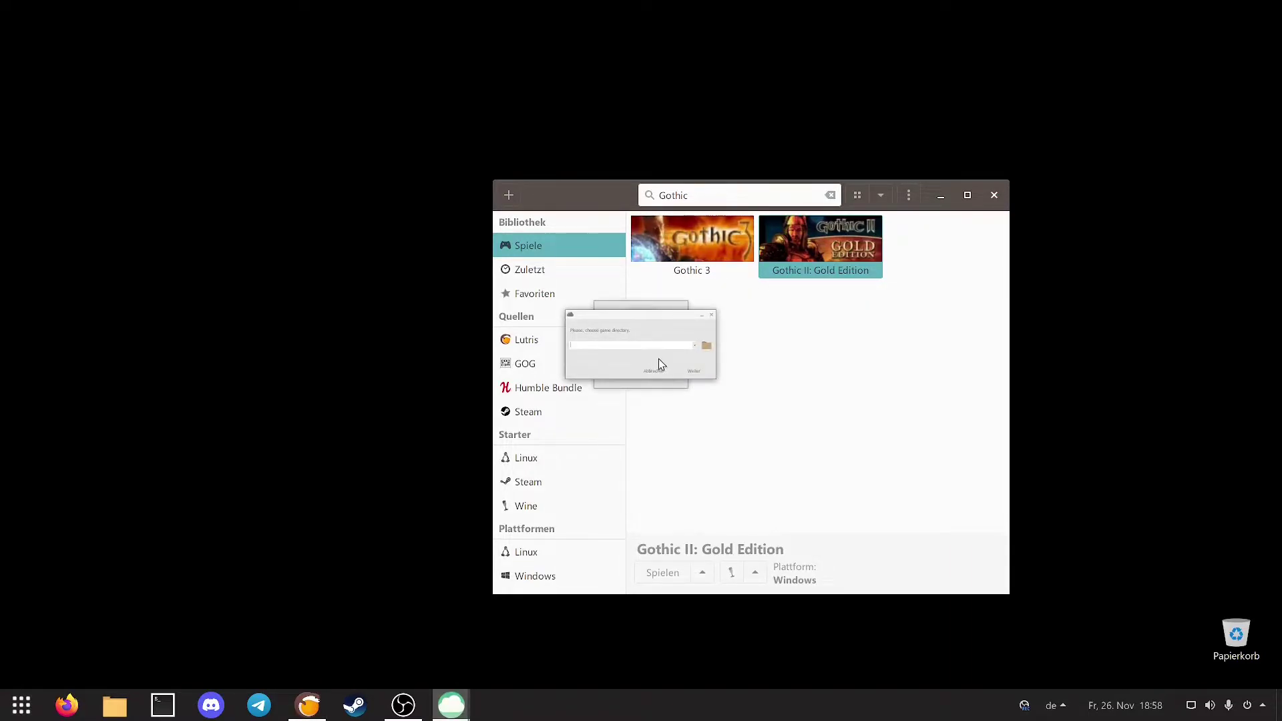
pyautogui.click(694, 371)
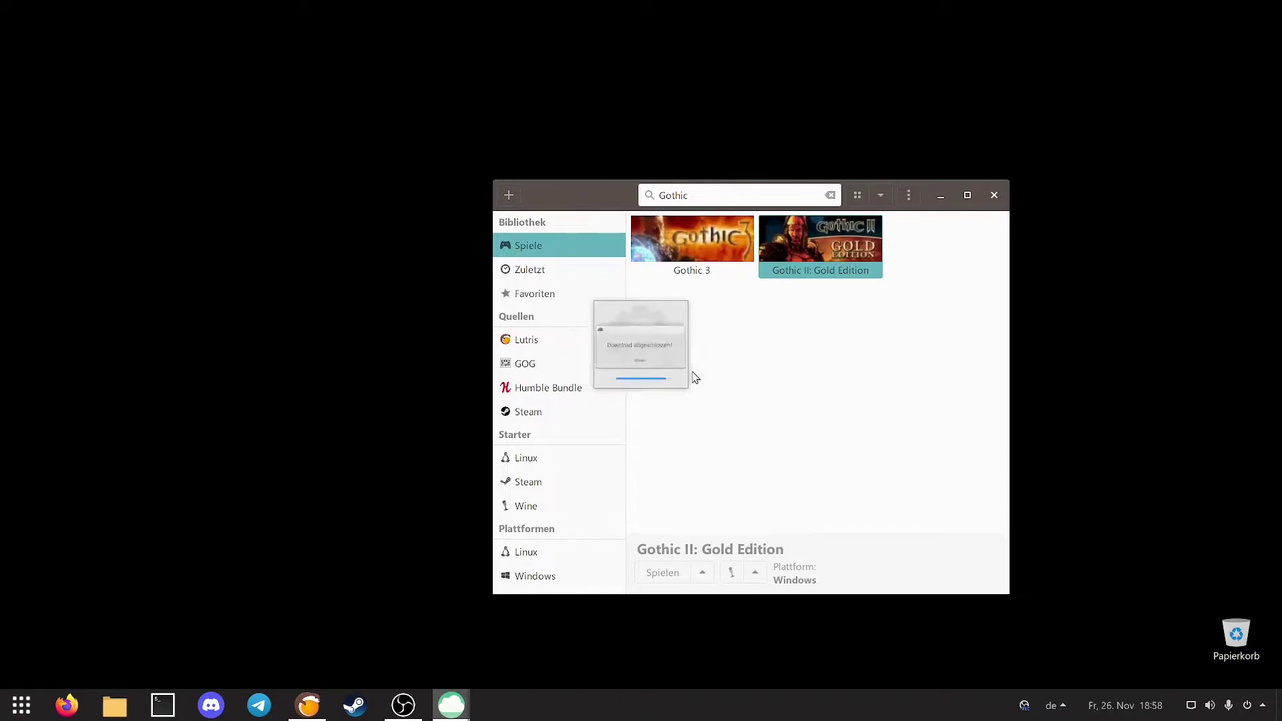
pyautogui.click(645, 359)
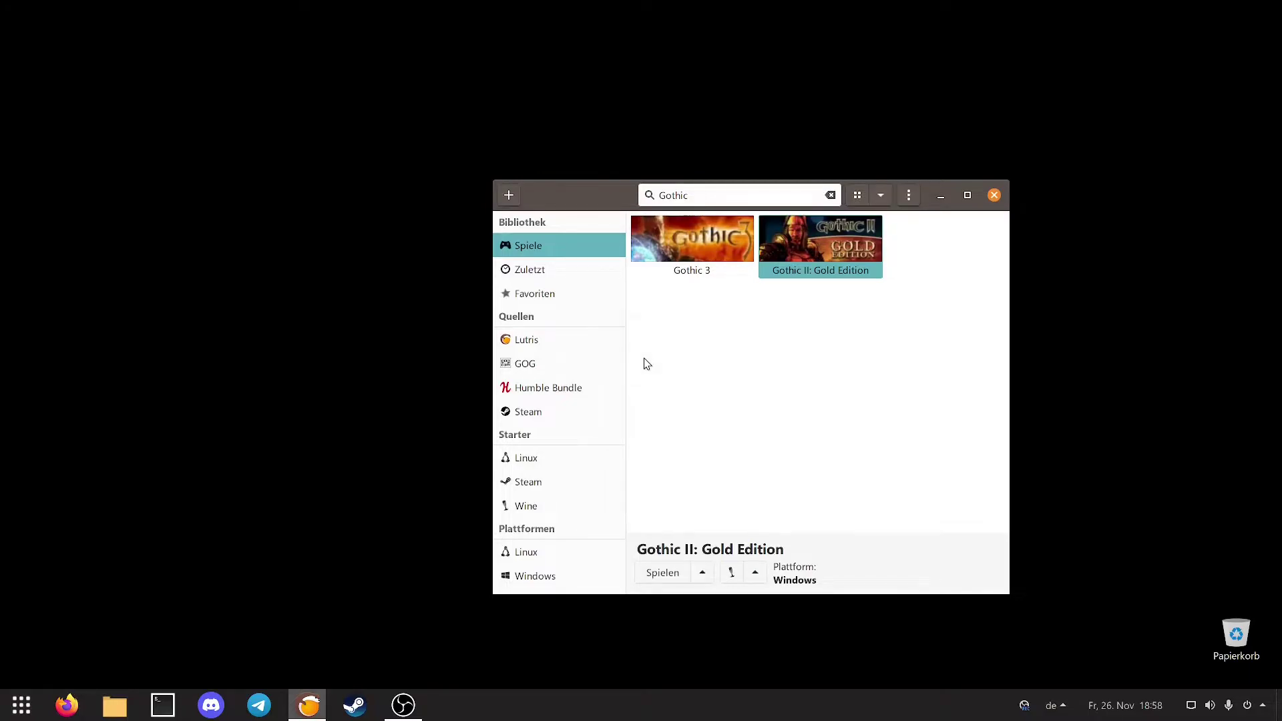
# Copy everything inside the Gothic2-GD3D11-17.7-dev12 folder in Downloads/Gothic 2 Lutris, using the file manager.
pyautogui.click(115, 705)
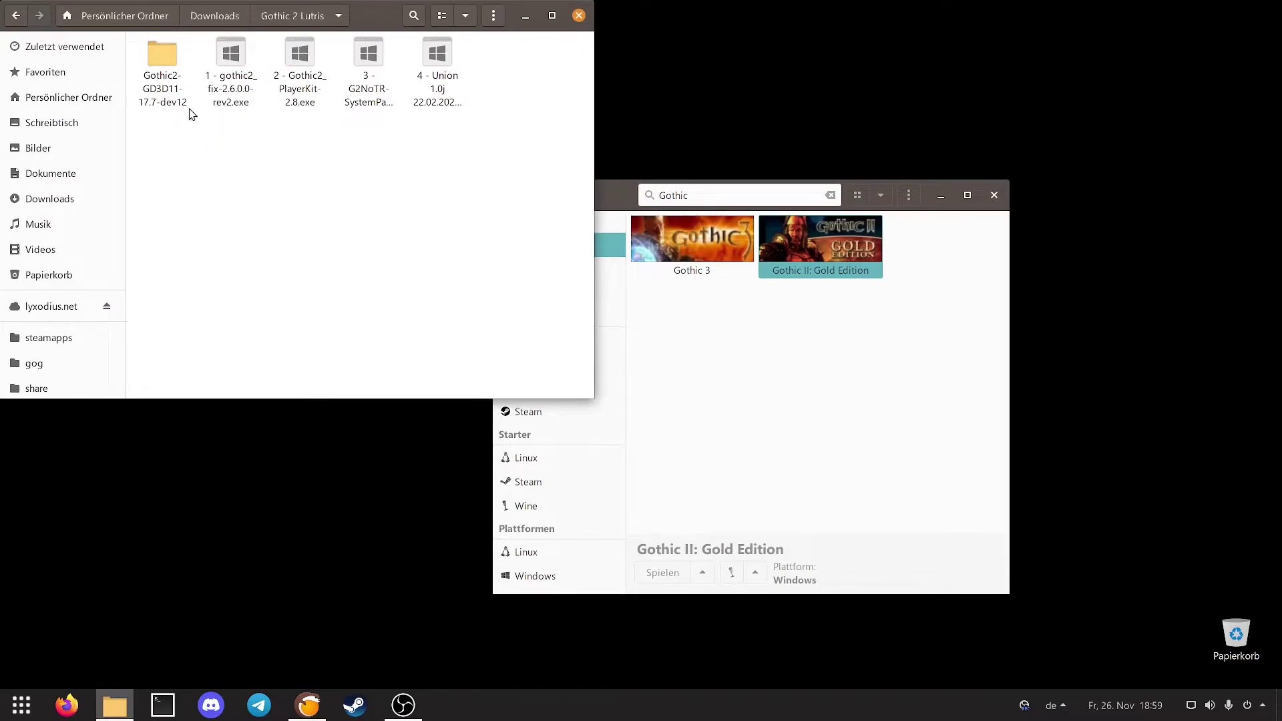
pyautogui.doubleClick(175, 93)
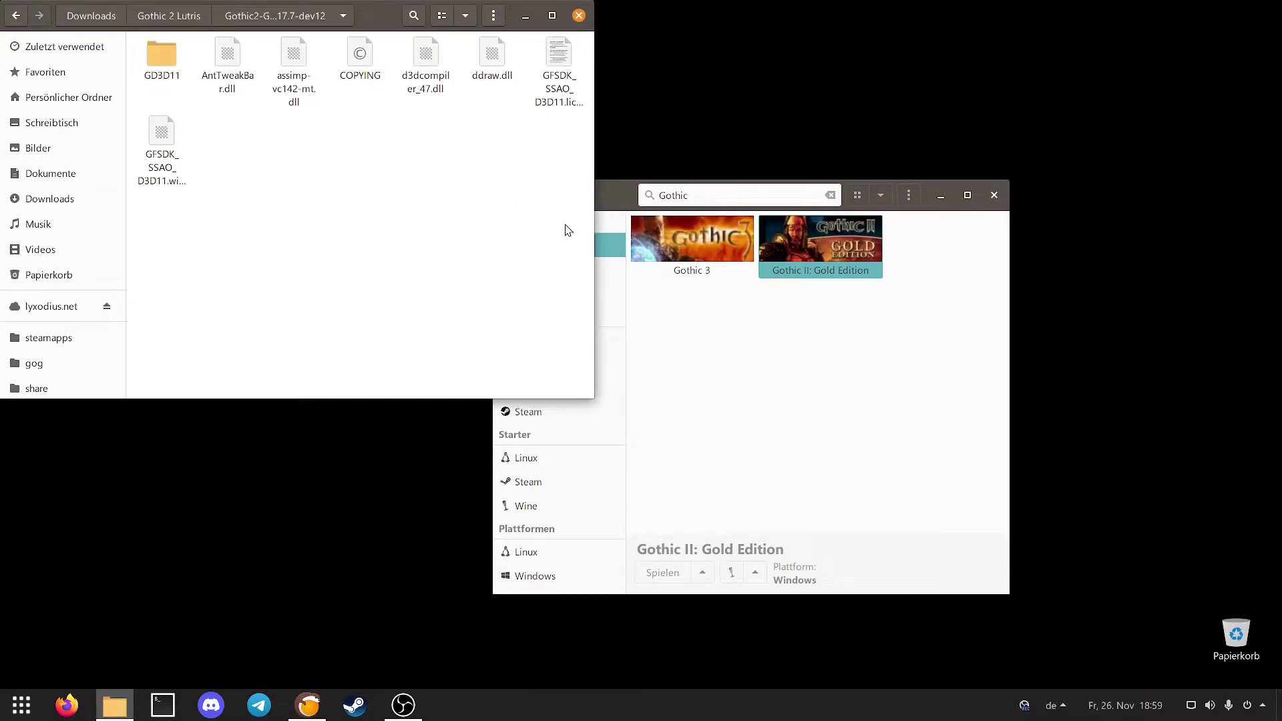
pyautogui.moveTo(565, 224); pyautogui.dragTo(163, 58)
pyautogui.rightClick(163, 60)
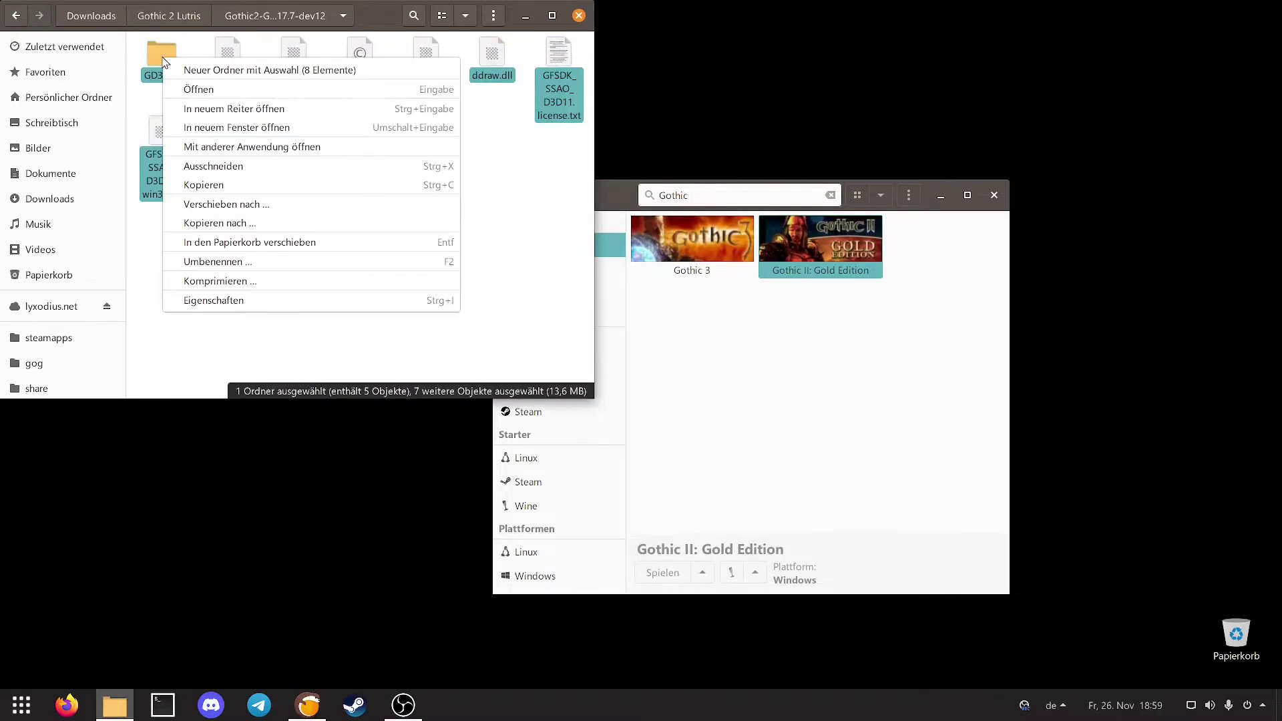
pyautogui.click(204, 184)
pyautogui.click(213, 179)
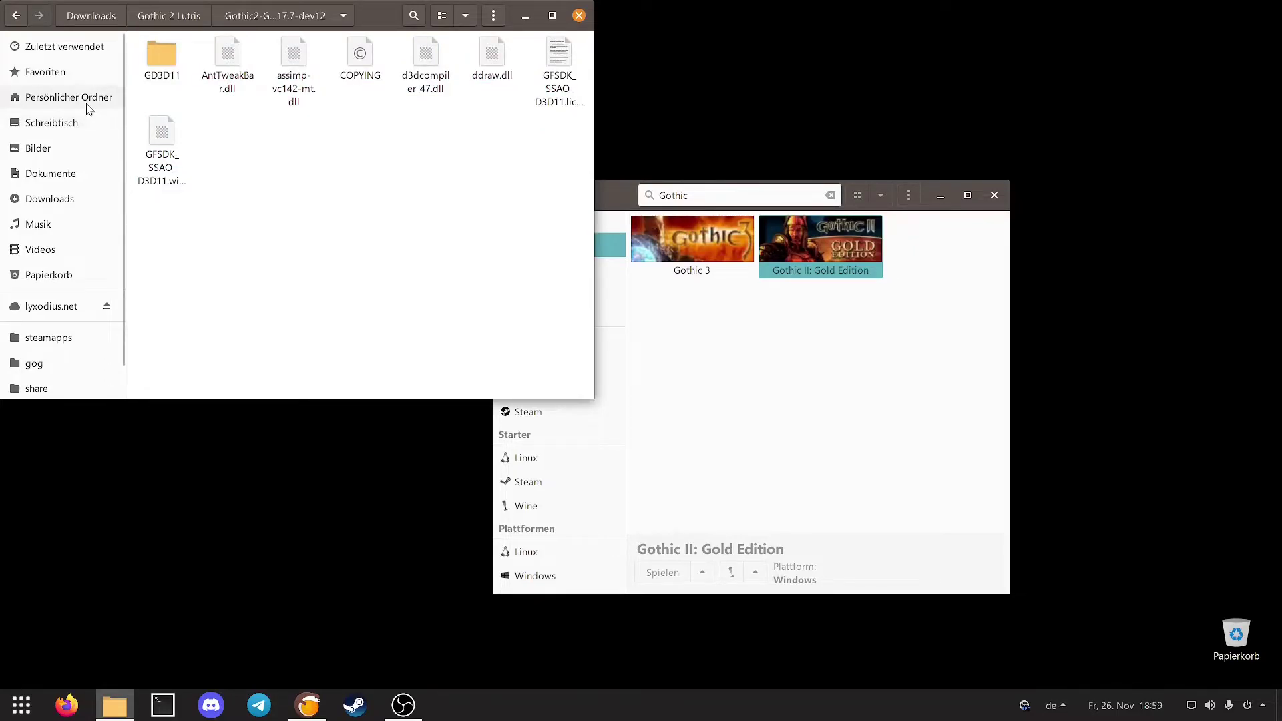
# Open the game folder gog/gothic-2/drive_c/GOG Games/Gothic 2 Gold in a separate file manager tab.
pyautogui.middleClick(34, 363)
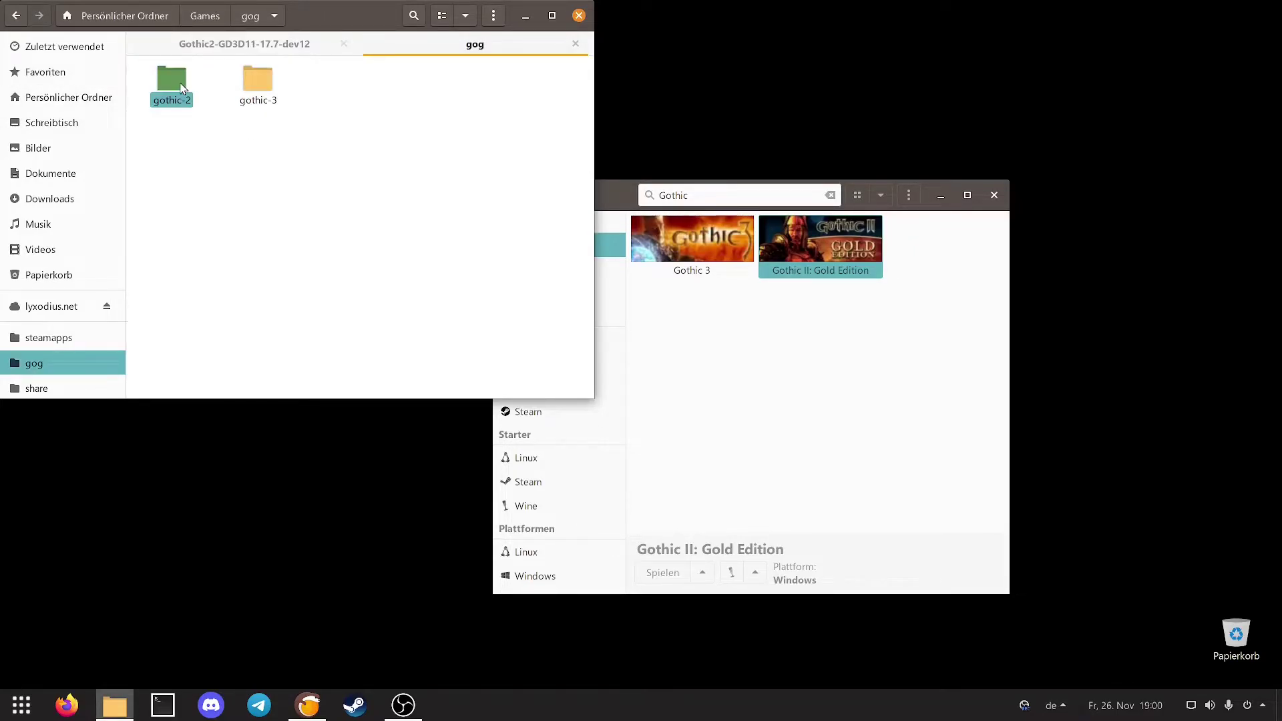
pyautogui.doubleClick(172, 80)
pyautogui.click(226, 84)
pyautogui.doubleClick(229, 85)
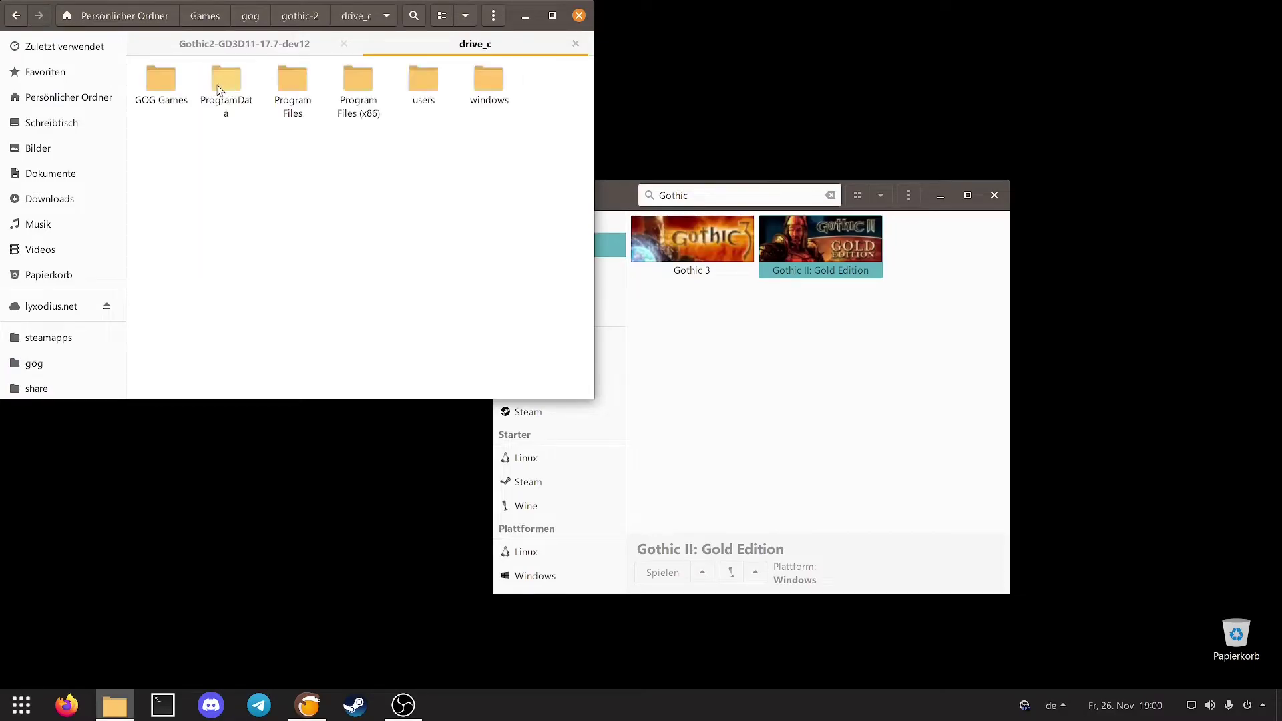
pyautogui.doubleClick(171, 91)
pyautogui.doubleClick(178, 81)
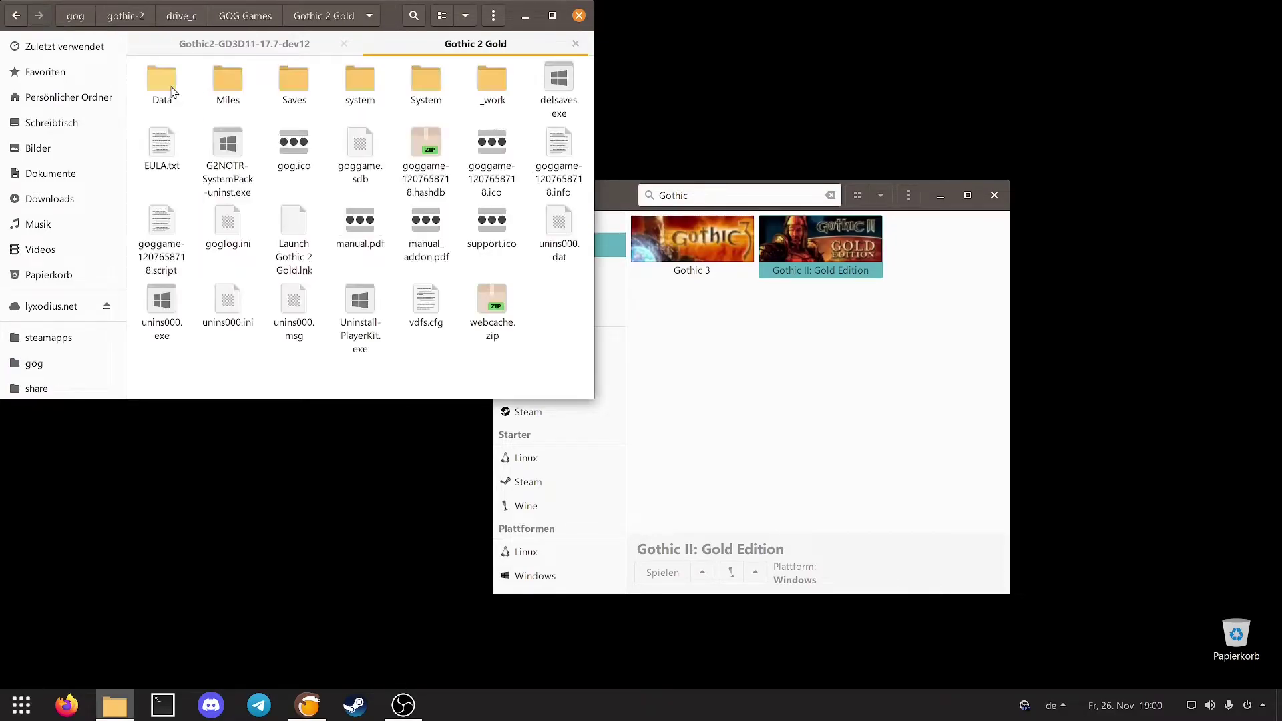
# Move the lowercase "system" folder in Gothic 2 Gold to the trash and empty the trash.
pyautogui.rightClick(370, 97)
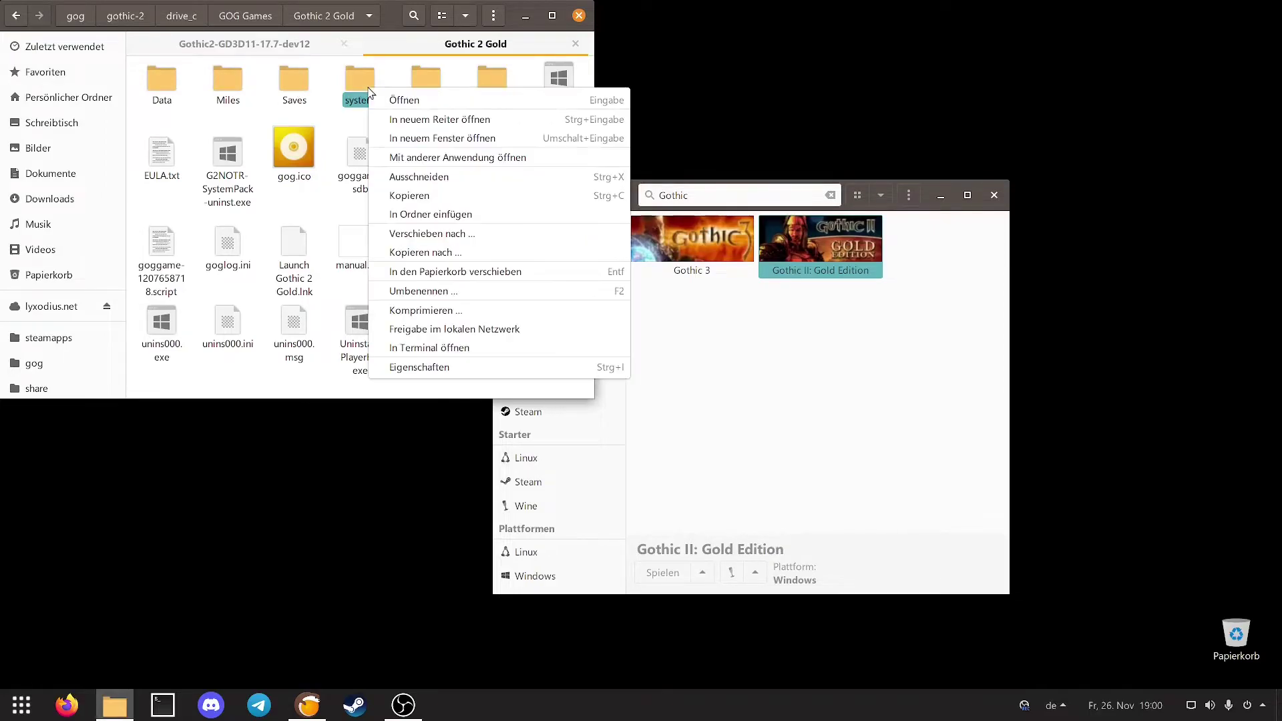
pyautogui.click(418, 272)
pyautogui.rightClick(1255, 653)
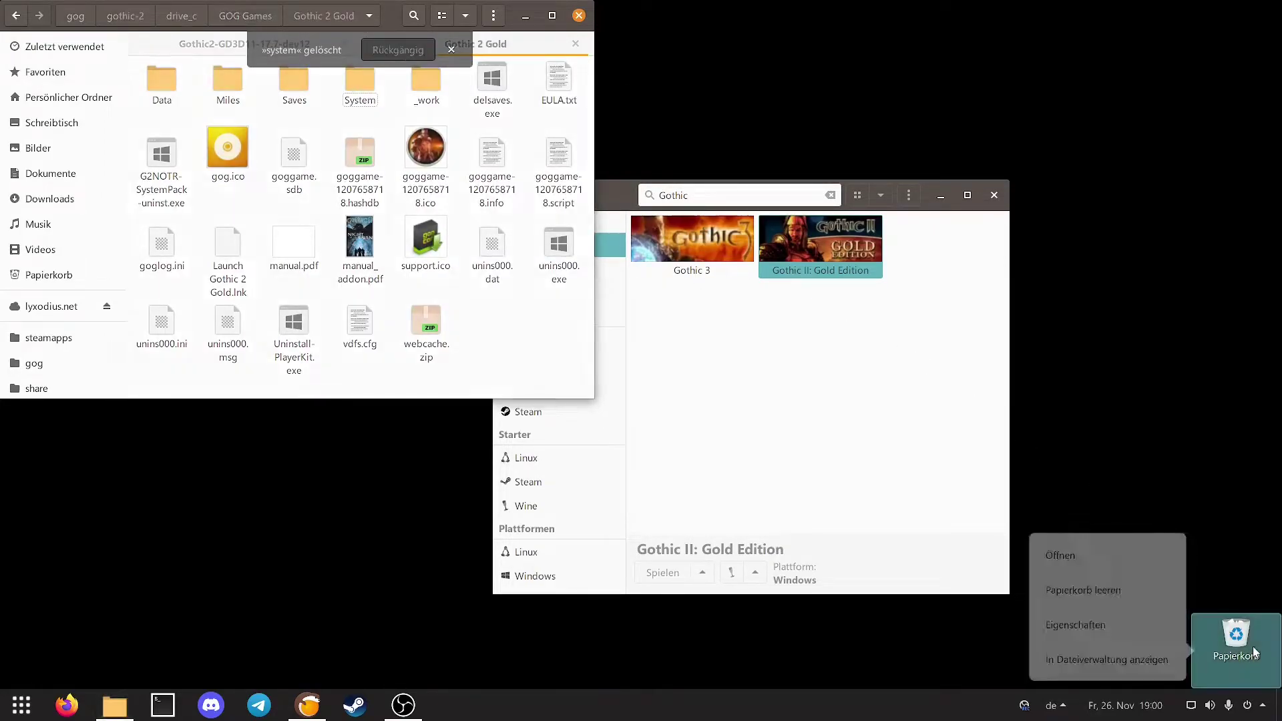
pyautogui.click(1135, 596)
pyautogui.click(761, 400)
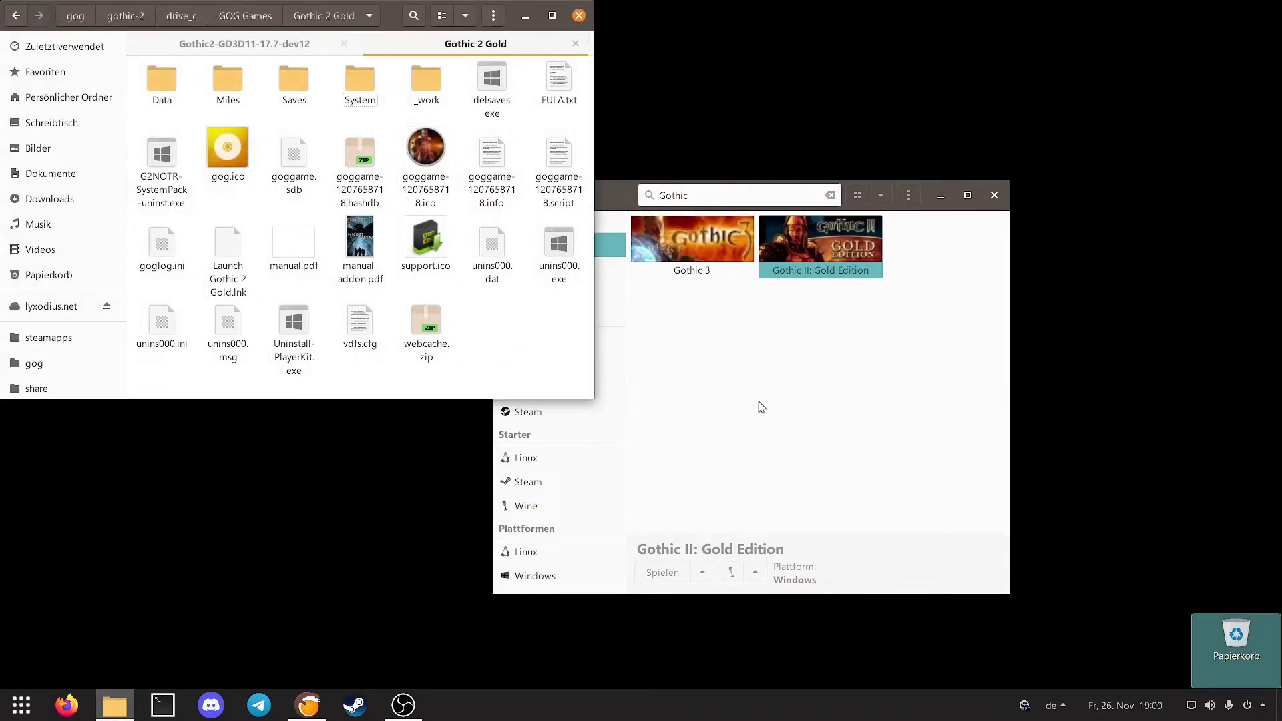
# Paste the copied GD3D11 files into the capitalised System folder of Gothic 2 Gold.
pyautogui.doubleClick(369, 83)
pyautogui.rightClick(382, 364)
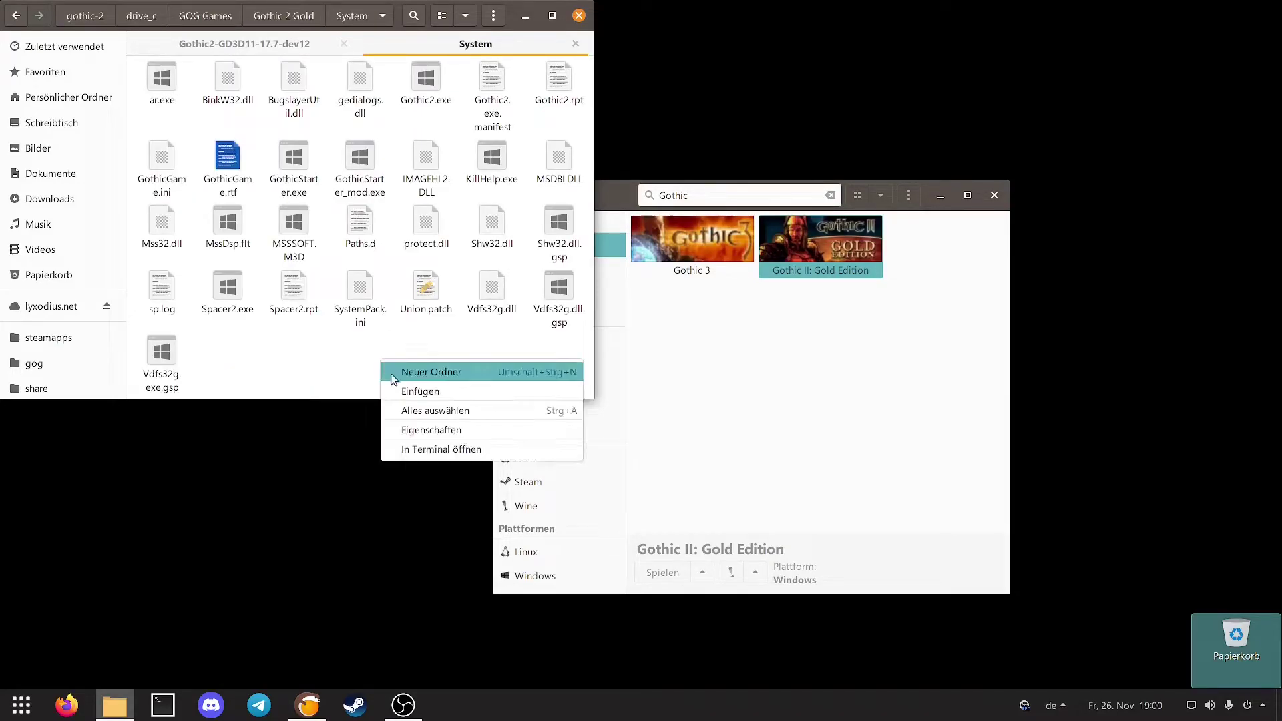
pyautogui.click(420, 391)
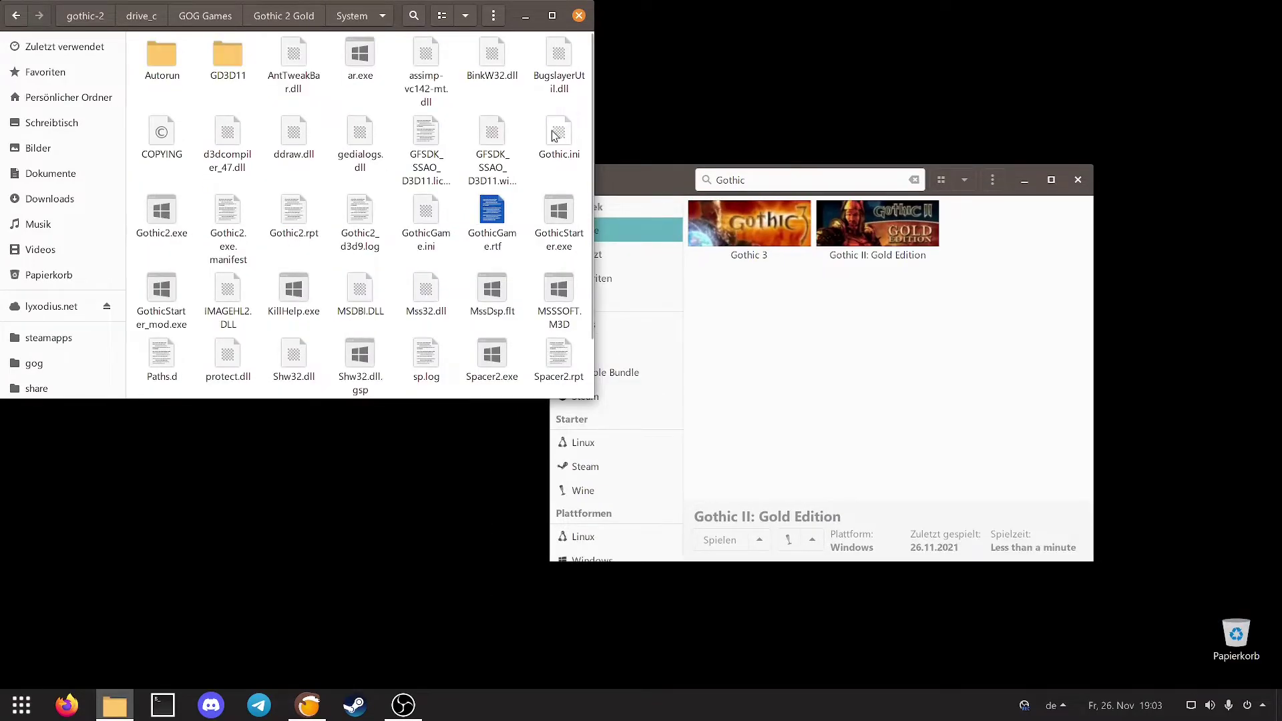
# Open Gothic.ini from the System folder and set extendedMenu to 1 in its INTERNAL section.
pyautogui.doubleClick(554, 136)
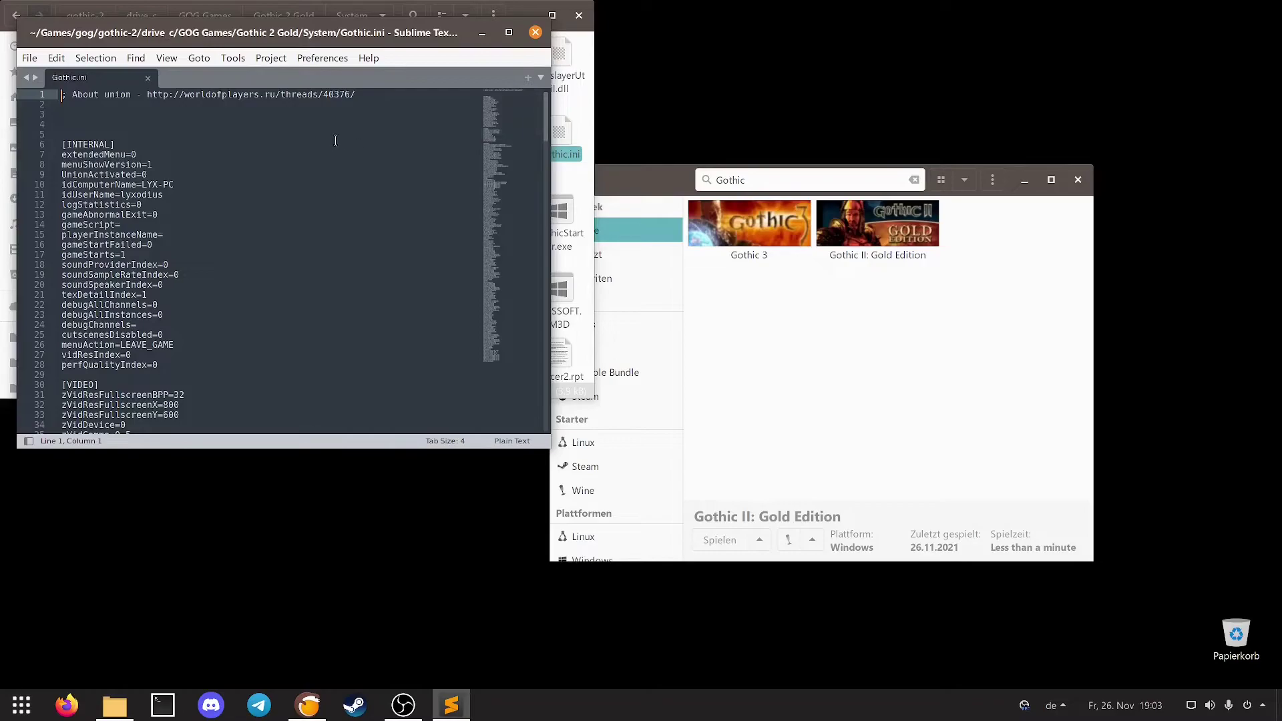
pyautogui.click(215, 154)
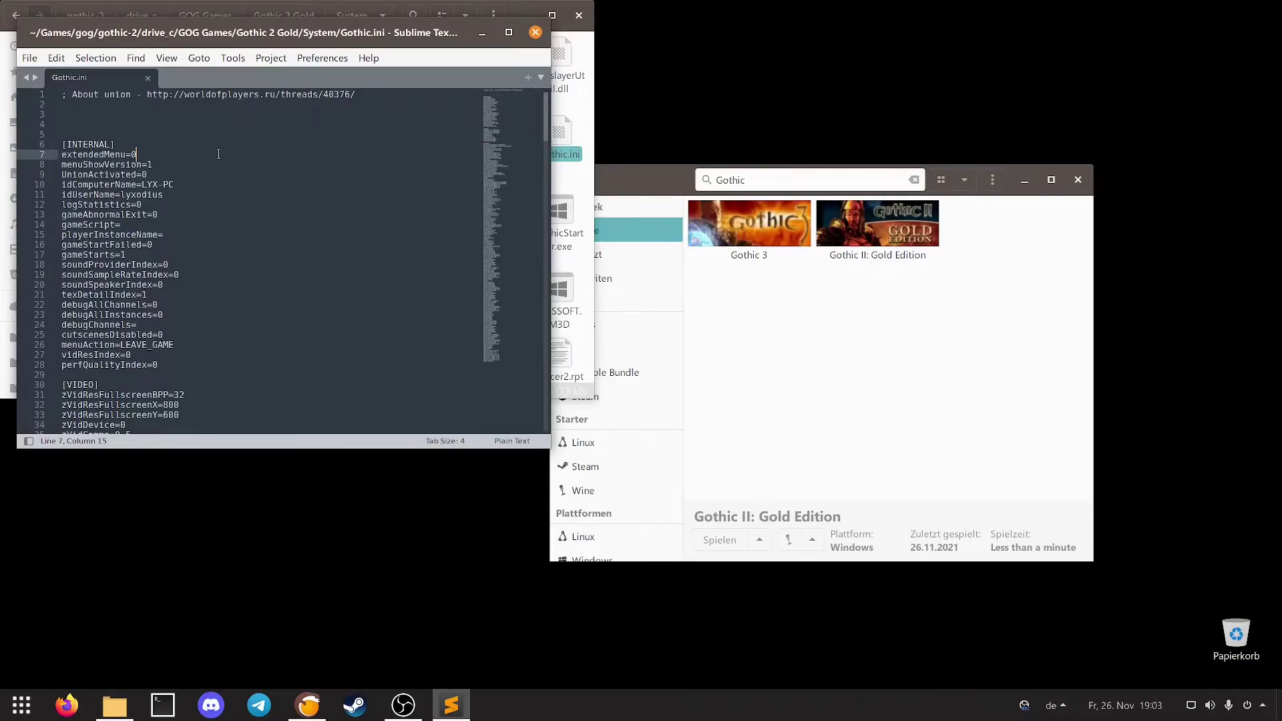
pyautogui.press('BackSpace')
pyautogui.write('1')
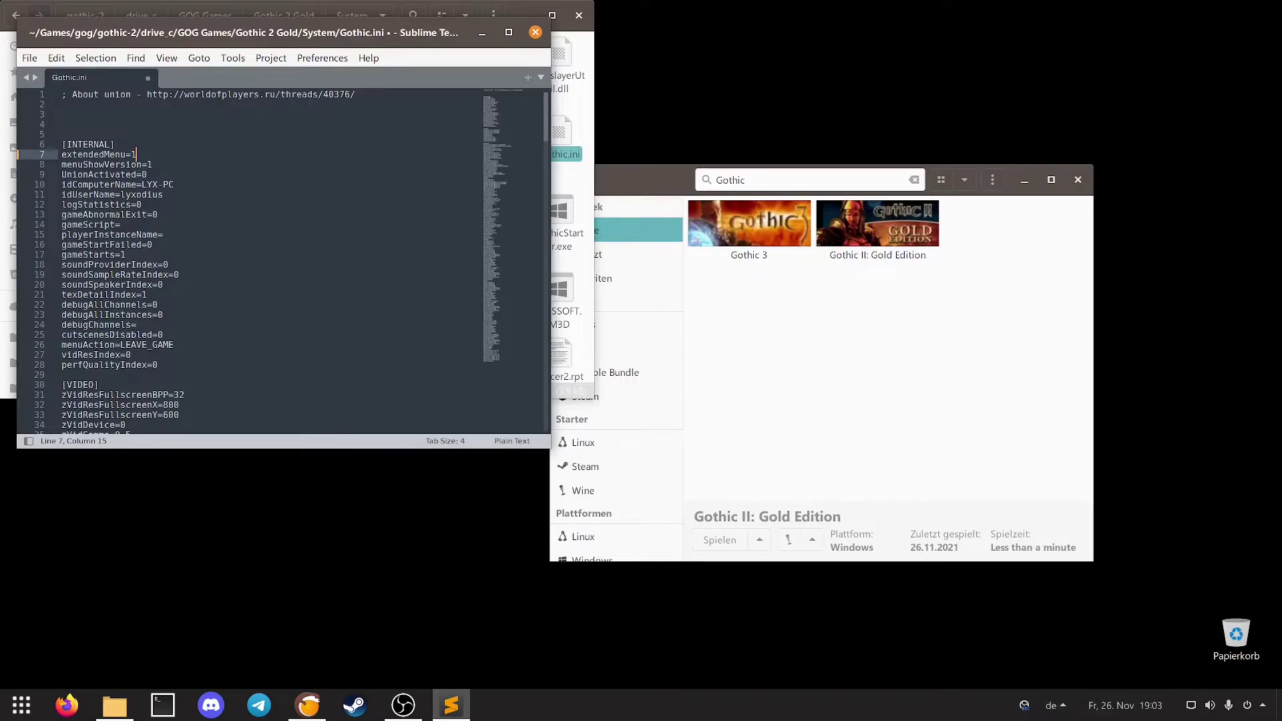
# Set zVidResFullscreenX to 3840 and zVidResFullscreenY to 2160, then save Gothic.ini and close the editor and file manager.
pyautogui.scroll(-4, 234, 170)
pyautogui.doubleClick(186, 286)
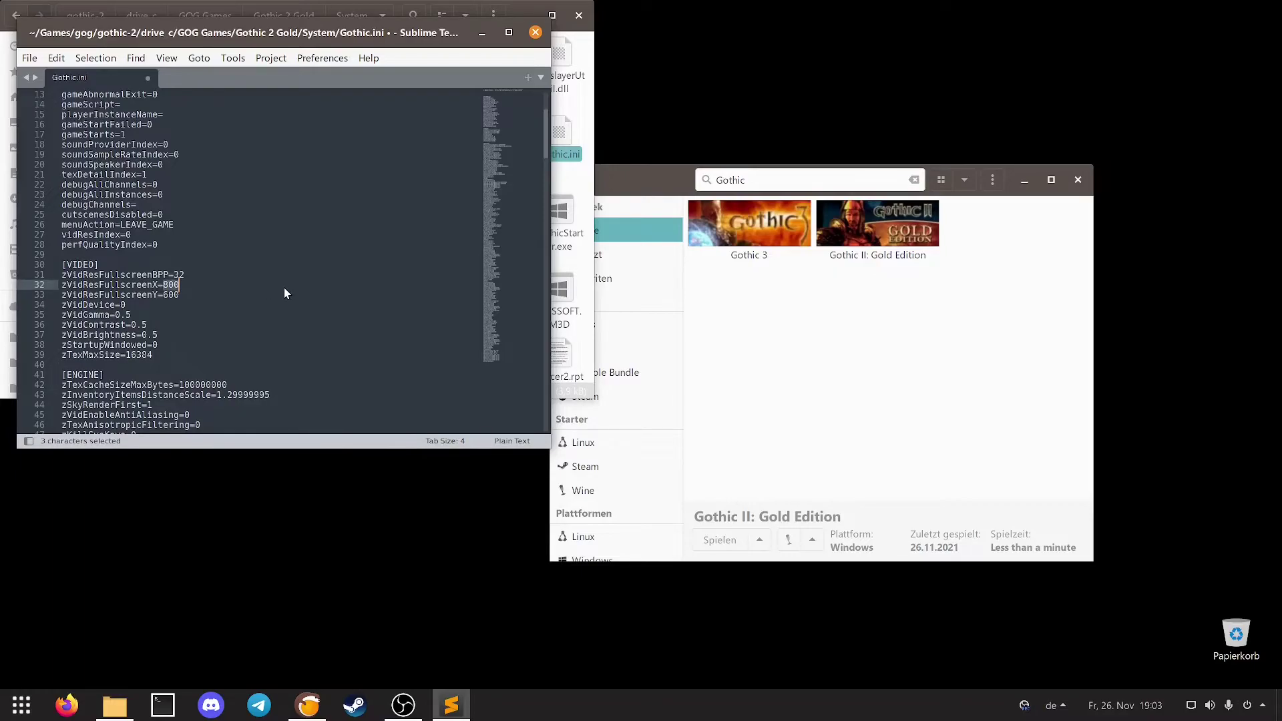
pyautogui.write('3')
pyautogui.press('Down')
pyautogui.press('BackSpace')
pyautogui.press('BackSpace')
pyautogui.press('BackSpace')
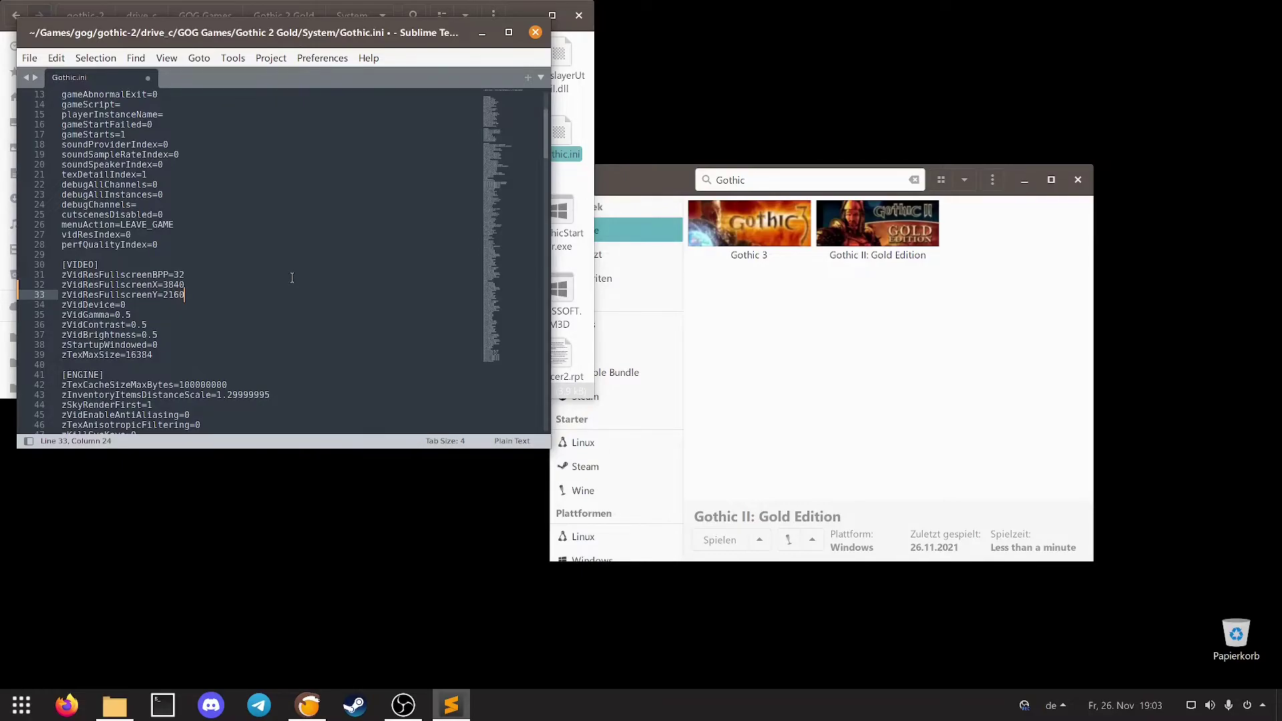
pyautogui.hotkey('ctrl', 's')
pyautogui.click(535, 33)
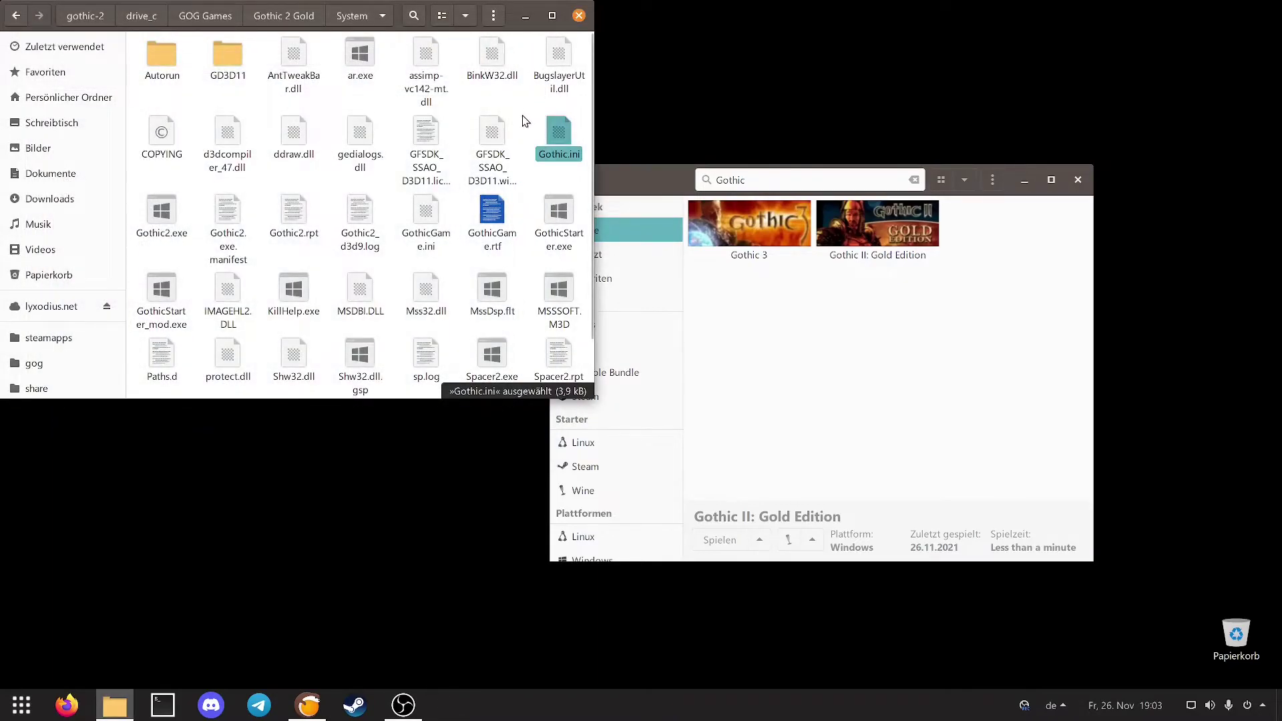
pyautogui.click(524, 121)
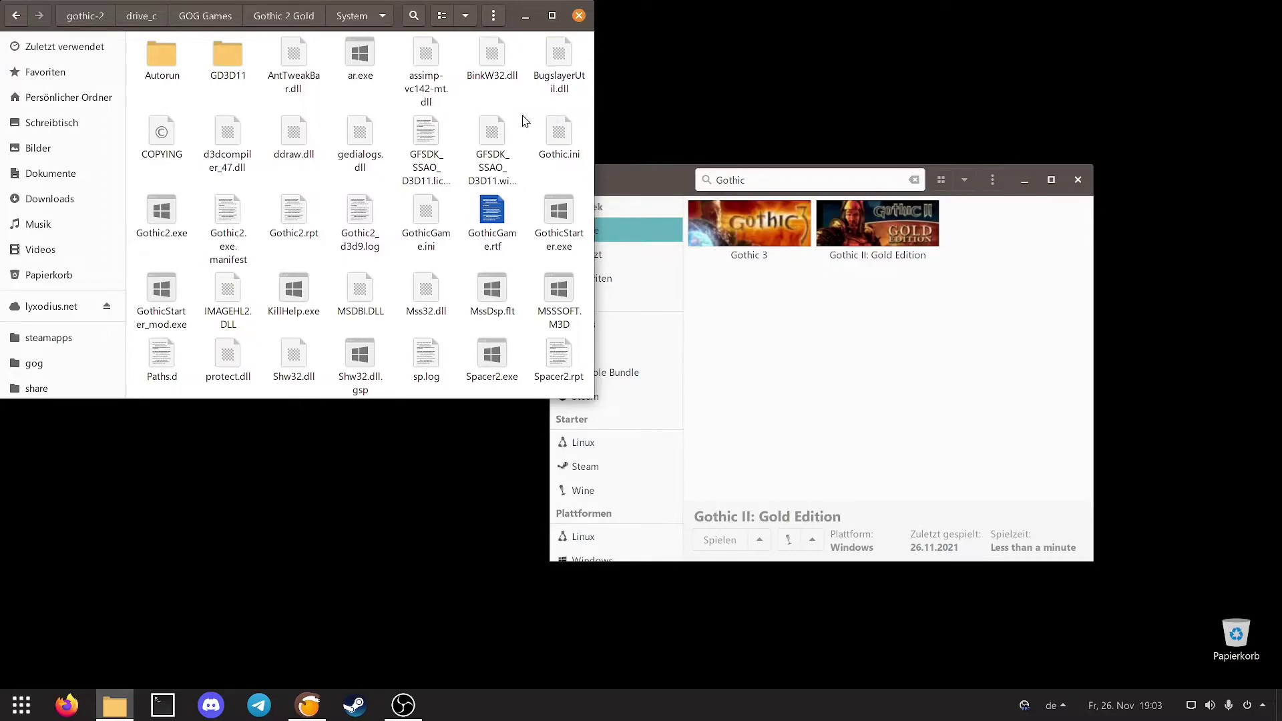
pyautogui.click(579, 15)
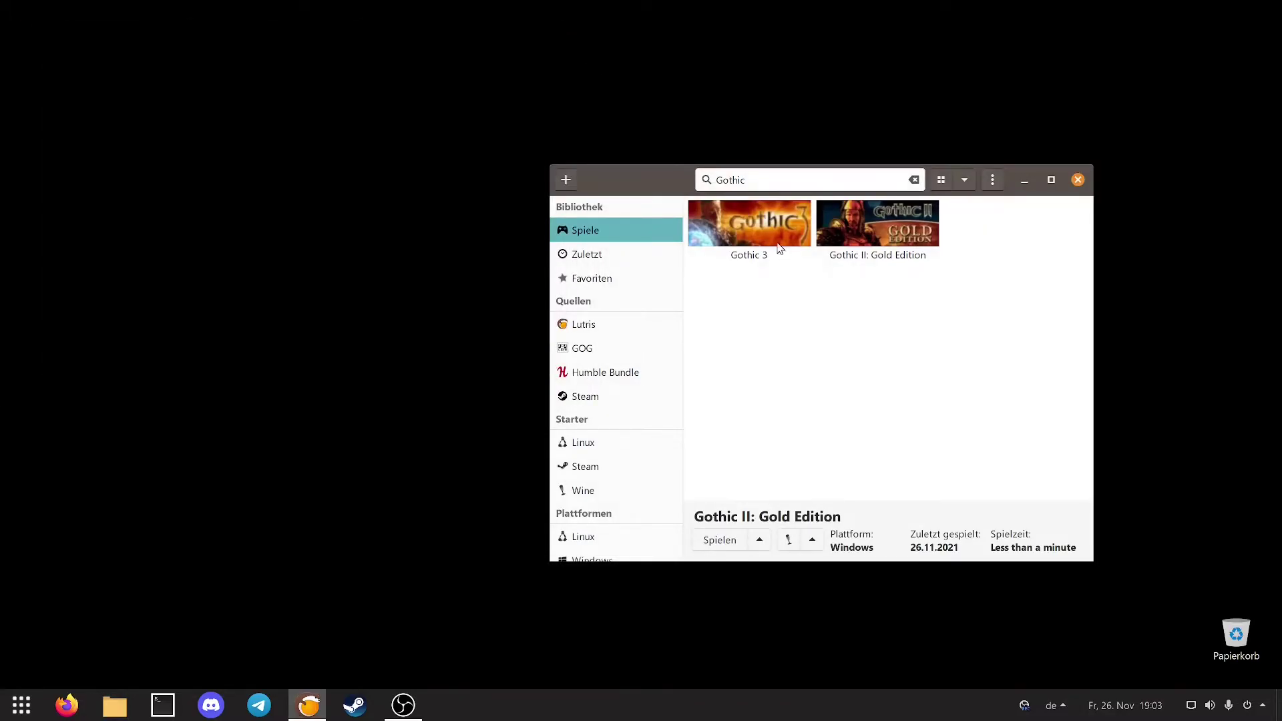
# Launch Gothic II: Gold Edition from Lutris, declining to shut down at the Union plugin error, and start a new game.
pyautogui.click(860, 242)
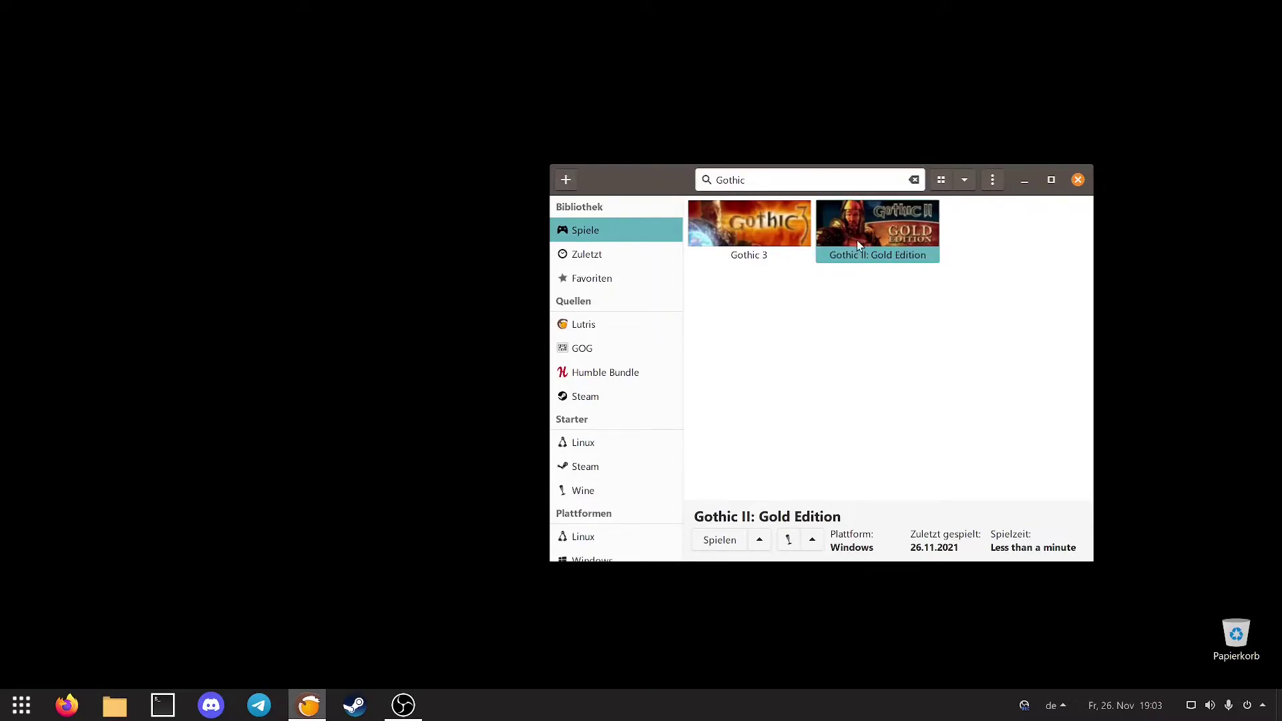
pyautogui.click(733, 540)
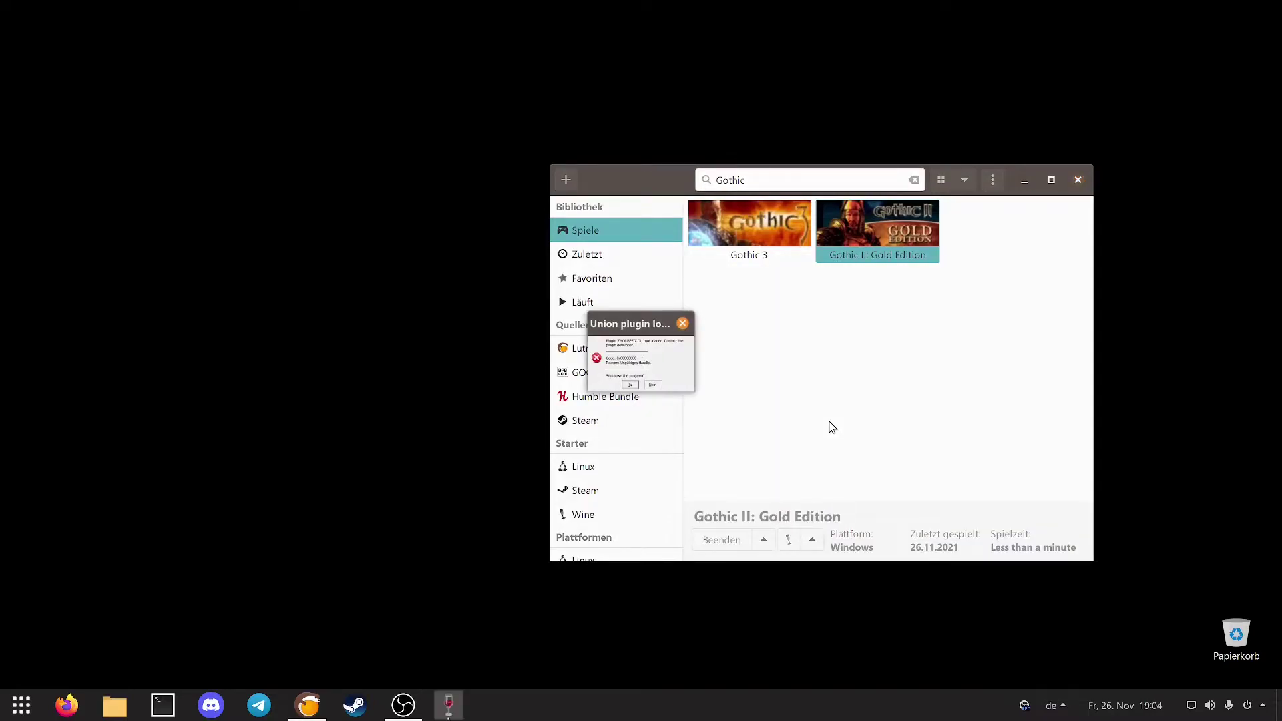
pyautogui.click(653, 385)
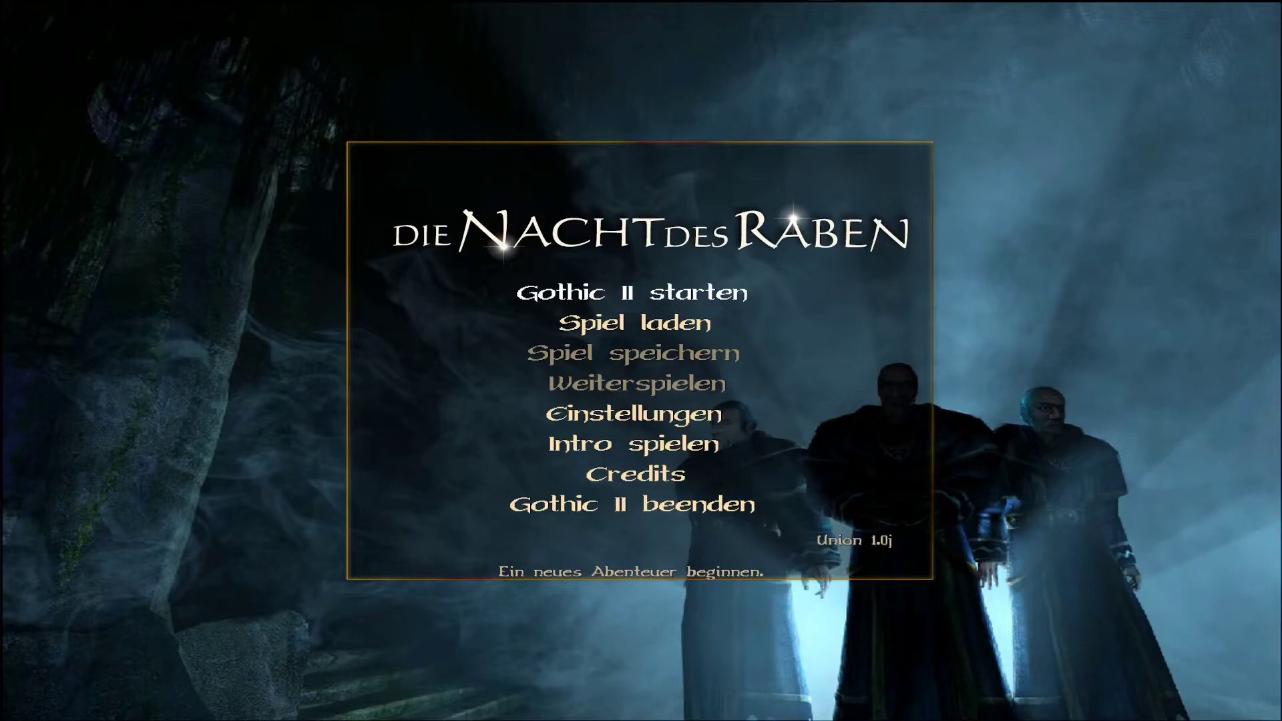
pyautogui.press('Return')
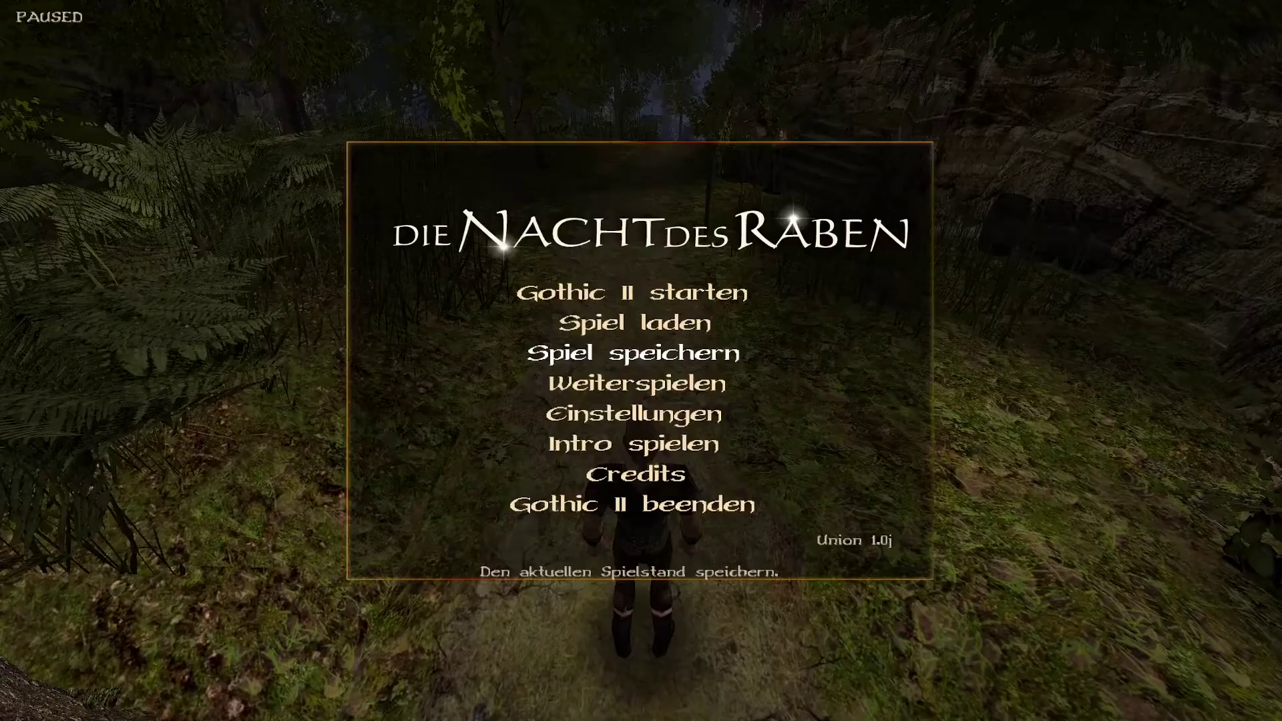
# Open the graphics settings from the game's Einstellungen and raise Modell Details to the maximum.
pyautogui.press('Down')
pyautogui.press('Down')
pyautogui.press('Return')
pyautogui.press('Down')
pyautogui.press('Return')
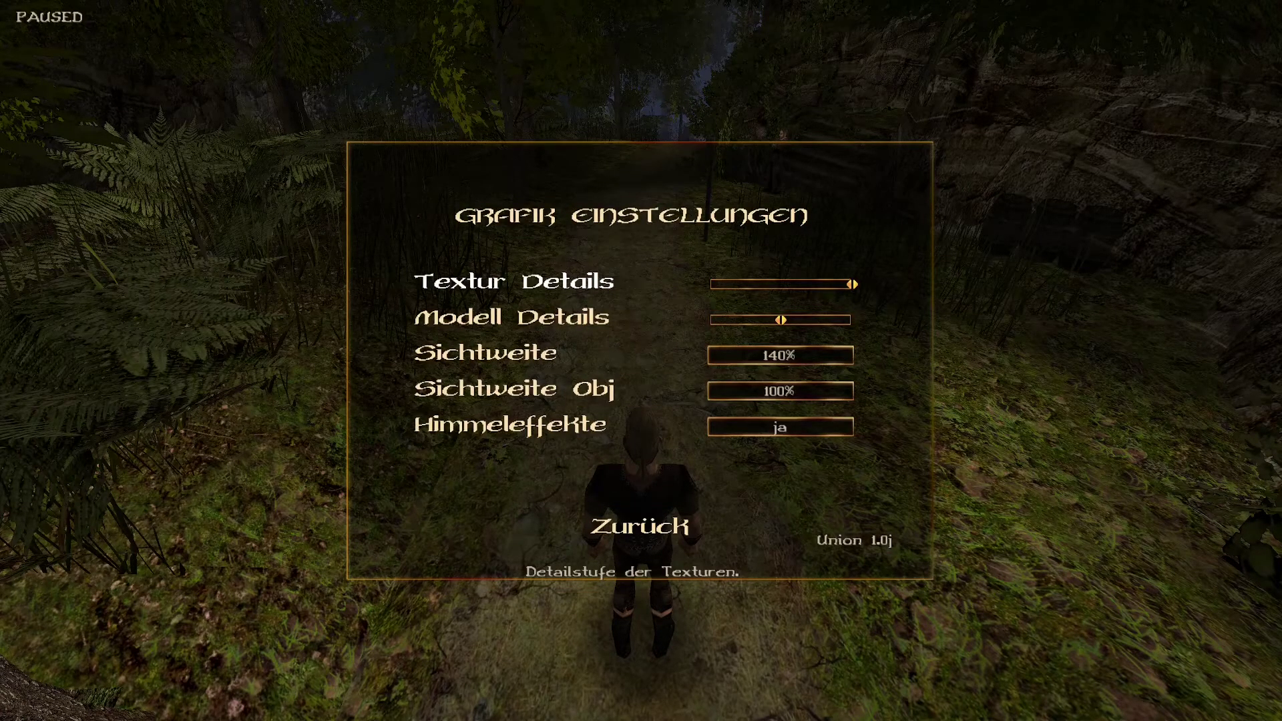
pyautogui.press('Down')
pyautogui.press('Right')
pyautogui.press('Right')
pyautogui.press('Right')
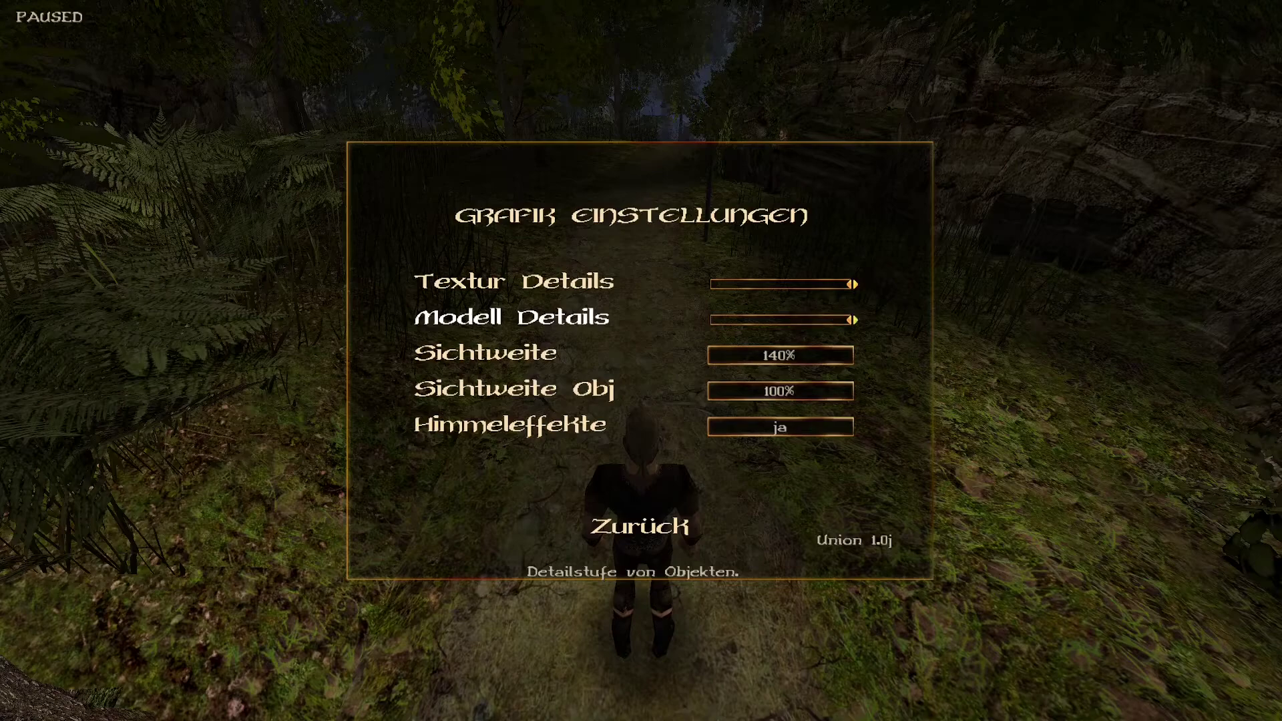
# Set the Sichtweite in the graphics settings to 300%.
pyautogui.press('Down')
pyautogui.press('Right')
pyautogui.press('Right')
pyautogui.press('Right')
pyautogui.press('Right')
pyautogui.press('Right')
pyautogui.press('Right')
pyautogui.press('Right')
pyautogui.press('Right')
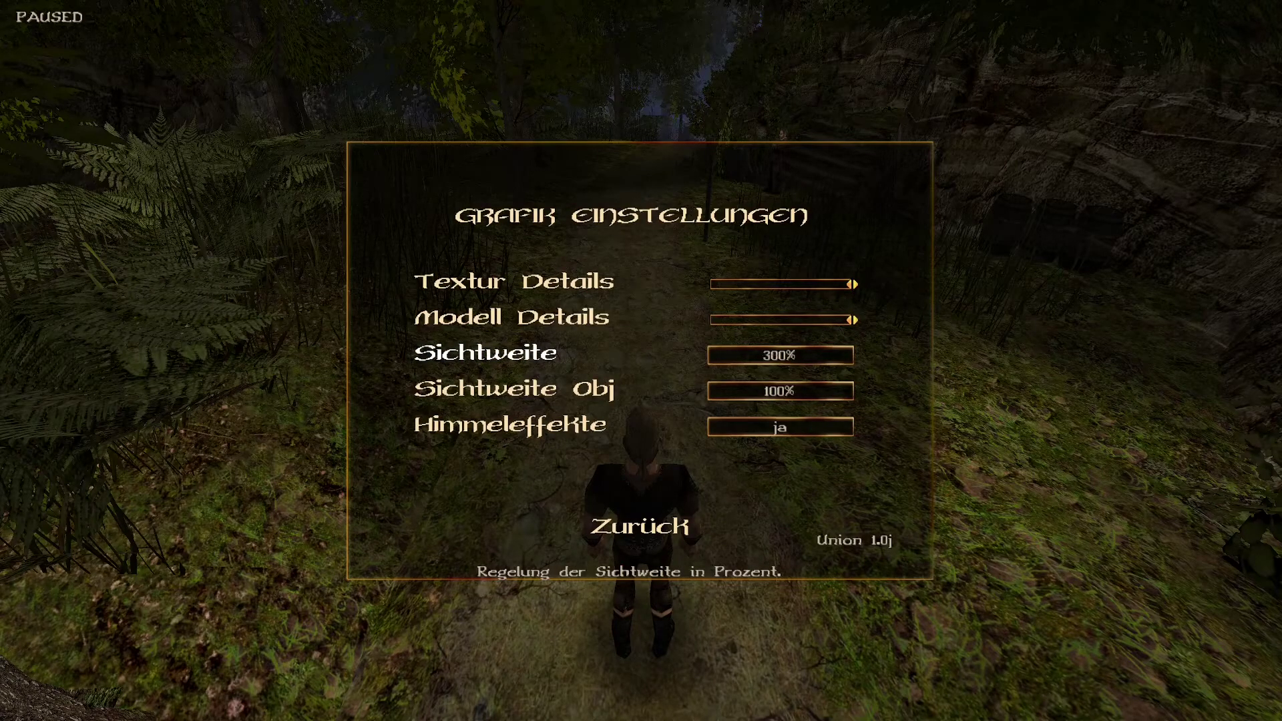
# Set Sichtweite Obj to 300% and leave the settings.
pyautogui.press('Down')
pyautogui.press('Right')
pyautogui.press('Right')
pyautogui.press('Right')
pyautogui.press('Right')
pyautogui.press('Right')
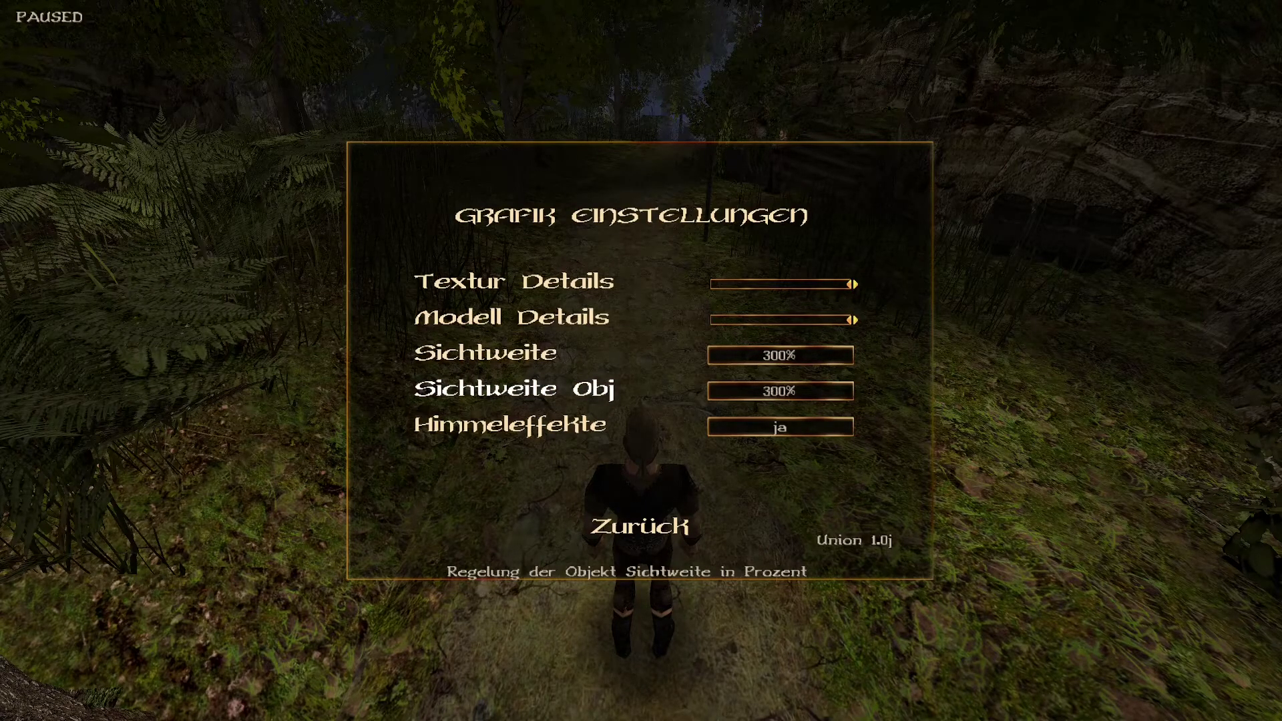
pyautogui.press('Escape')
pyautogui.press('Escape')
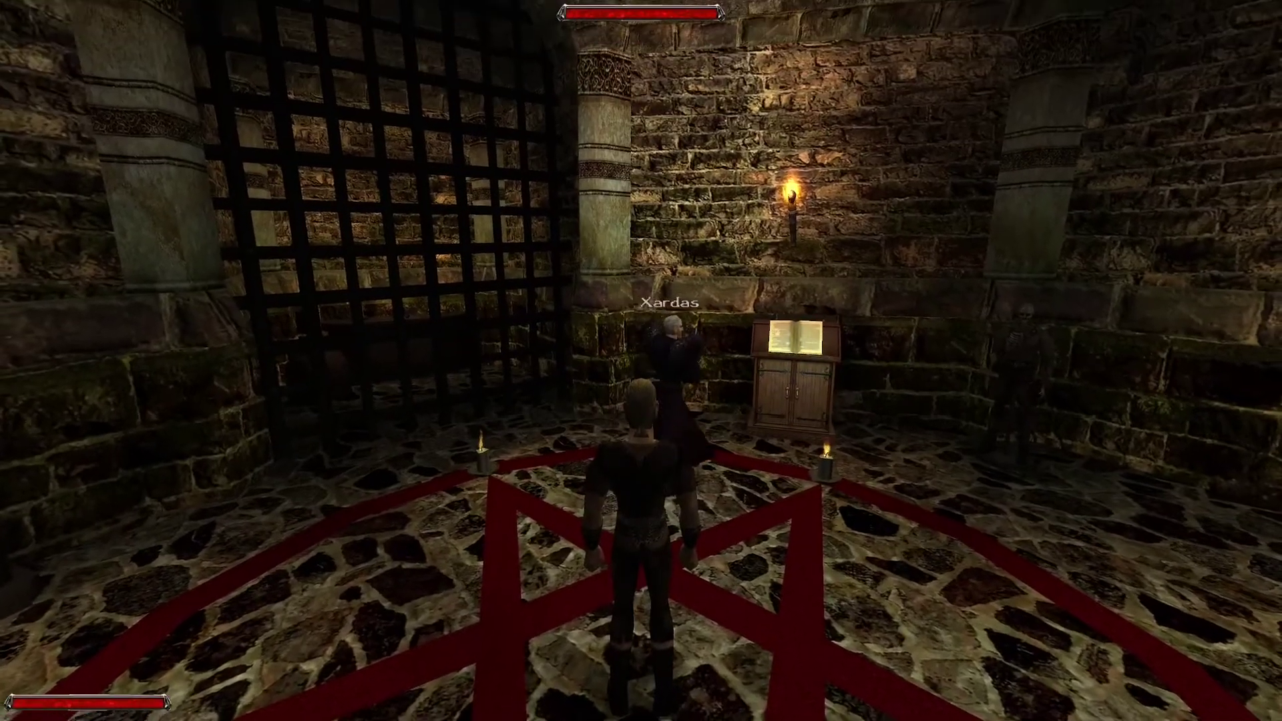
# Save the current game in slot 1.
pyautogui.press('Escape')
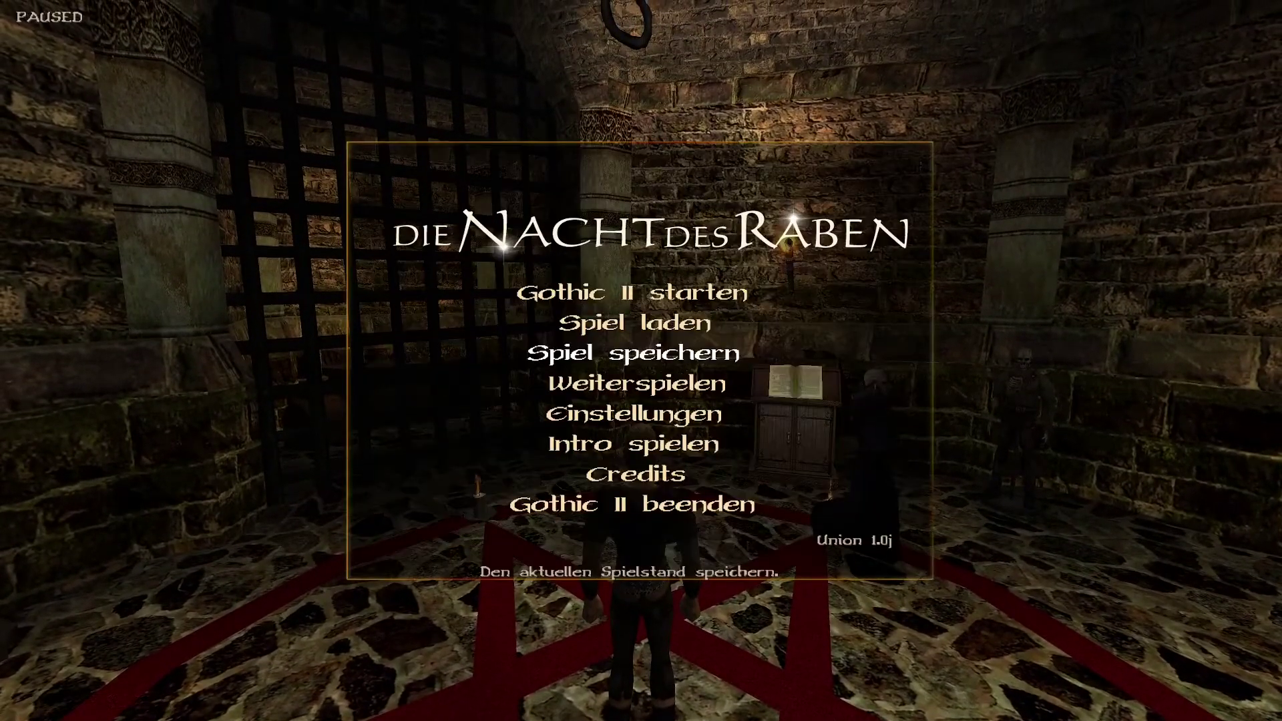
pyautogui.press('Return')
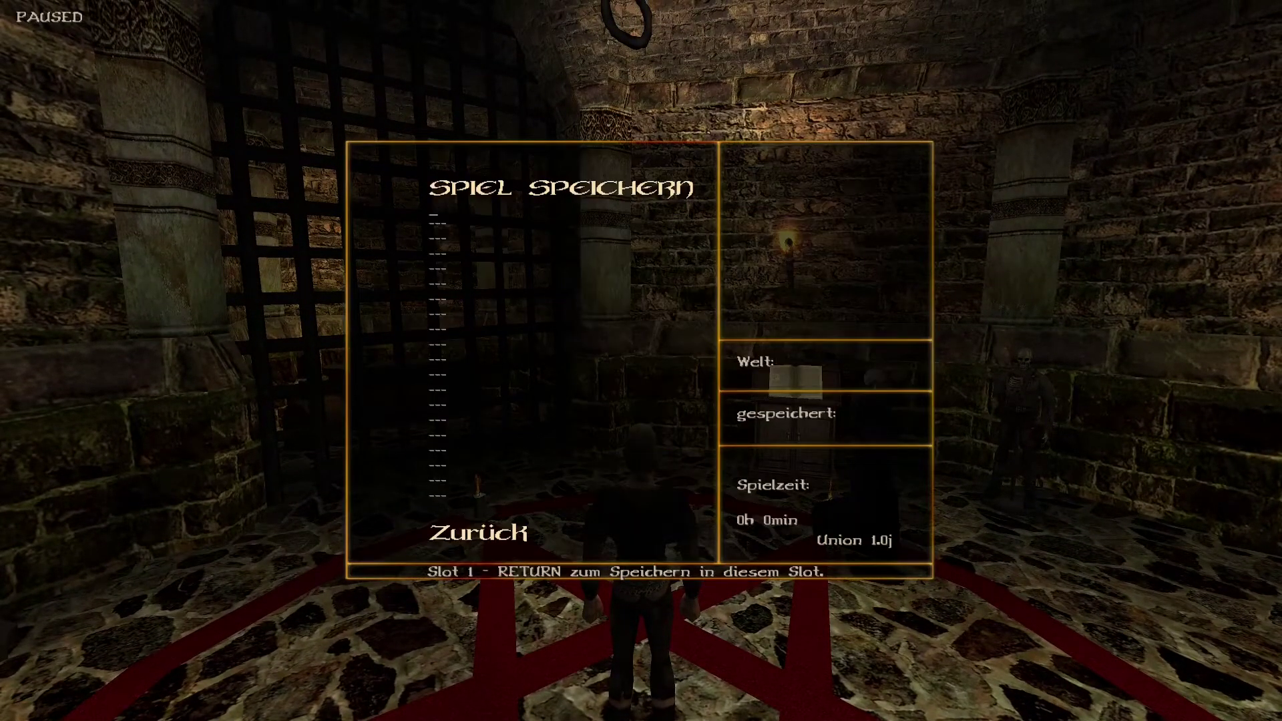
pyautogui.press('Return')
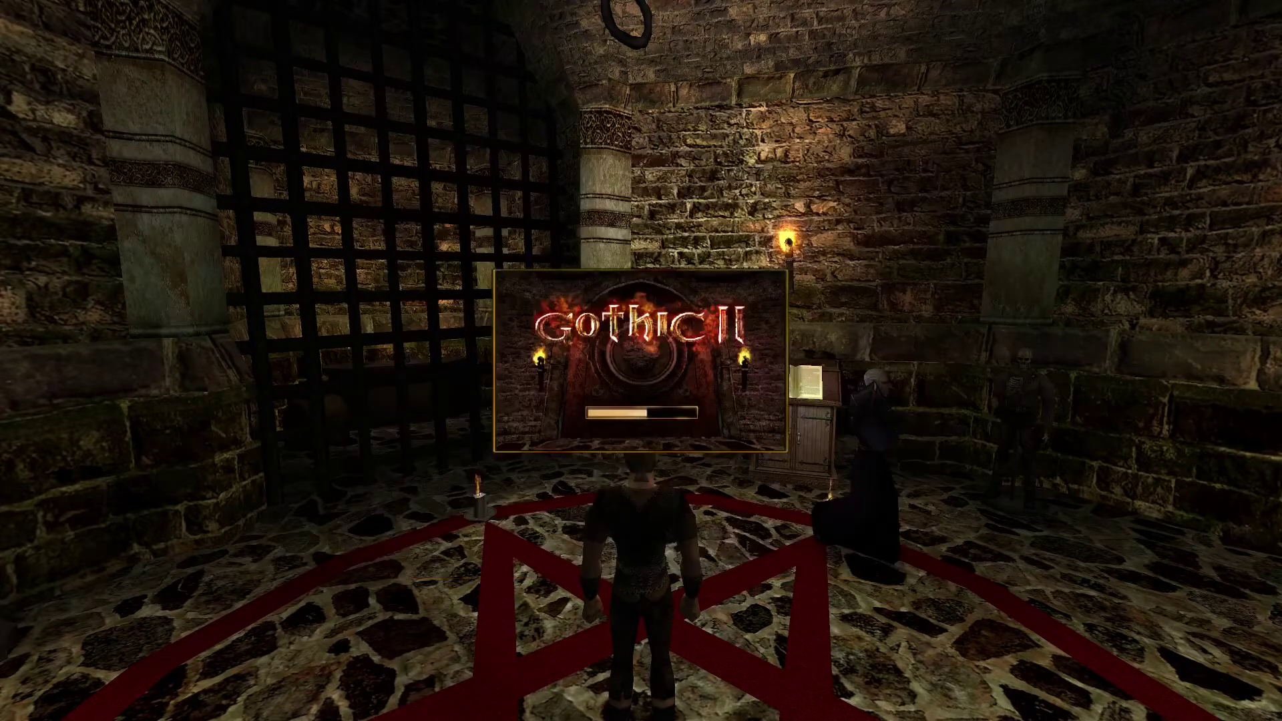
# Walk the character to the Buchkommode near the wall, read its open book and turn back into the room.
pyautogui.press('Right')
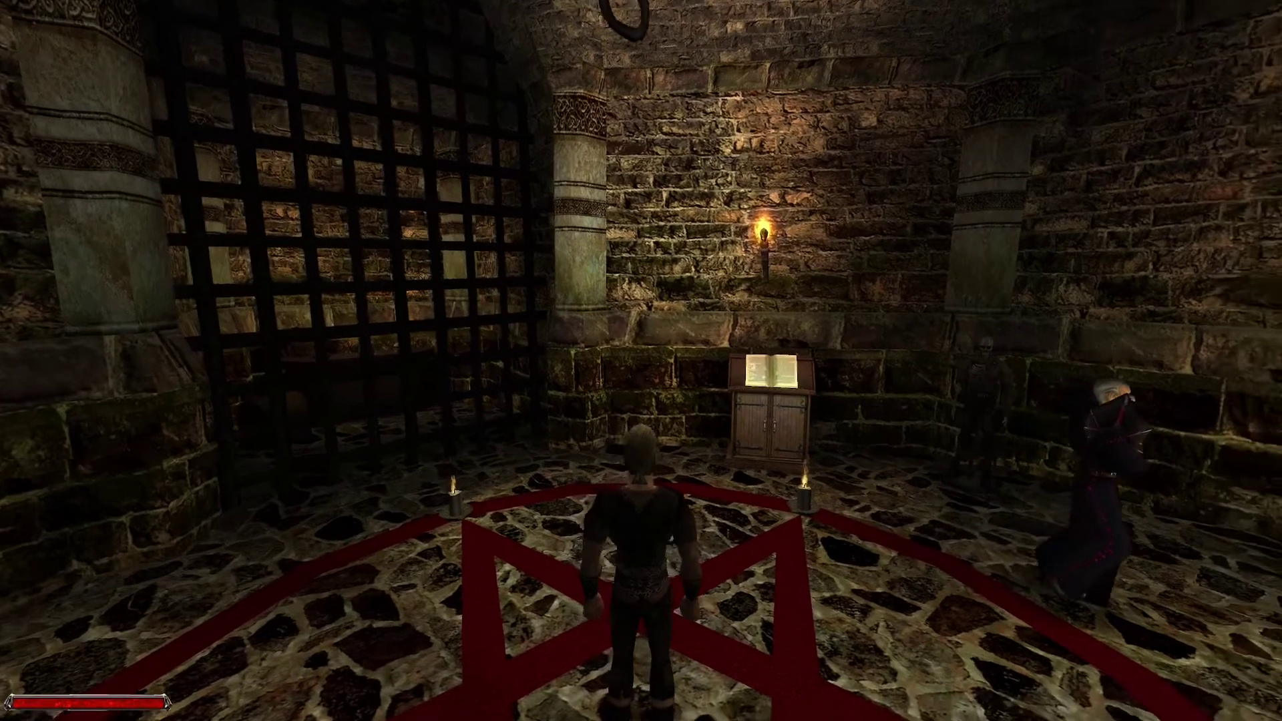
pyautogui.press('Left')
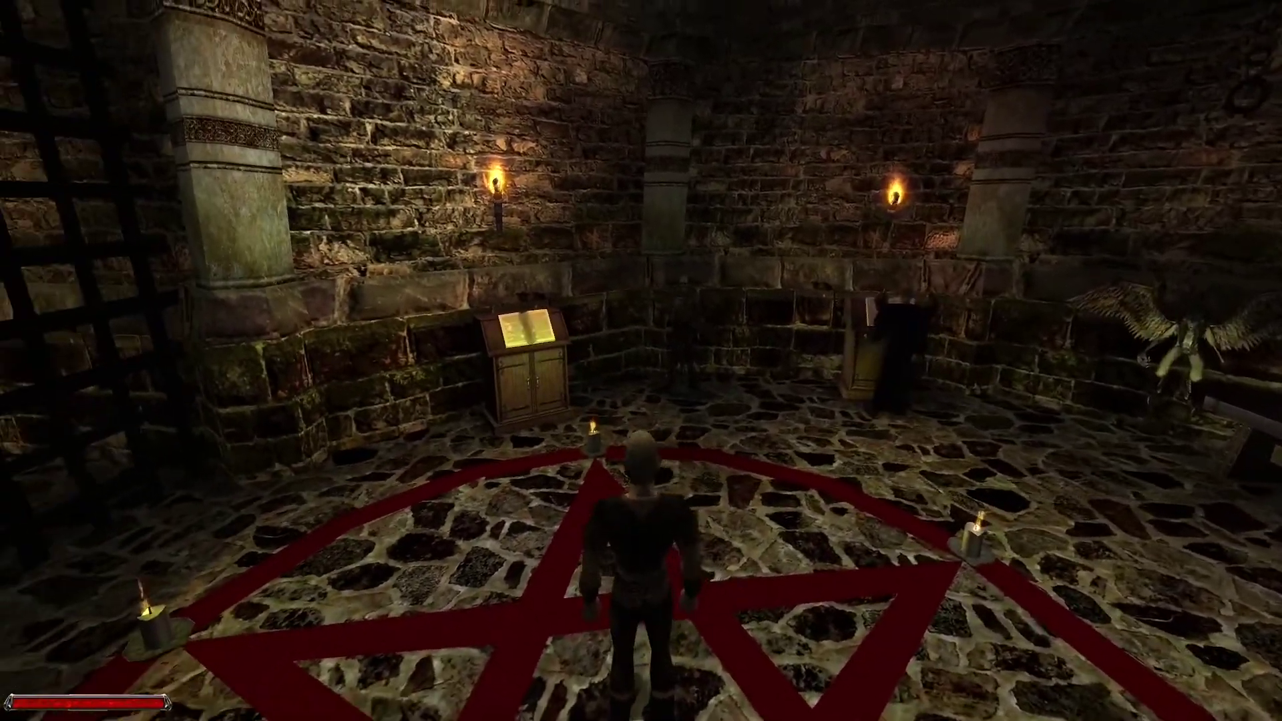
pyautogui.press('Up')
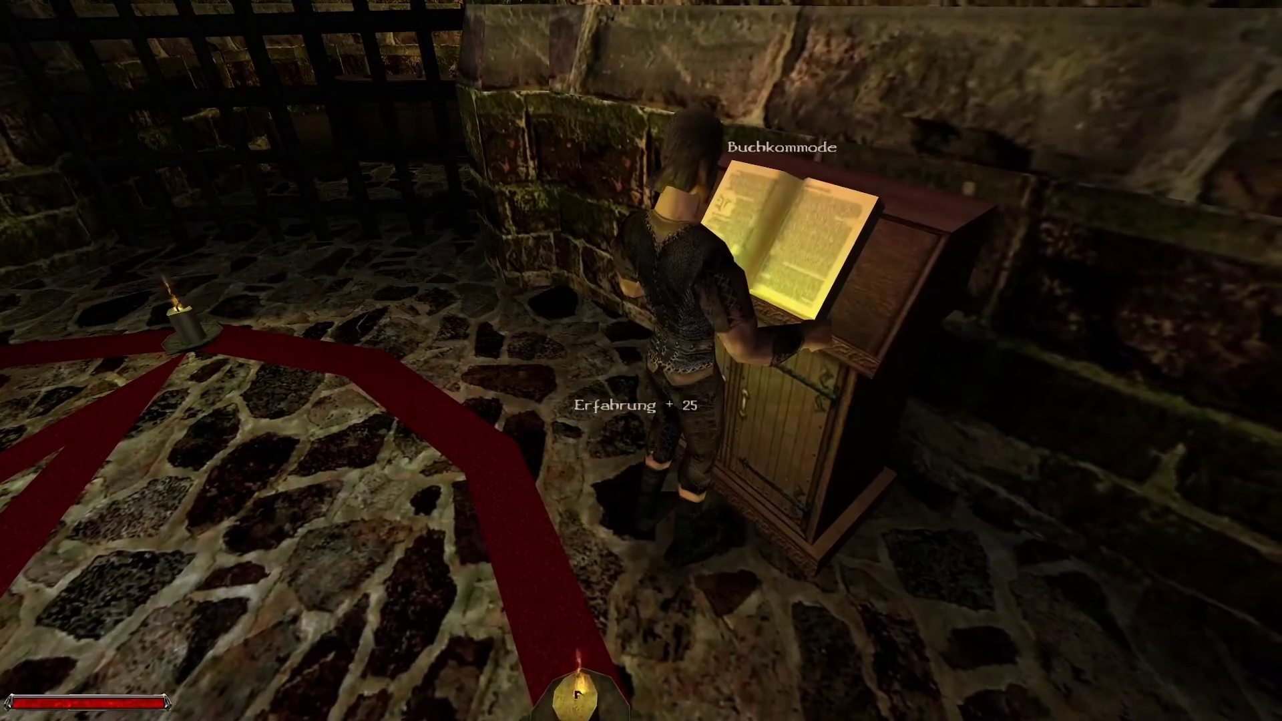
pyautogui.press('Right')
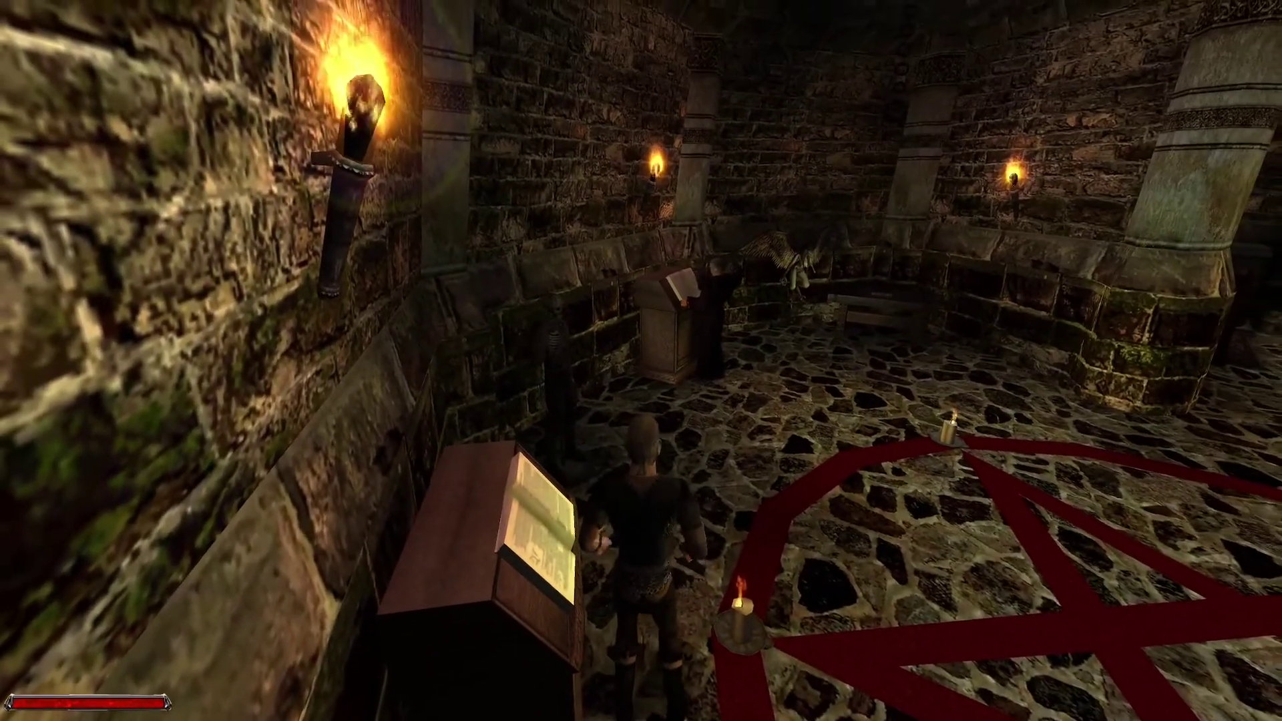